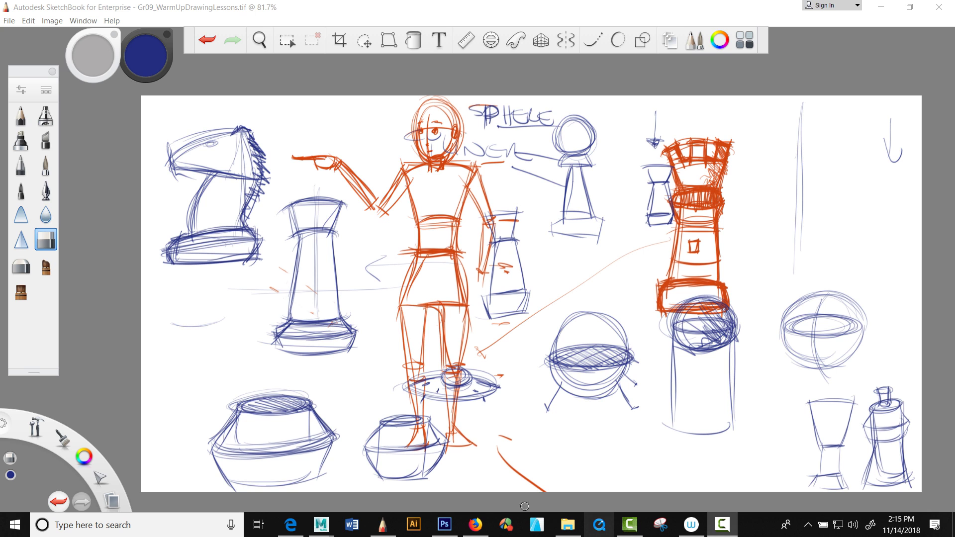
Step: Switch to Maya and assign every snowman and tower object to a new display layer
{"action": "mouse_move", "coordinate": [321, 525]}
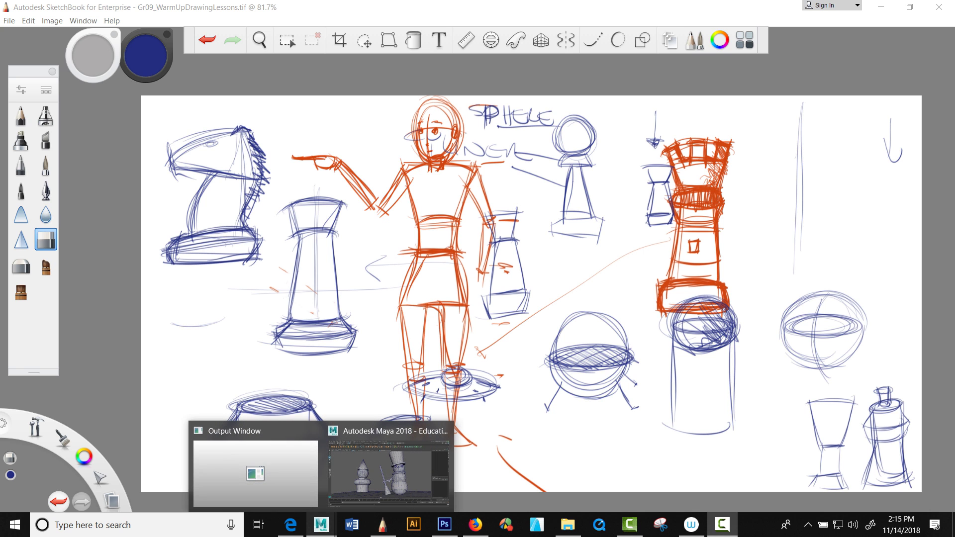
{"action": "left_click", "coordinate": [388, 470]}
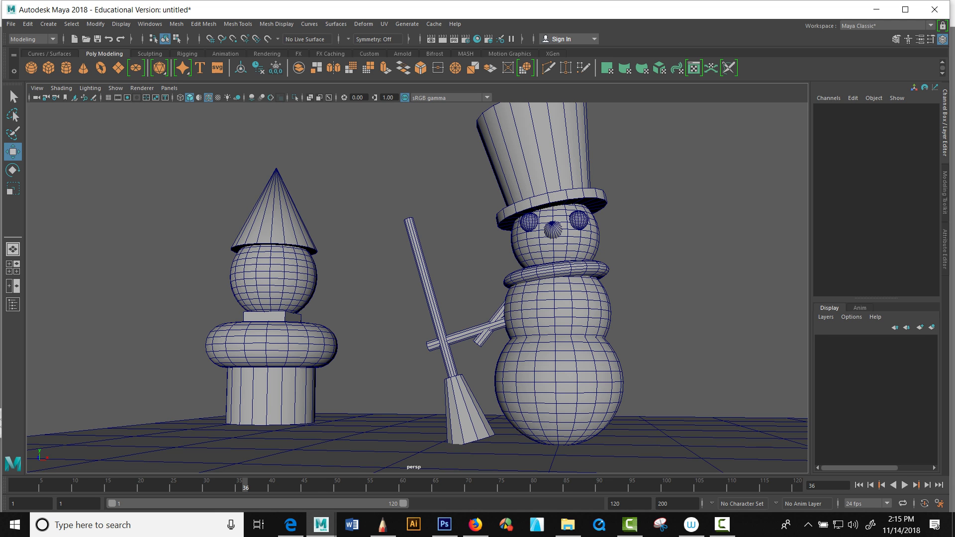
{"action": "left_click_drag", "start_coordinate": [417, 299], "coordinate": [417, 281], "text": "alt"}
{"action": "scroll", "coordinate": [417, 281], "scroll_direction": "down", "scroll_amount": 5}
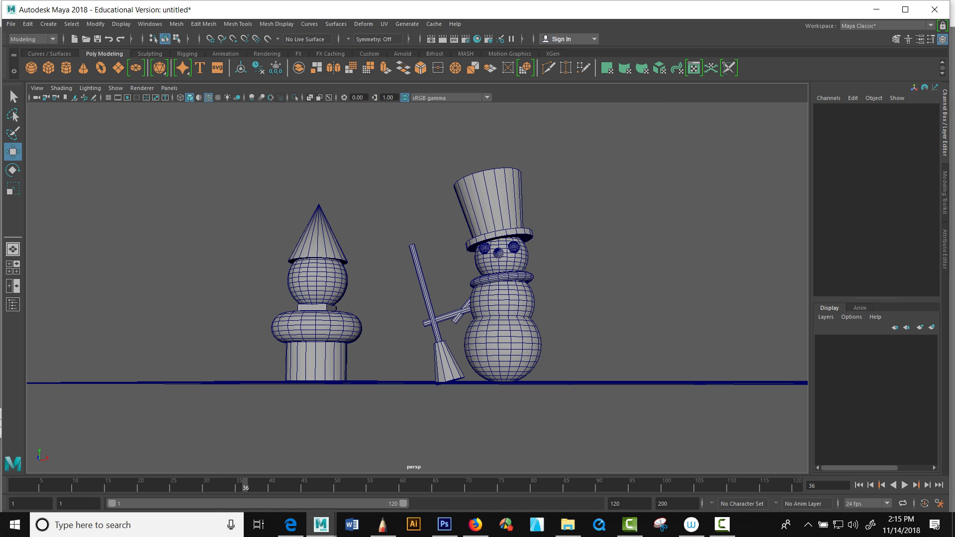
{"action": "left_click_drag", "start_coordinate": [172, 170], "coordinate": [601, 446]}
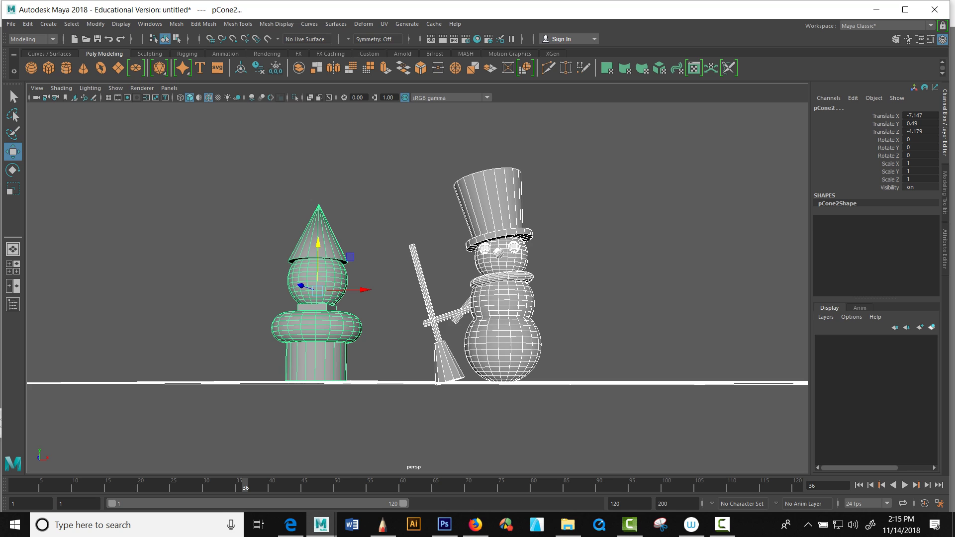
{"action": "left_click", "coordinate": [931, 327]}
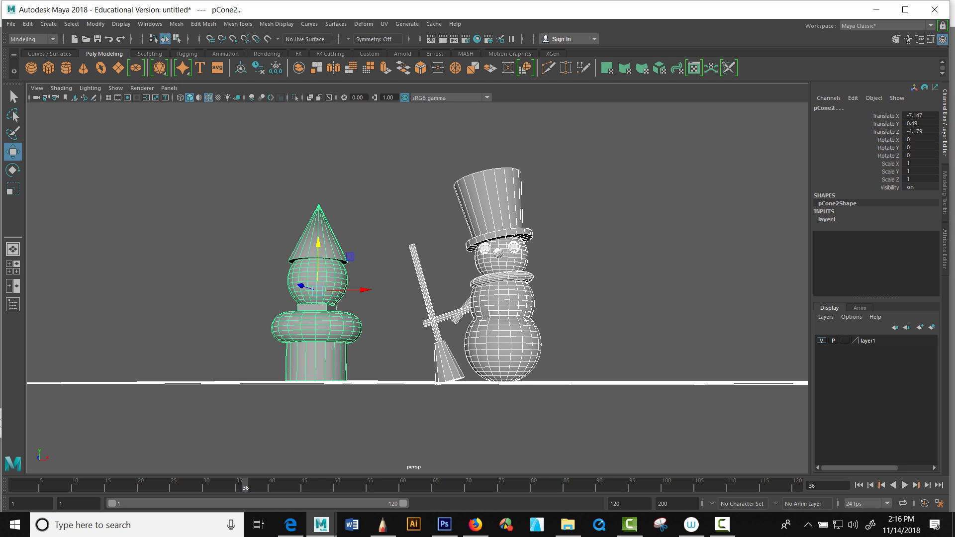
Step: Hide layer1 with all its objects and turn on the grid in the perspective view
{"action": "left_click", "coordinate": [821, 341]}
{"action": "left_click", "coordinate": [413, 233]}
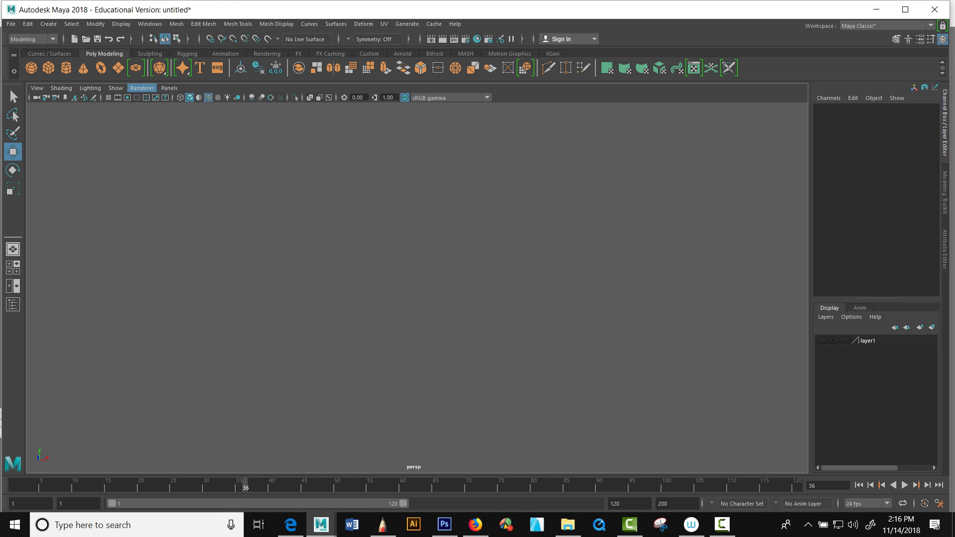
{"action": "left_click", "coordinate": [109, 98]}
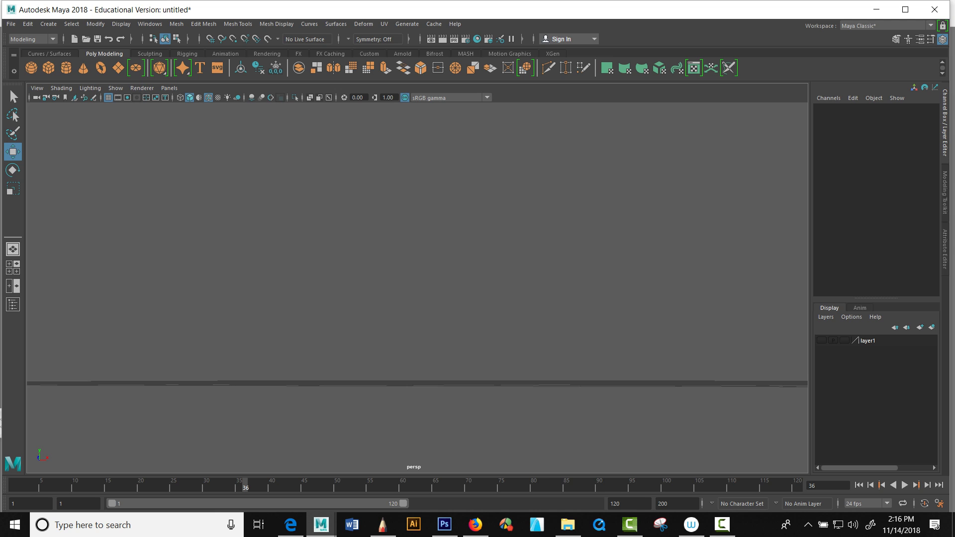
{"action": "left_click_drag", "start_coordinate": [413, 234], "coordinate": [385, 269], "text": "alt"}
{"action": "middle_click_drag", "start_coordinate": [386, 268], "coordinate": [348, 194], "text": "alt"}
{"action": "mouse_move", "coordinate": [349, 199]}
{"action": "left_mouse_down", "text": "alt"}
{"action": "mouse_move", "coordinate": [355, 244]}
{"action": "mouse_move", "coordinate": [408, 233]}
{"action": "mouse_move", "coordinate": [413, 243]}
{"action": "mouse_move", "coordinate": [410, 219]}
{"action": "left_mouse_up", "text": "alt"}
{"action": "left_click", "coordinate": [382, 524]}
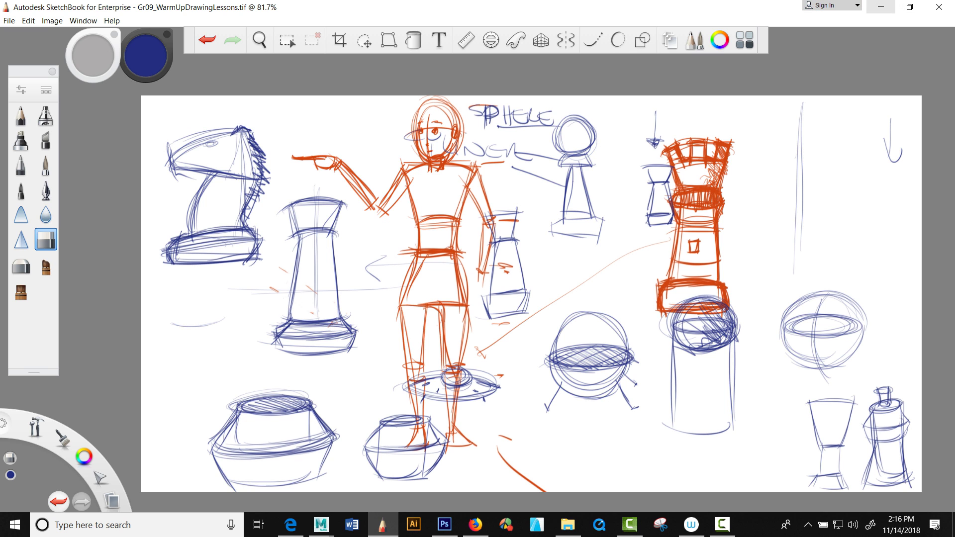
{"action": "left_click", "coordinate": [881, 7]}
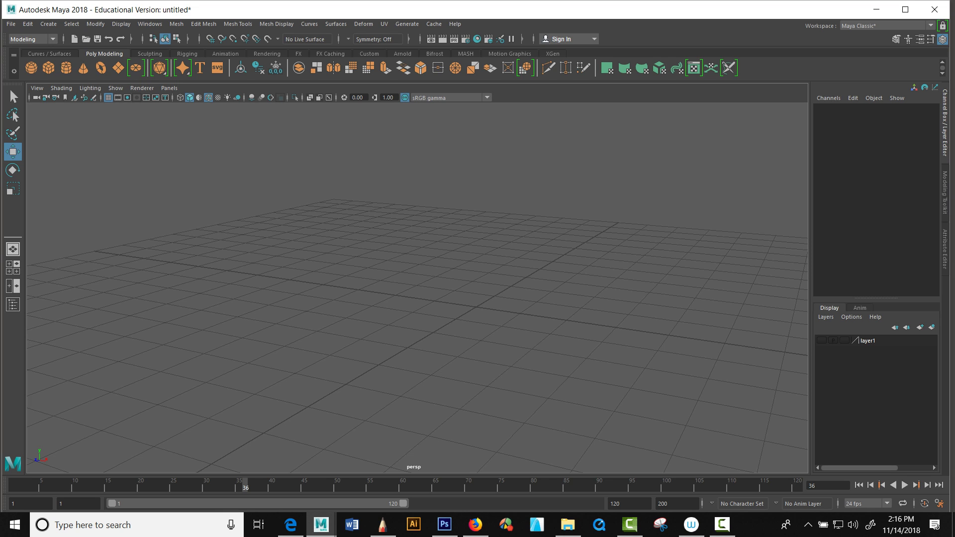
{"action": "left_click", "coordinate": [10, 24]}
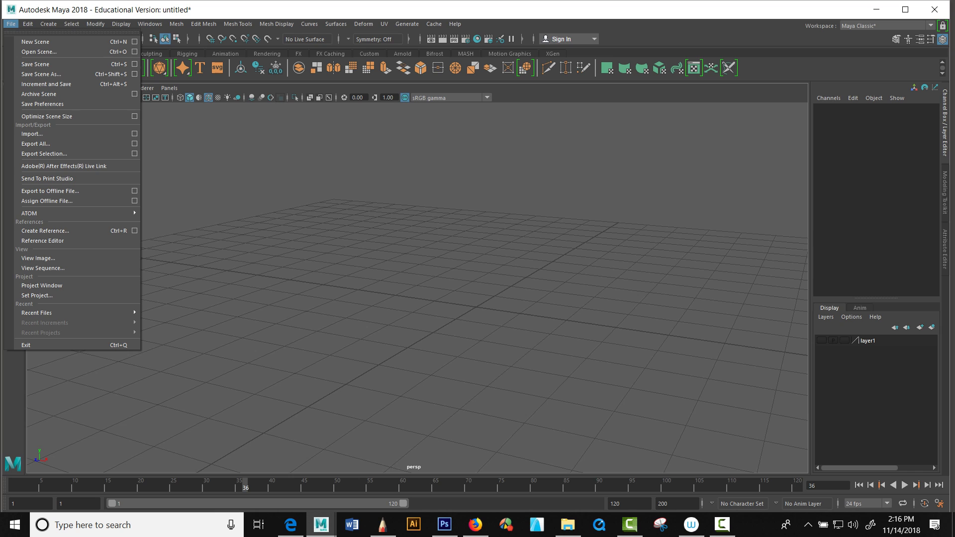
{"action": "key", "text": "Escape"}
{"action": "key", "text": "alt+space"}
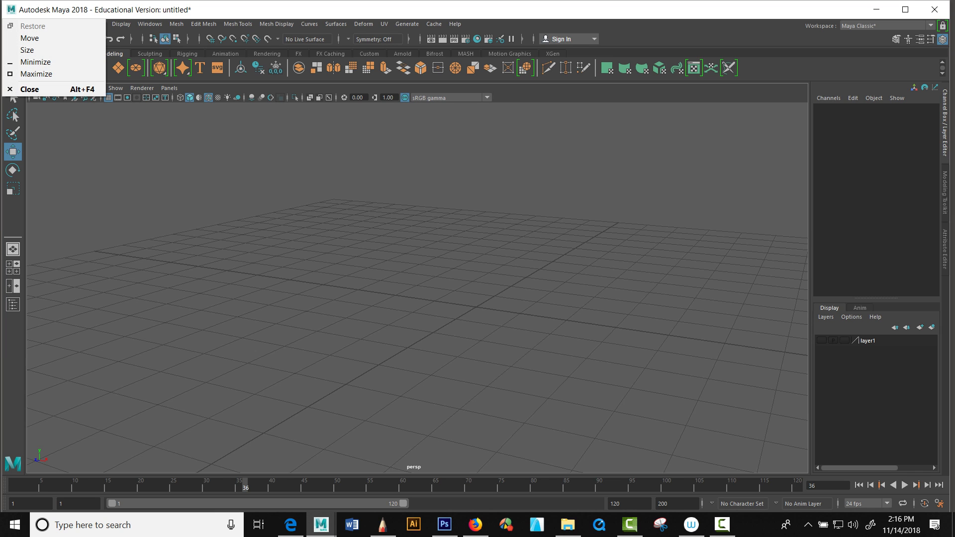
{"action": "key", "text": "Escape"}
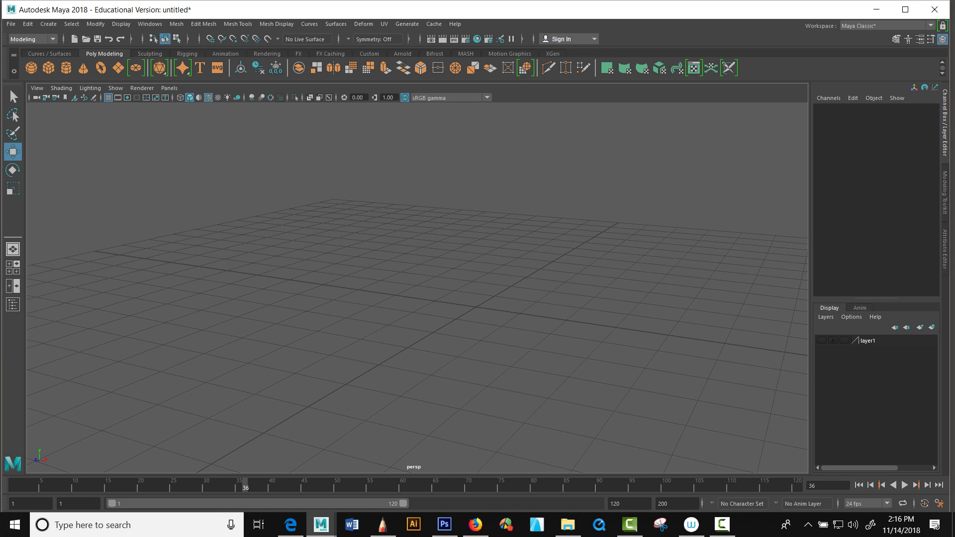
Step: Restore Maya's default settings in the Preferences and save them
{"action": "left_click", "coordinate": [939, 503]}
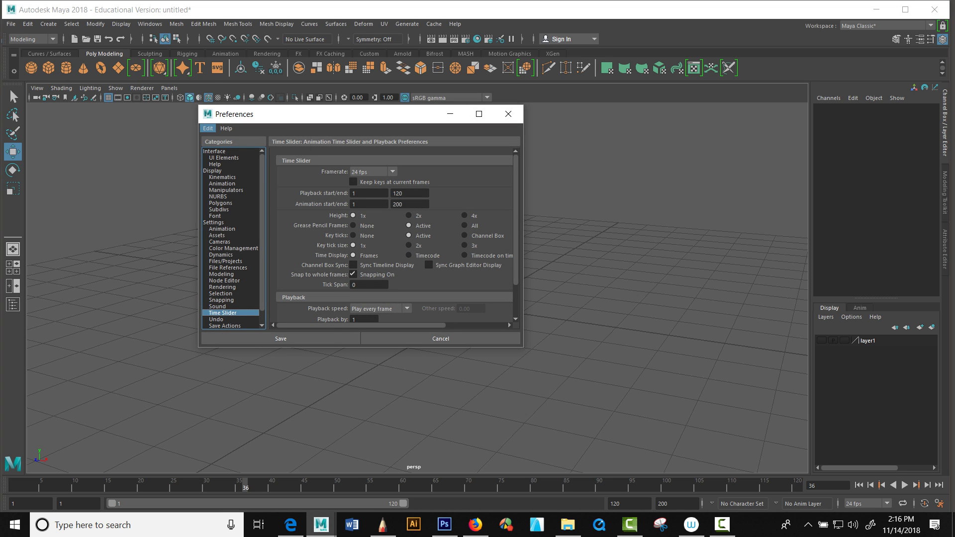
{"action": "left_click", "coordinate": [208, 128]}
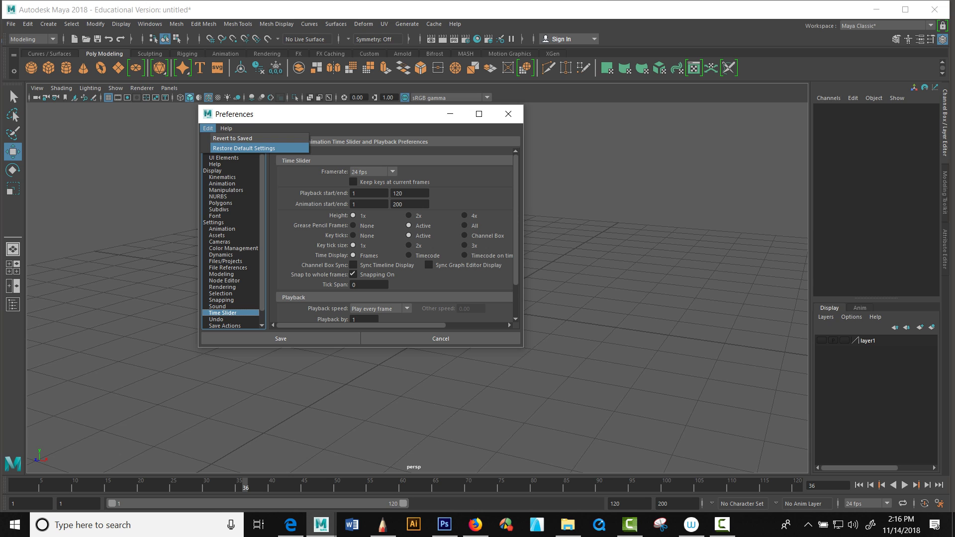
{"action": "left_click", "coordinate": [244, 148]}
{"action": "left_click", "coordinate": [281, 339]}
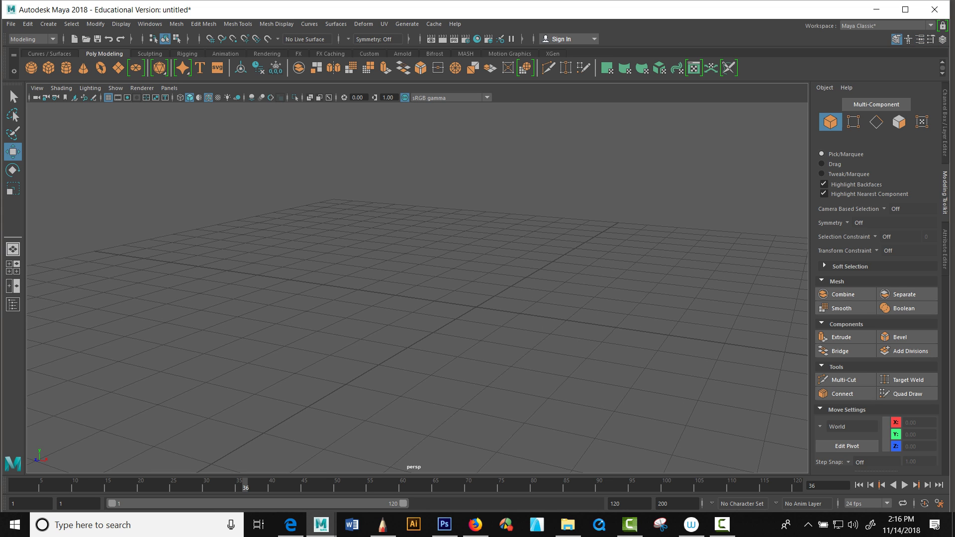
Step: Show the Channel Box / Layer Editor again, switching briefly to the Attribute Editor and back
{"action": "left_click", "coordinate": [945, 123]}
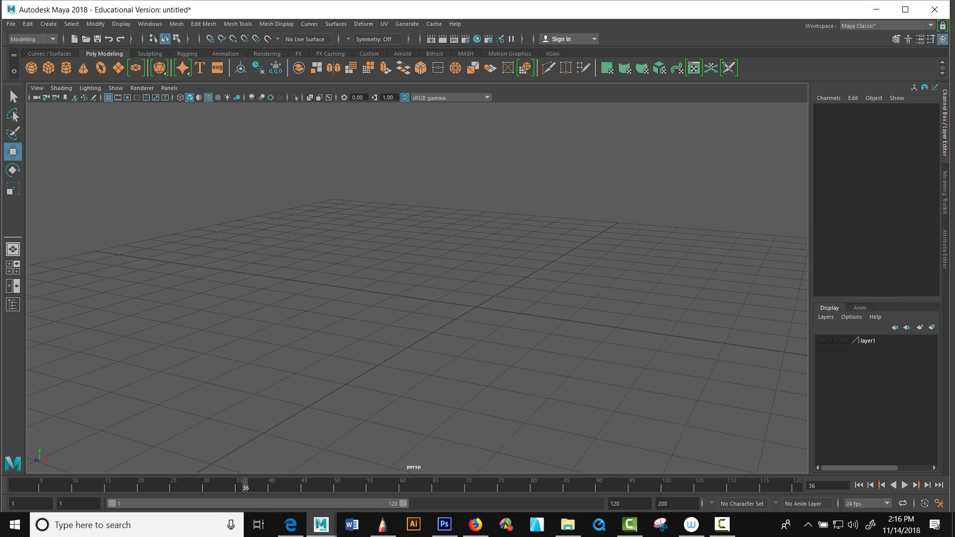
{"action": "key", "text": "ctrl+a"}
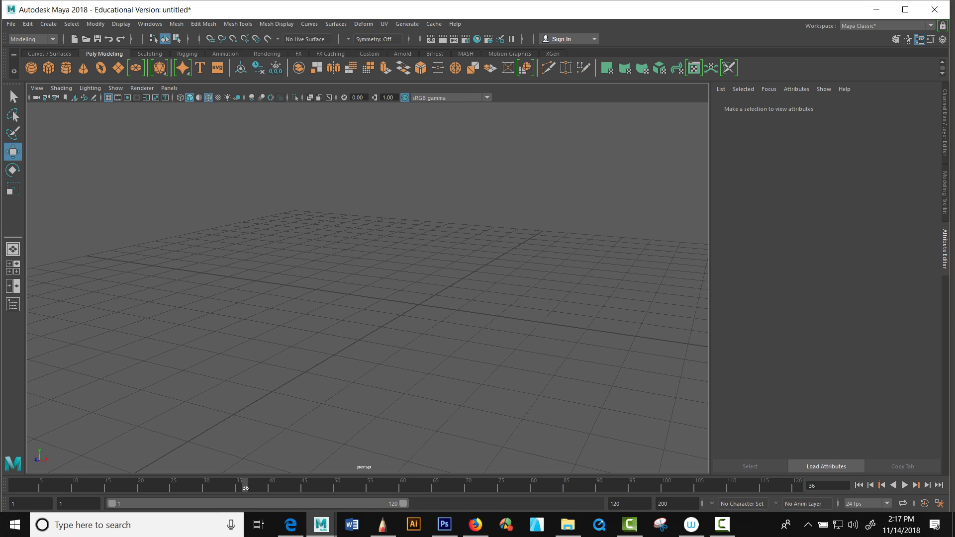
{"action": "key", "text": "ctrl+a"}
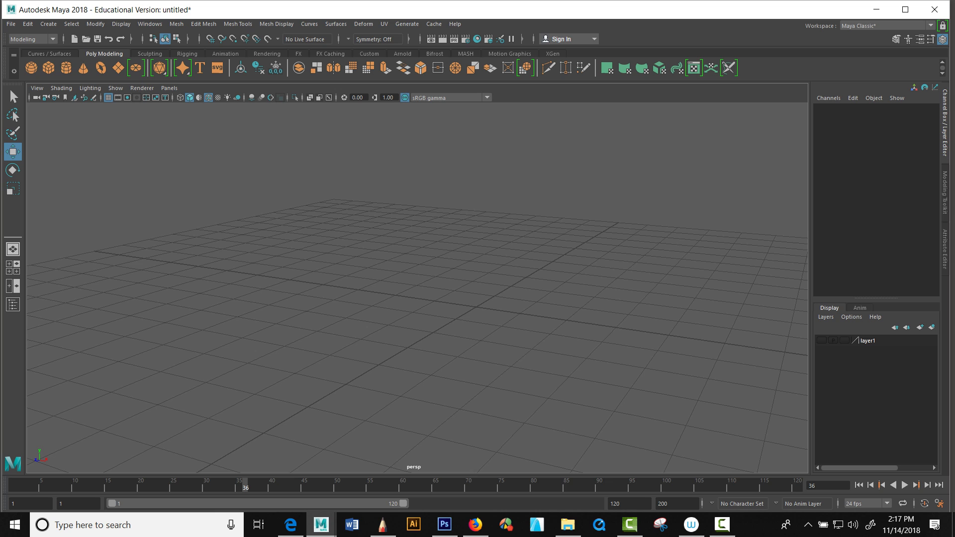
Step: Create a polygon cylinder at the origin with Translate X, Y and Z at 0, and expand its polyCylinder2 construction attributes
{"action": "left_click", "coordinate": [66, 68]}
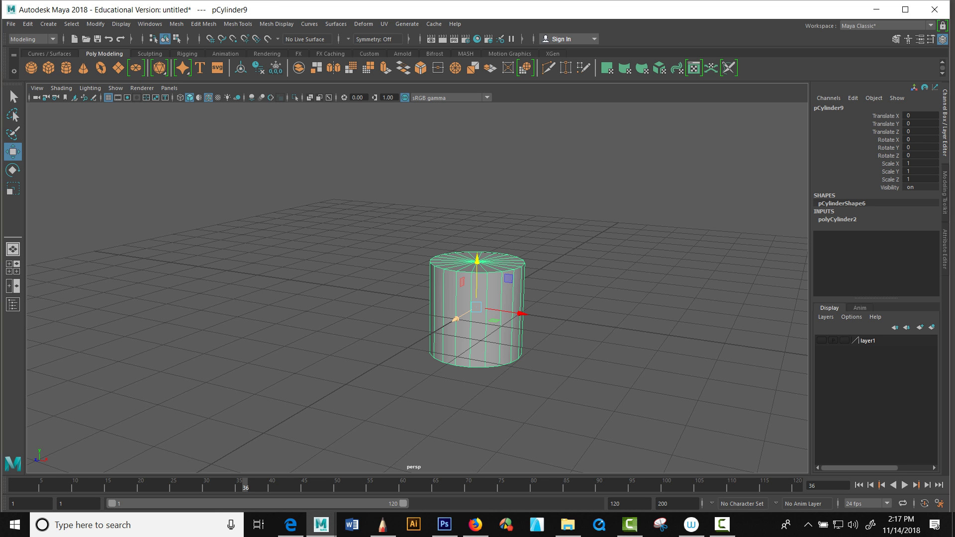
{"action": "left_click_drag", "start_coordinate": [465, 323], "coordinate": [482, 332], "text": "alt"}
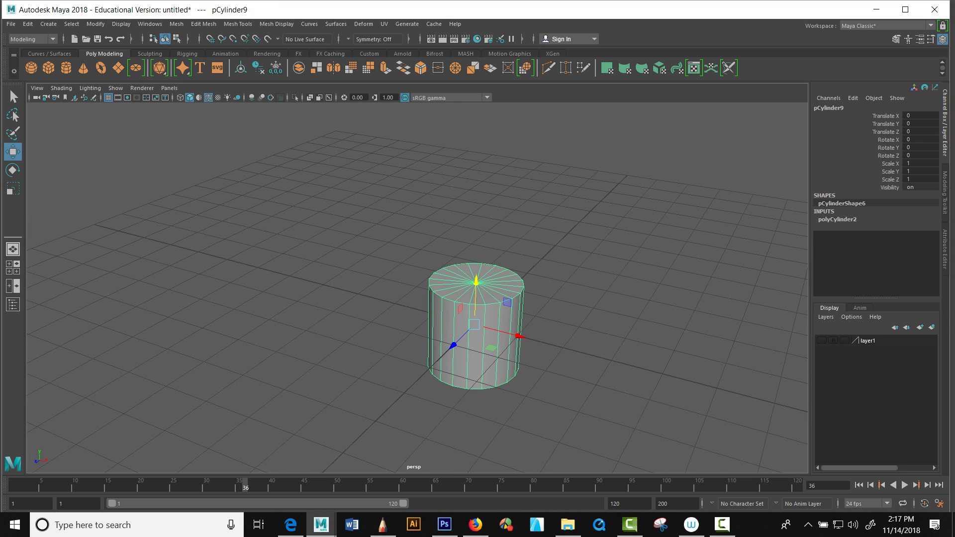
{"action": "left_click_drag", "start_coordinate": [919, 115], "coordinate": [919, 132]}
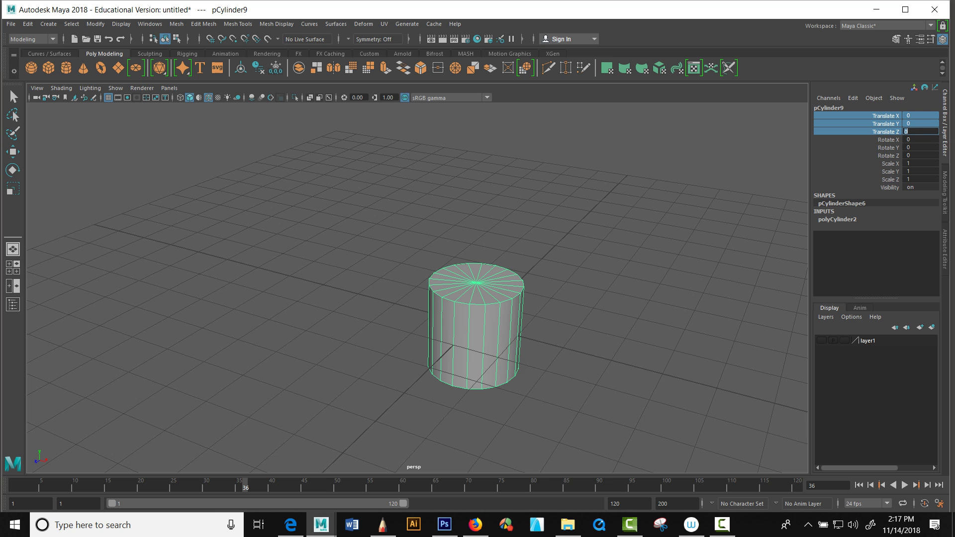
{"action": "key", "text": "Return"}
{"action": "key", "text": "w"}
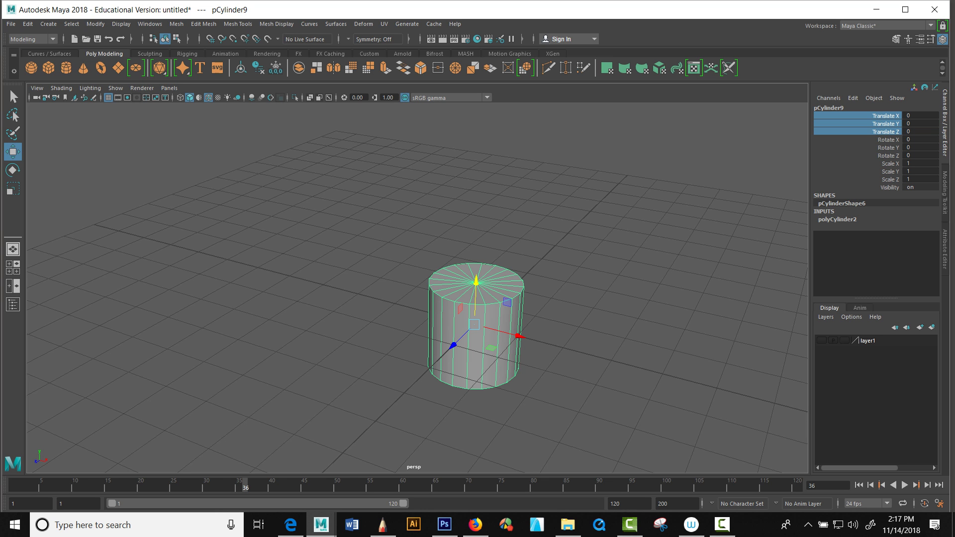
{"action": "left_click_drag", "start_coordinate": [474, 323], "coordinate": [425, 310], "text": "alt"}
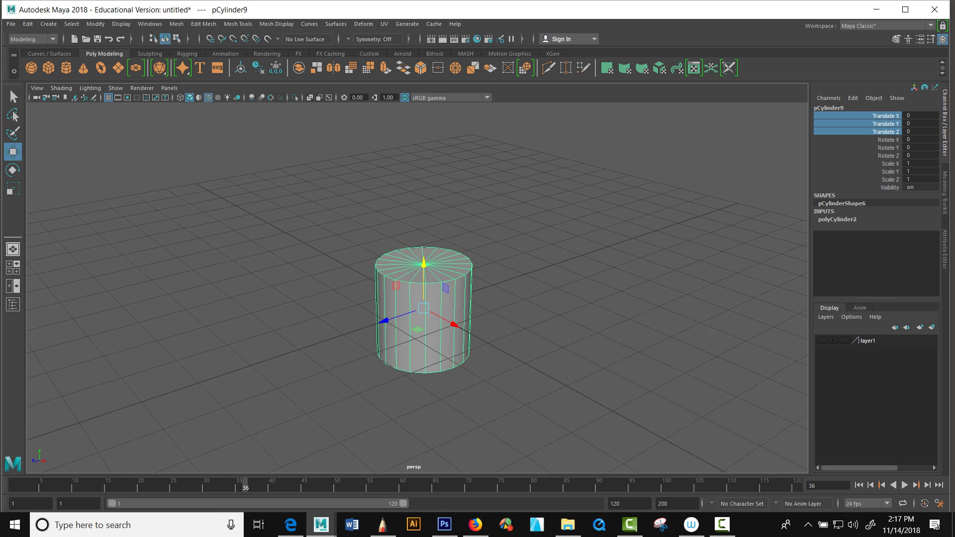
{"action": "middle_click_drag", "start_coordinate": [425, 310], "coordinate": [387, 249], "text": "alt"}
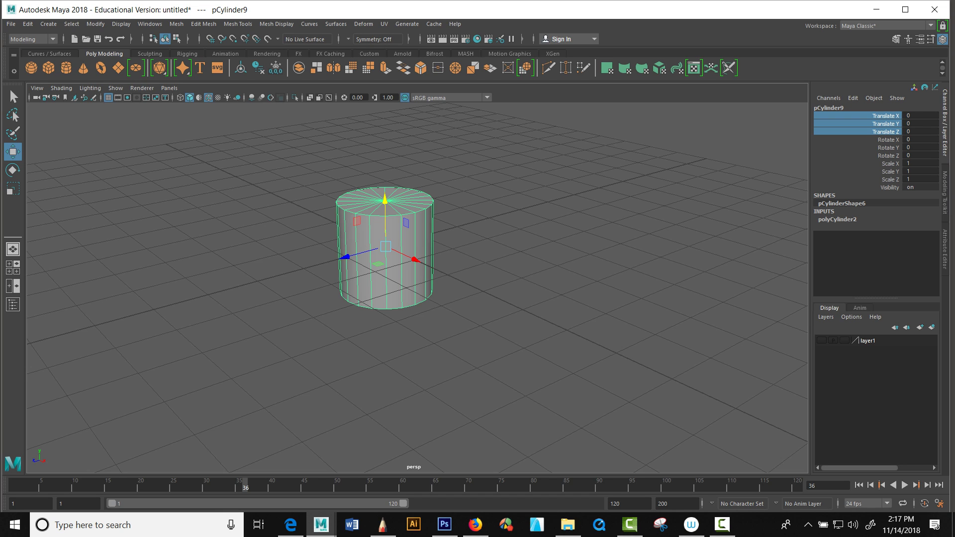
{"action": "left_click", "coordinate": [837, 219]}
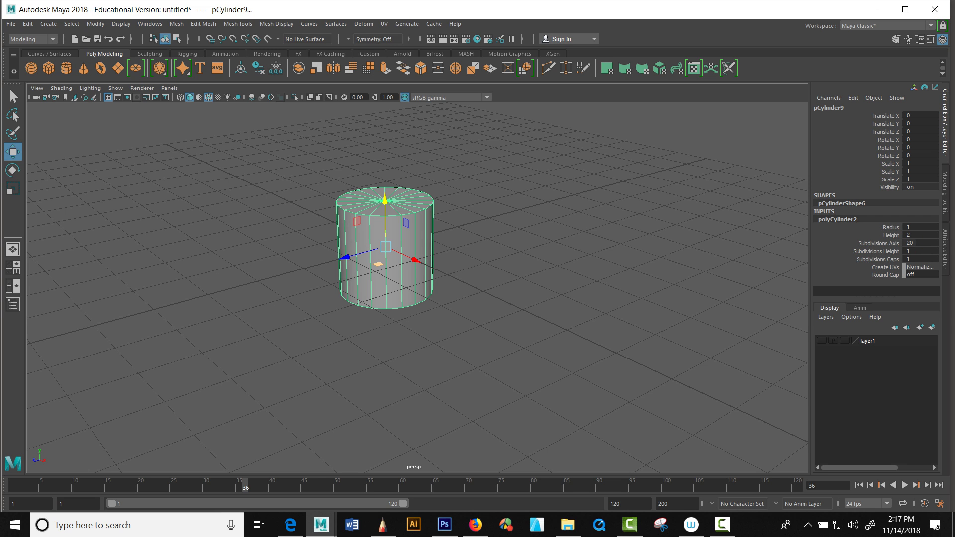
{"action": "left_click_drag", "start_coordinate": [427, 278], "coordinate": [375, 266], "text": "alt"}
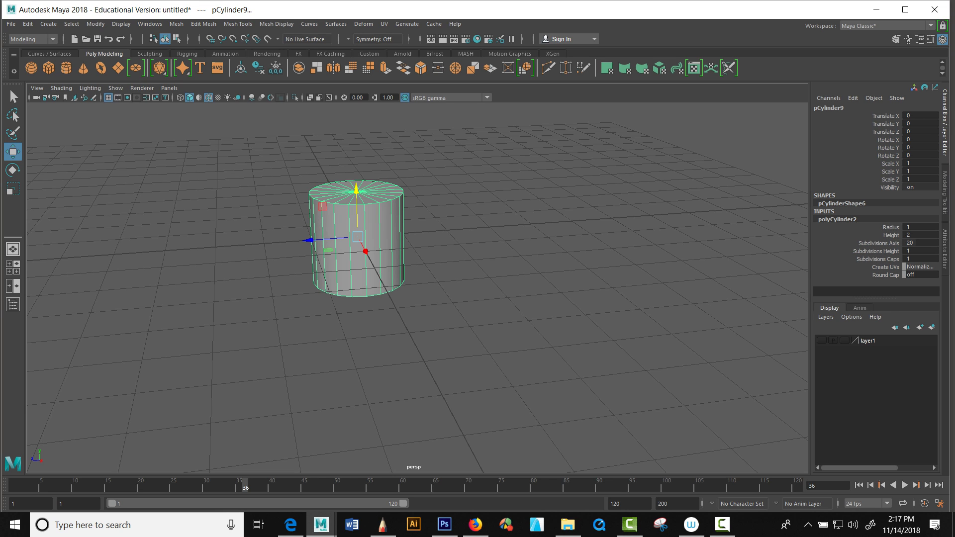
Step: Set the cylinder's Subdivisions Axis to 7
{"action": "left_click", "coordinate": [915, 242]}
{"action": "type", "text": "7"}
{"action": "key", "text": "Return"}
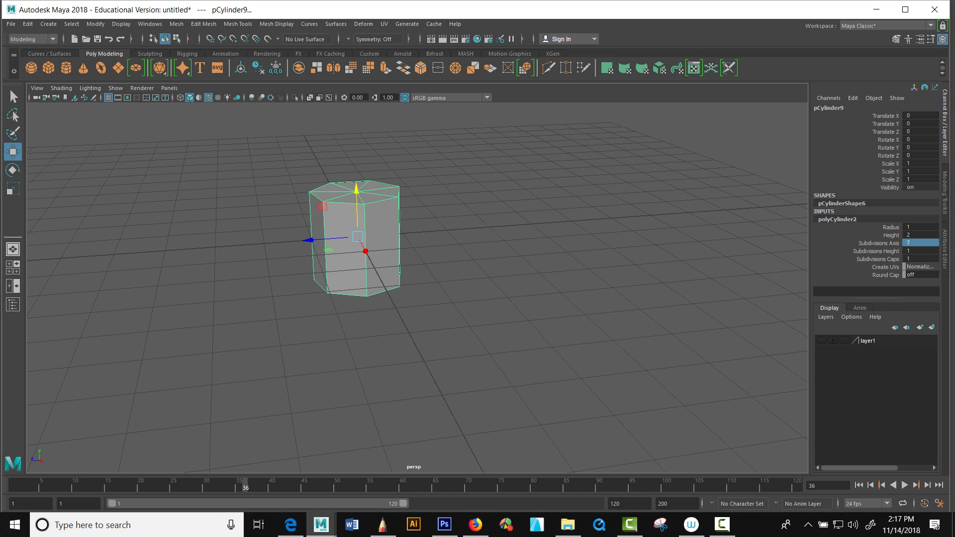
{"action": "left_click_drag", "start_coordinate": [423, 264], "coordinate": [367, 288], "text": "alt"}
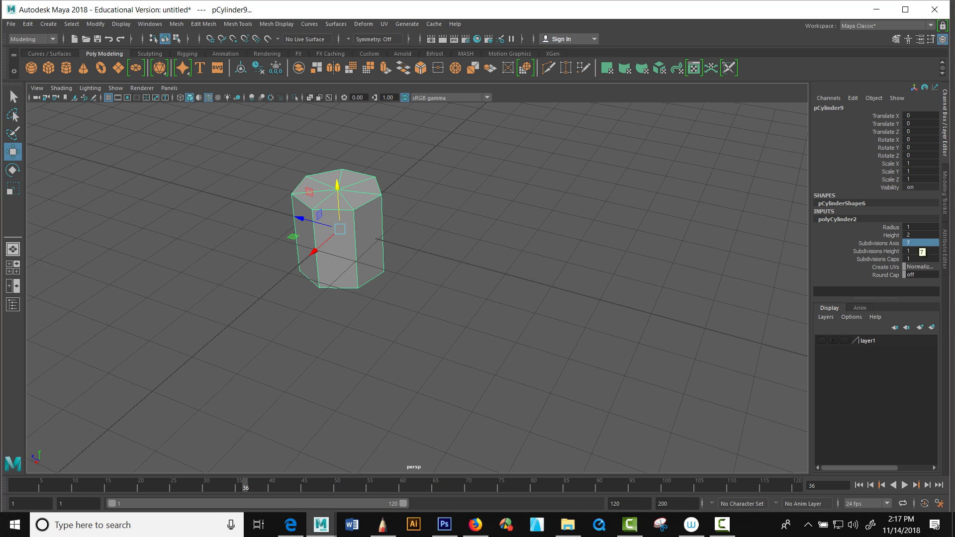
Step: Set the cylinder's Subdivisions Axis to 20
{"action": "left_click", "coordinate": [906, 243]}
{"action": "type", "text": "20"}
{"action": "key", "text": "Return"}
Step: Try moving the cylinder upward by hand, undo that move, and set its Translate Y to 1
{"action": "left_click_drag", "start_coordinate": [378, 259], "coordinate": [434, 261], "text": "alt"}
{"action": "left_click_drag", "start_coordinate": [341, 181], "coordinate": [341, 131]}
{"action": "key", "text": "ctrl+z"}
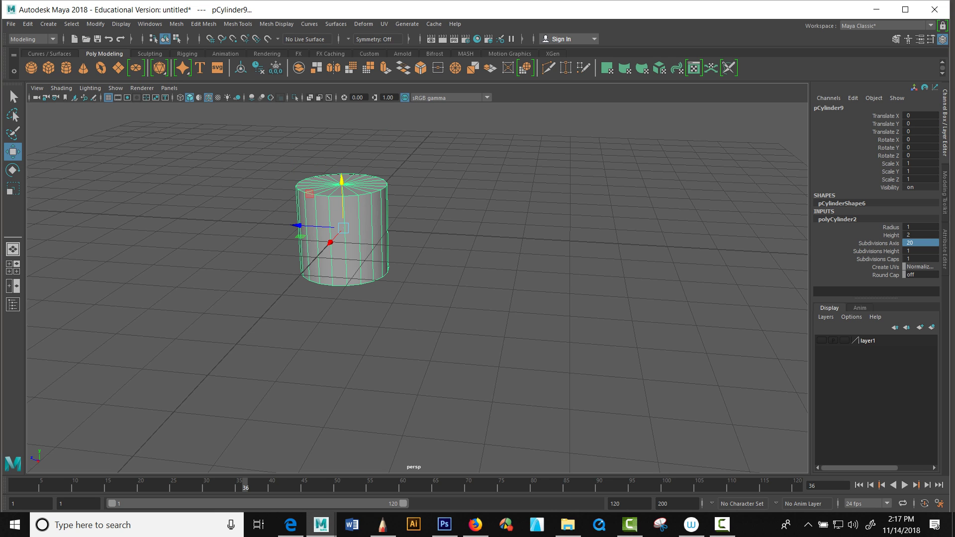
{"action": "left_click", "coordinate": [920, 123]}
{"action": "type", "text": "2"}
{"action": "key", "text": "BackSpace"}
{"action": "type", "text": "1"}
{"action": "key", "text": "Return"}
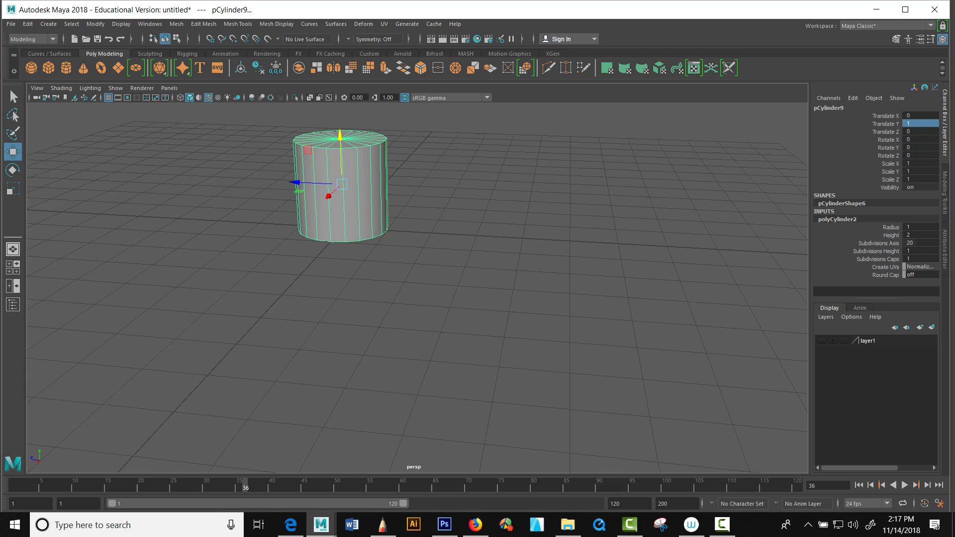
Step: Set the cylinder's Height to 4 in its polyCylinder2 attributes
{"action": "left_click_drag", "start_coordinate": [398, 258], "coordinate": [453, 278], "text": "alt"}
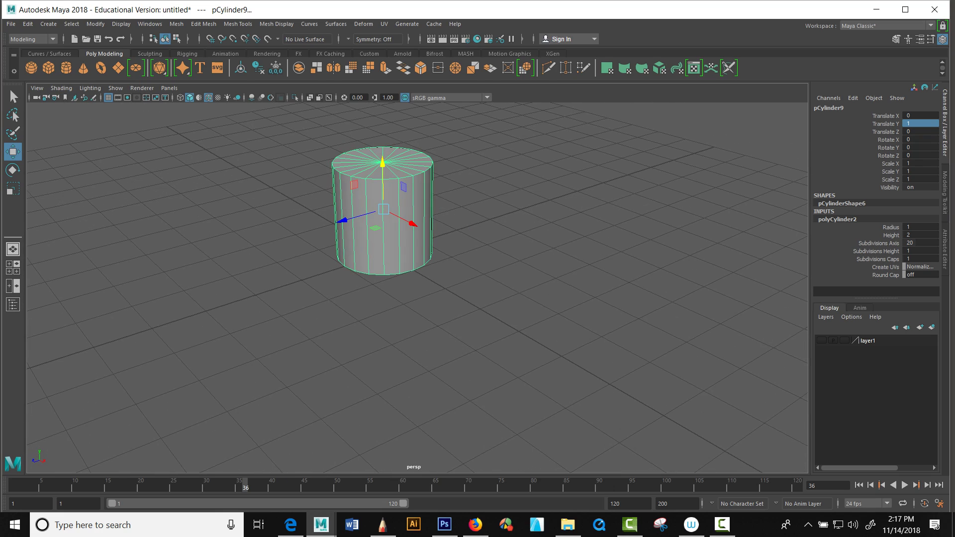
{"action": "right_click_drag", "start_coordinate": [453, 279], "coordinate": [480, 266], "text": "alt"}
{"action": "middle_click_drag", "start_coordinate": [458, 249], "coordinate": [481, 400], "text": "alt"}
{"action": "left_click_drag", "start_coordinate": [481, 400], "coordinate": [483, 362], "text": "alt"}
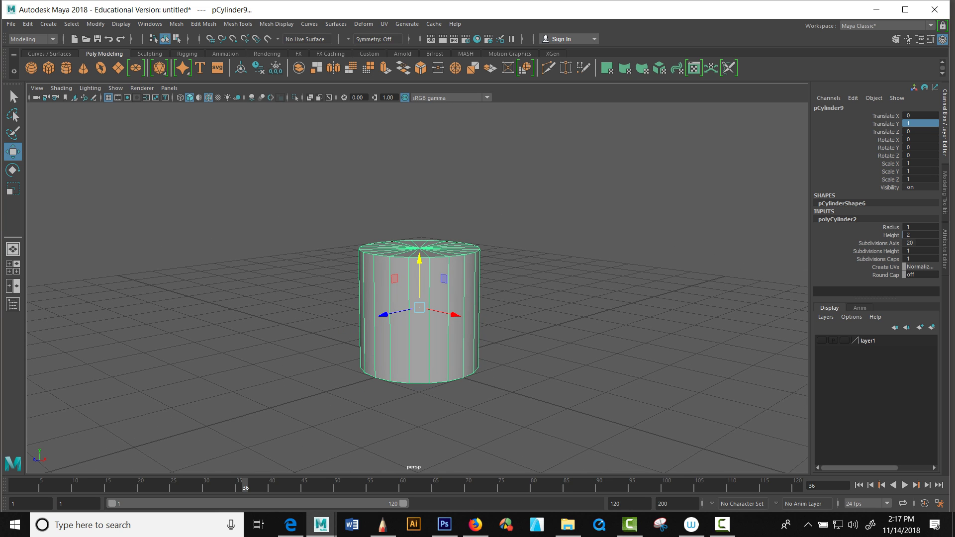
{"action": "left_click", "coordinate": [920, 234]}
{"action": "key", "text": "Return"}
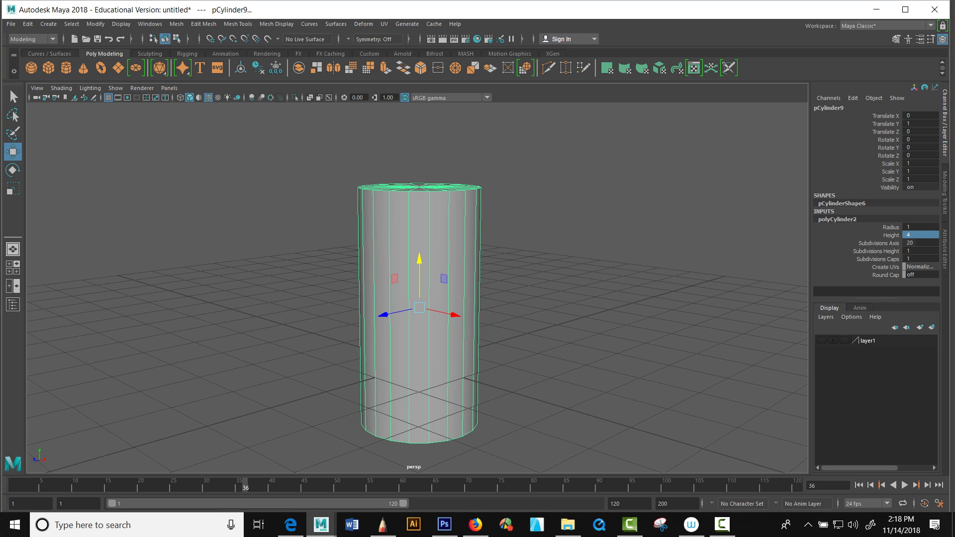
Step: Set the cylinder's Height to 3 and its Translate Y to 1.5 so it stands on the grid
{"action": "left_click", "coordinate": [920, 235]}
{"action": "type", "text": "3"}
{"action": "key", "text": "Return"}
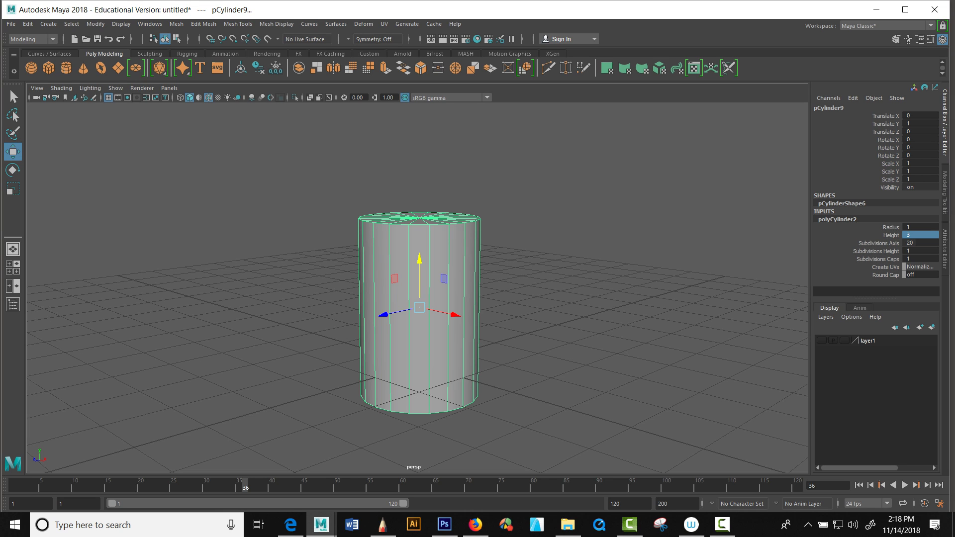
{"action": "left_click", "coordinate": [920, 124]}
{"action": "left_click", "coordinate": [920, 123]}
{"action": "type", "text": "1.5"}
{"action": "key", "text": "Return"}
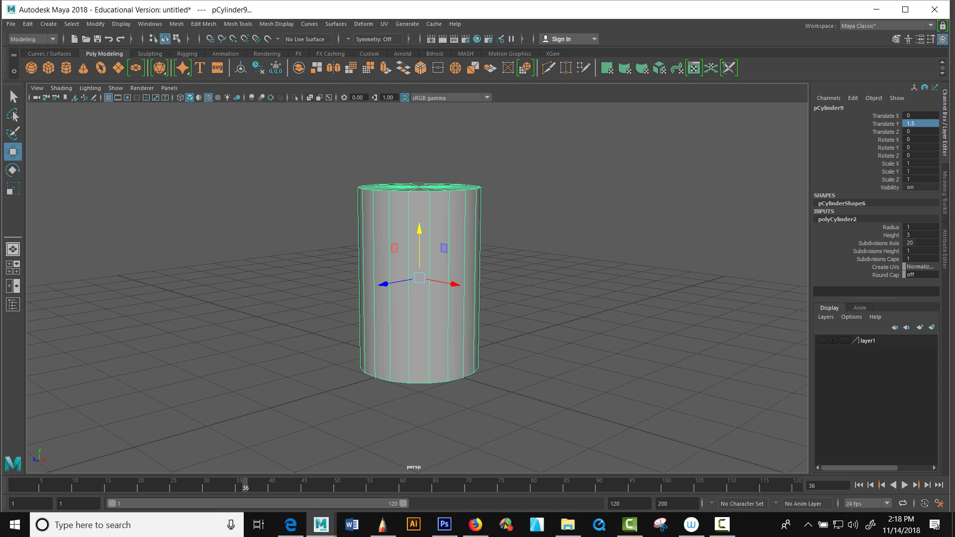
Step: Set the cylinder's Subdivisions Height to 3 in its polyCylinder2 attributes
{"action": "left_click", "coordinate": [371, 277]}
{"action": "left_click_drag", "start_coordinate": [371, 277], "coordinate": [326, 265], "text": "alt"}
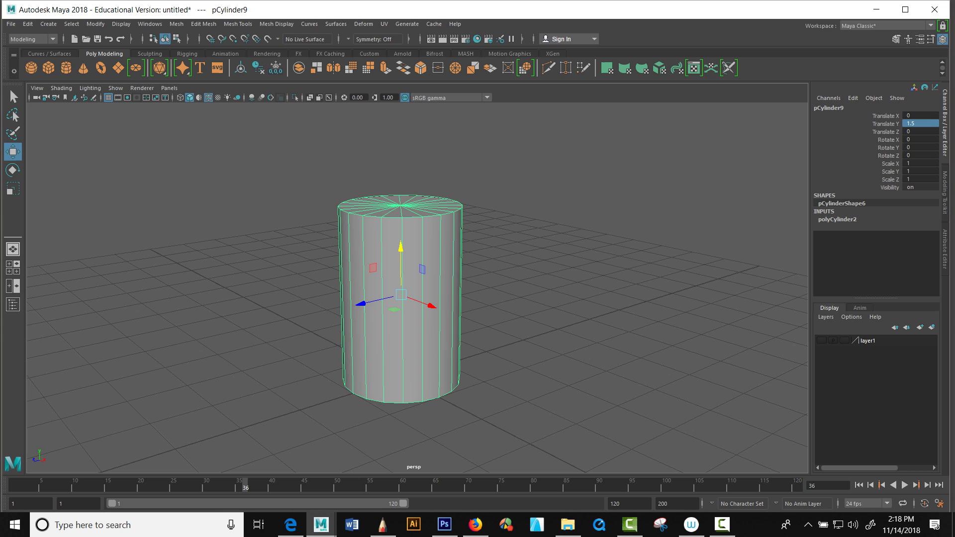
{"action": "left_click", "coordinate": [837, 220]}
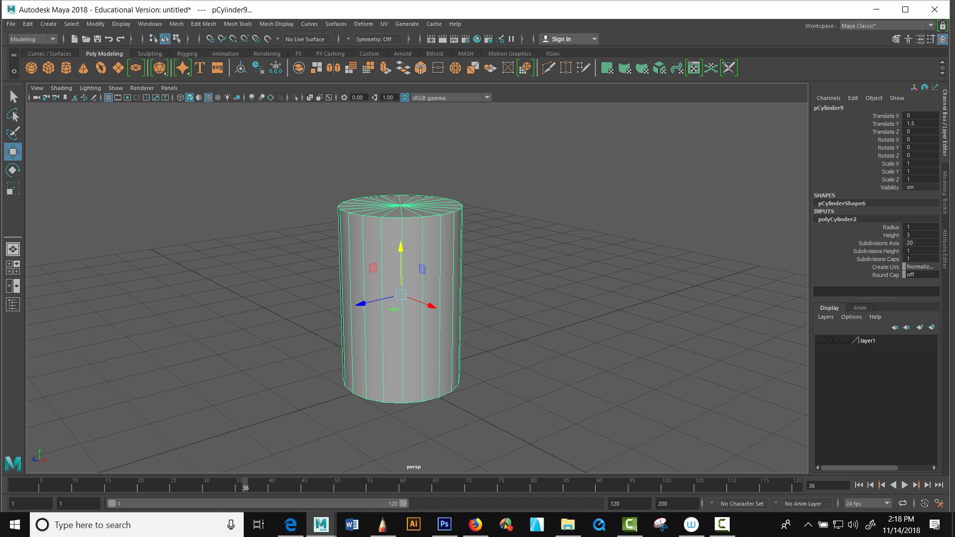
{"action": "left_click", "coordinate": [917, 252]}
{"action": "key", "text": "Return"}
{"action": "left_click", "coordinate": [917, 252]}
{"action": "type", "text": "3"}
{"action": "key", "text": "Return"}
{"action": "left_click_drag", "start_coordinate": [422, 249], "coordinate": [422, 312], "text": "alt"}
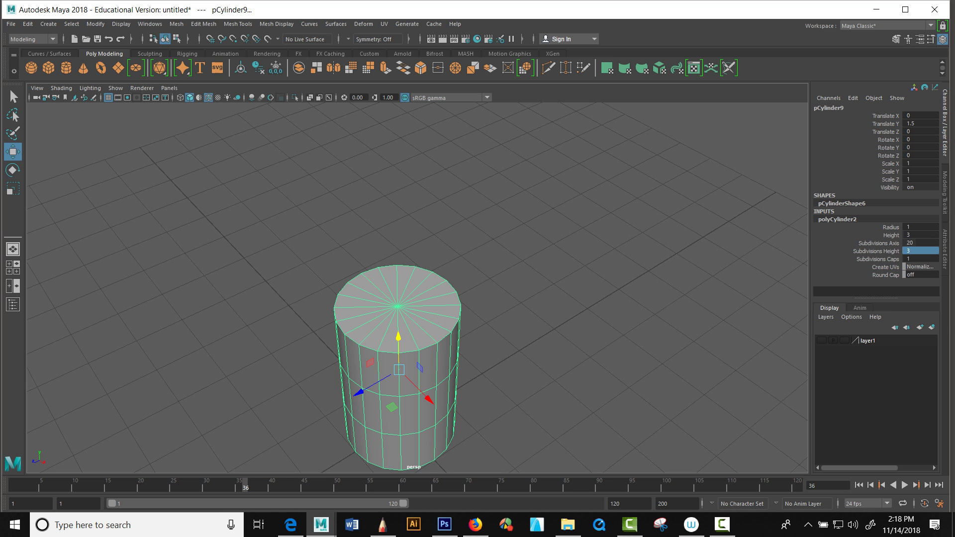
Step: Switch to SketchBook, show the chess-piece photo on Layer5 with the layer list moved off it, and return to Maya
{"action": "left_click", "coordinate": [382, 524]}
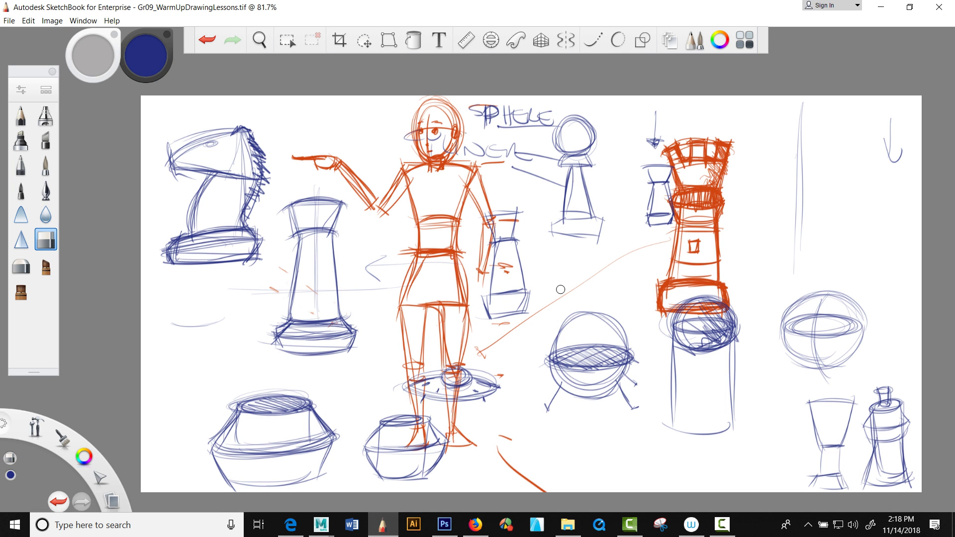
{"action": "left_click", "coordinate": [670, 40]}
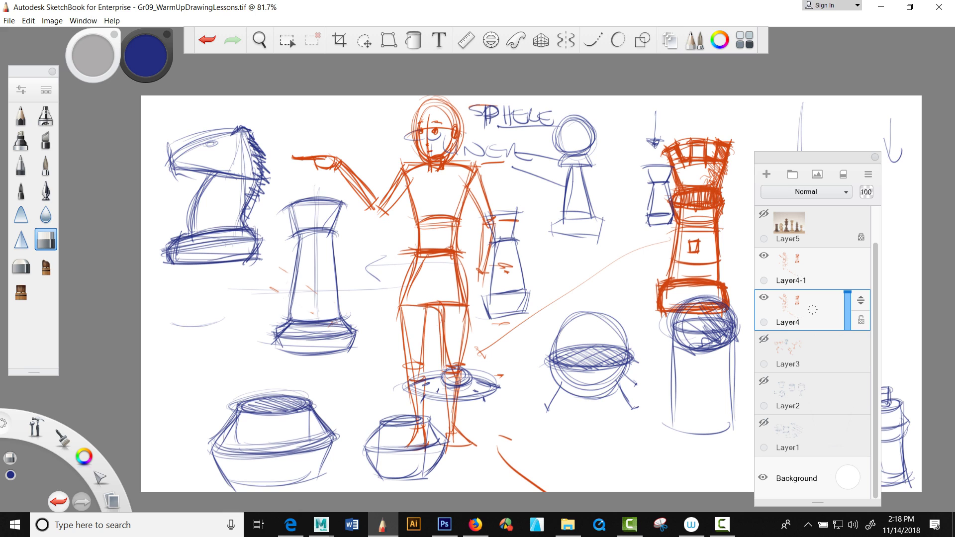
{"action": "left_click", "coordinate": [764, 213]}
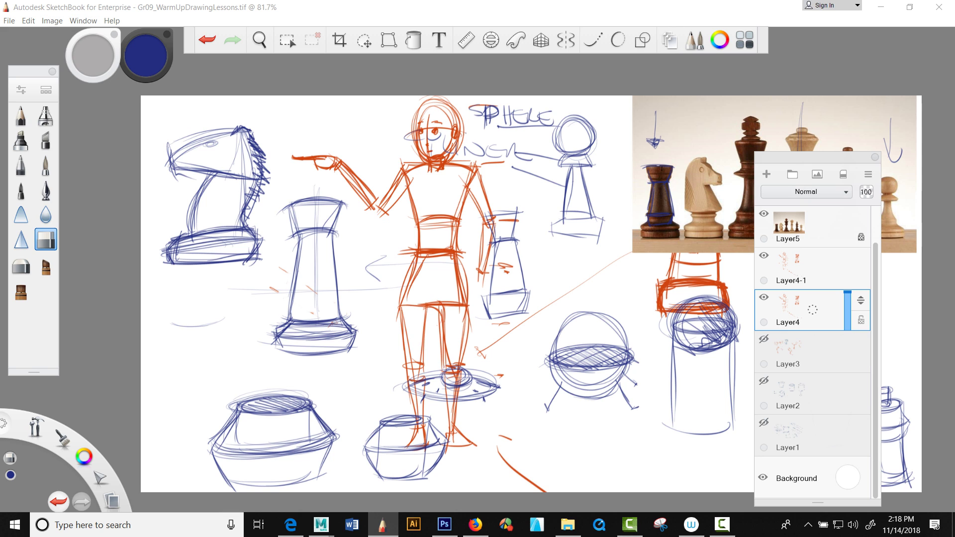
{"action": "left_click_drag", "start_coordinate": [816, 156], "coordinate": [491, 177]}
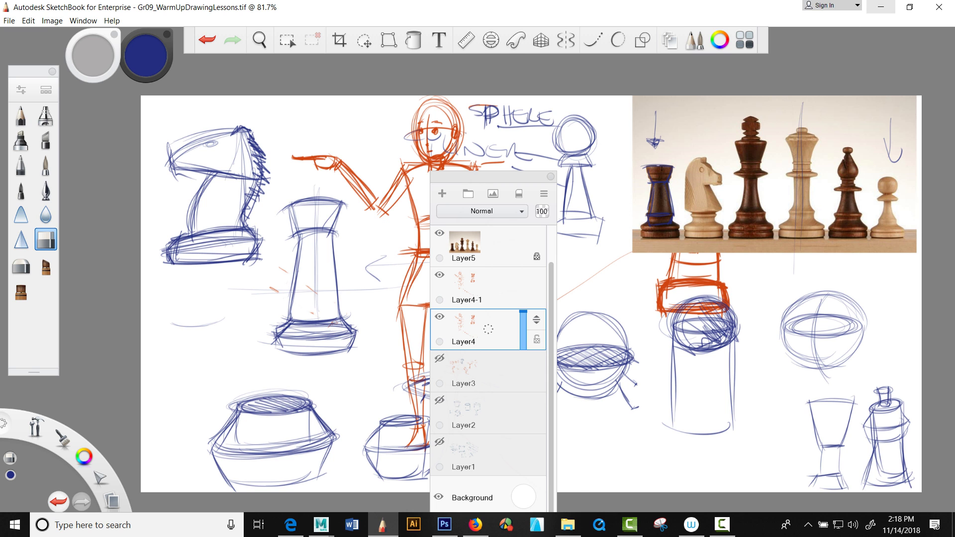
{"action": "left_click", "coordinate": [880, 7]}
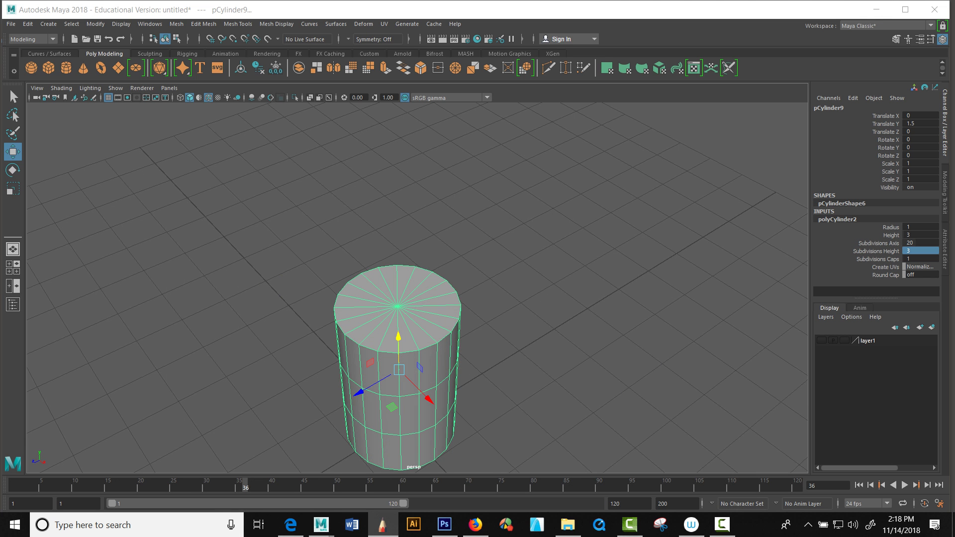
Step: Set the cylinder's Subdivisions Caps to 3
{"action": "left_click_drag", "start_coordinate": [408, 298], "coordinate": [408, 271], "text": "alt"}
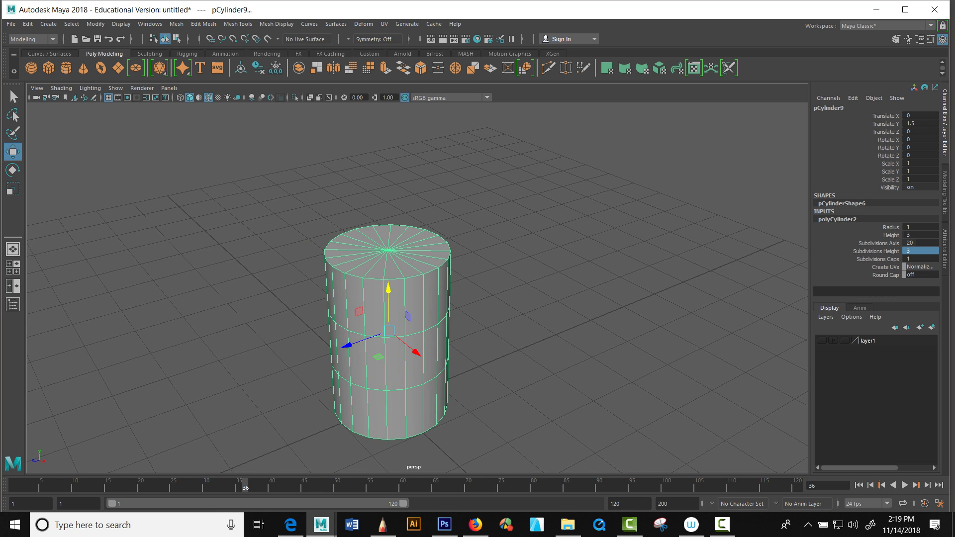
{"action": "left_click", "coordinate": [906, 259]}
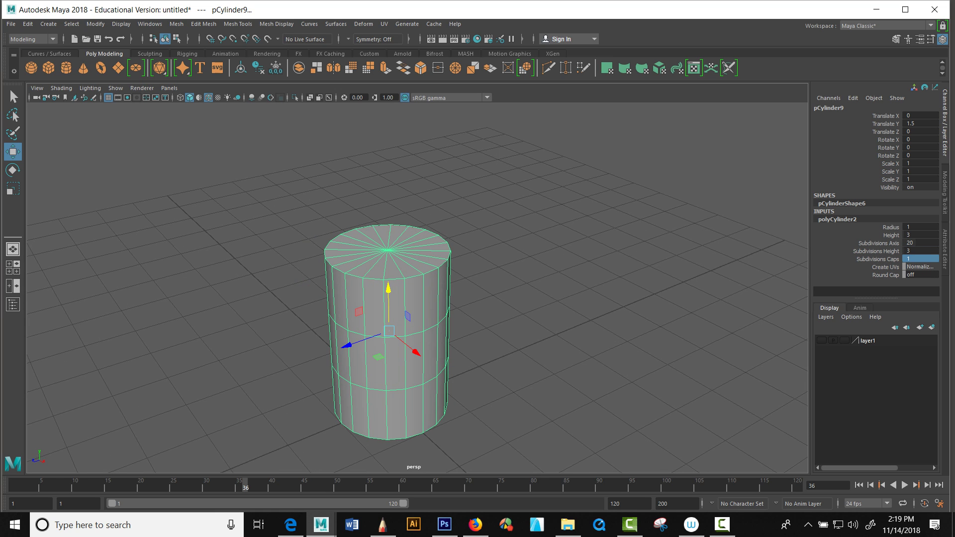
{"action": "type", "text": "3"}
{"action": "key", "text": "Return"}
{"action": "scroll", "coordinate": [418, 288], "scroll_direction": "up", "scroll_amount": 5}
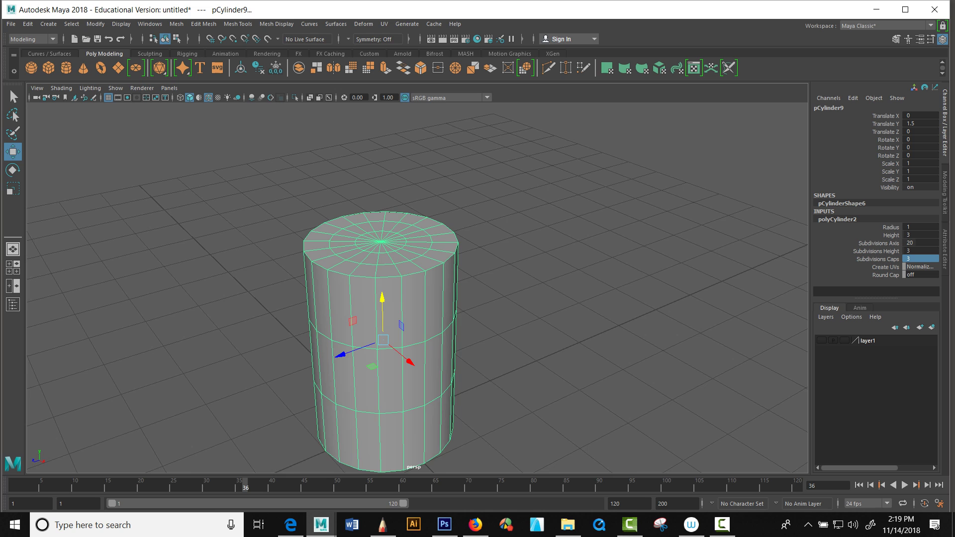
{"action": "left_click_drag", "start_coordinate": [418, 288], "coordinate": [390, 305], "text": "alt"}
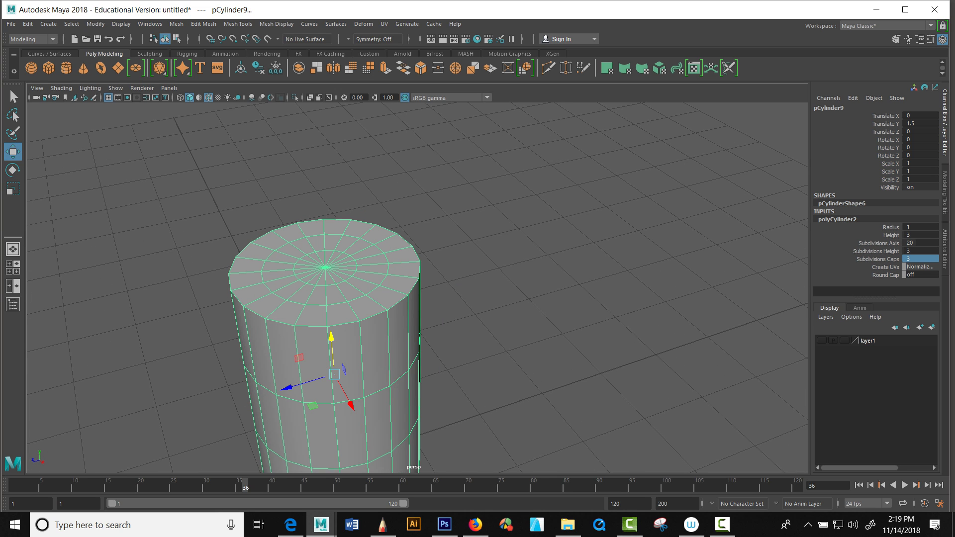
Step: Set the cylinder's Subdivisions Caps to 2
{"action": "left_click", "coordinate": [918, 258]}
{"action": "type", "text": "2"}
{"action": "key", "text": "Return"}
{"action": "left_click_drag", "start_coordinate": [417, 298], "coordinate": [450, 291], "text": "alt"}
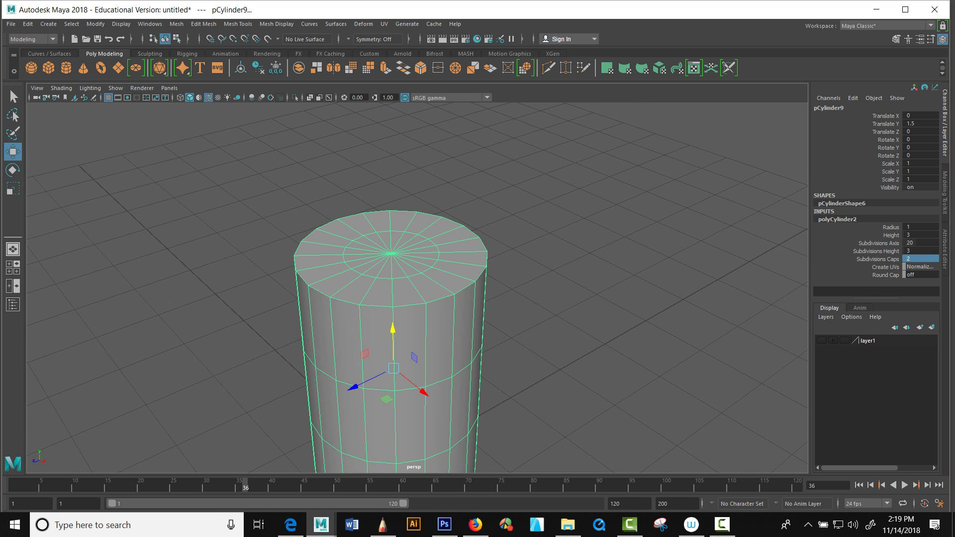
{"action": "scroll", "coordinate": [417, 288], "scroll_direction": "down", "scroll_amount": 3}
{"action": "scroll", "coordinate": [417, 288], "scroll_direction": "up", "scroll_amount": 6}
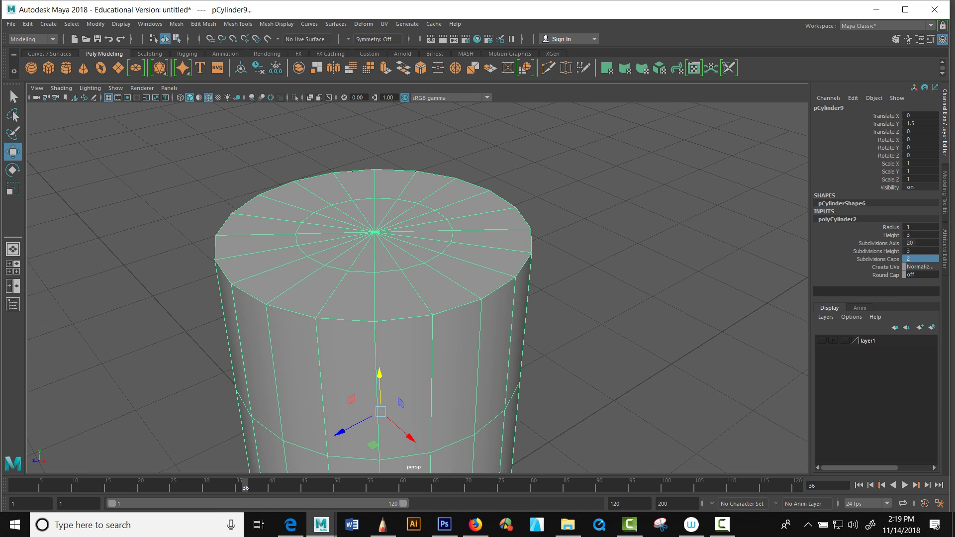
Step: In edge mode, select the inner edge loop on the cylinder's top cap, and finally a single vertical edge on its side
{"action": "right_click", "coordinate": [411, 265]}
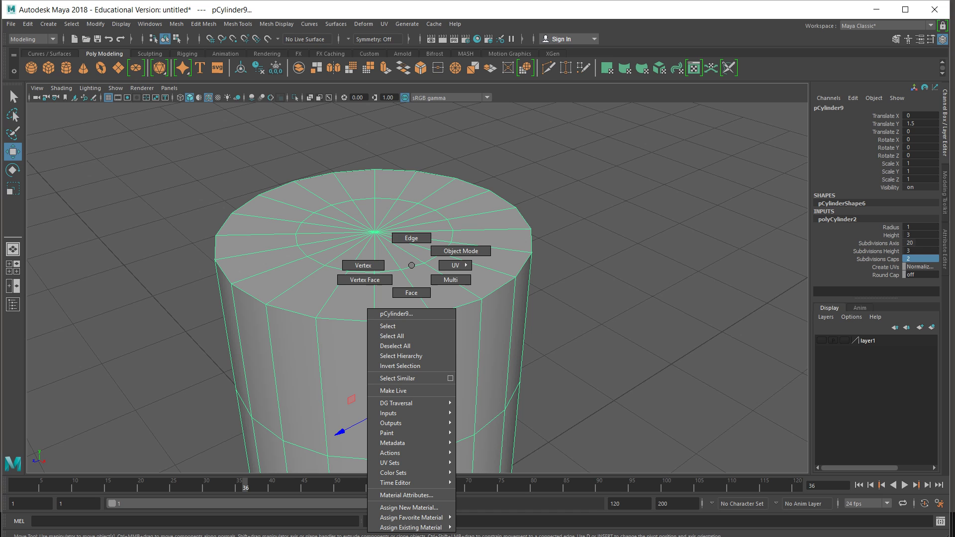
{"action": "right_click_drag", "start_coordinate": [411, 265], "coordinate": [417, 246]}
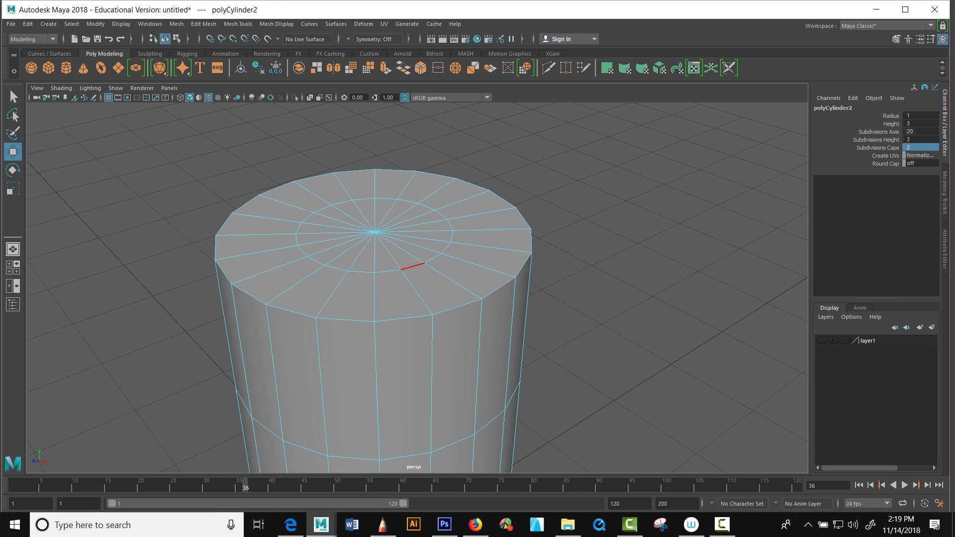
{"action": "double_click", "coordinate": [412, 266]}
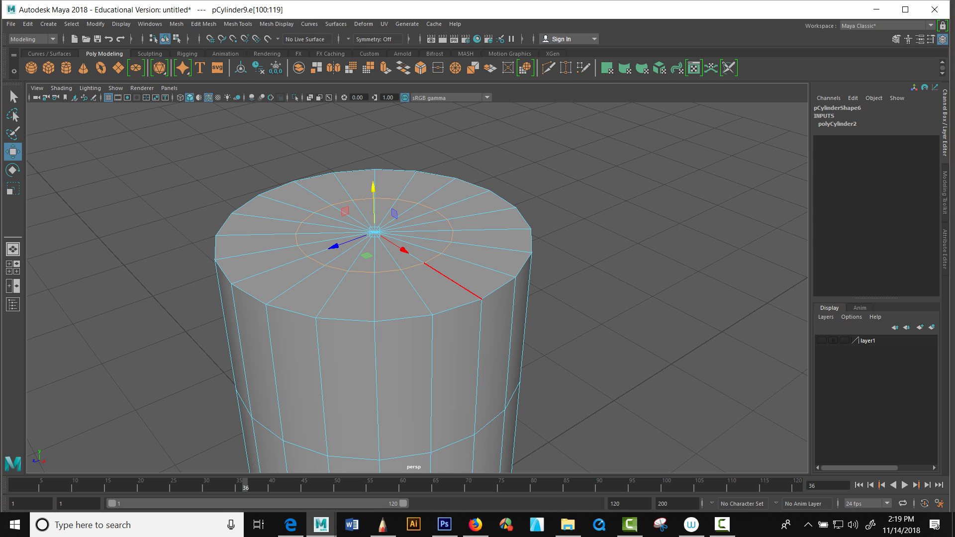
{"action": "double_click", "coordinate": [456, 307]}
{"action": "left_click", "coordinate": [432, 358]}
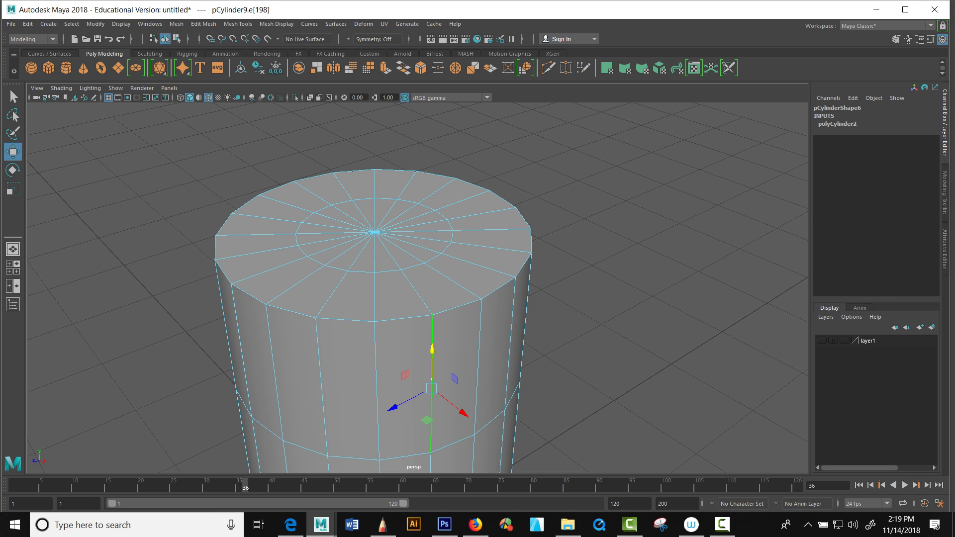
Step: In face mode, select the full ring of side faces in the cylinder's uppermost section
{"action": "right_click_drag", "start_coordinate": [411, 263], "coordinate": [411, 294]}
{"action": "left_click", "coordinate": [402, 388]}
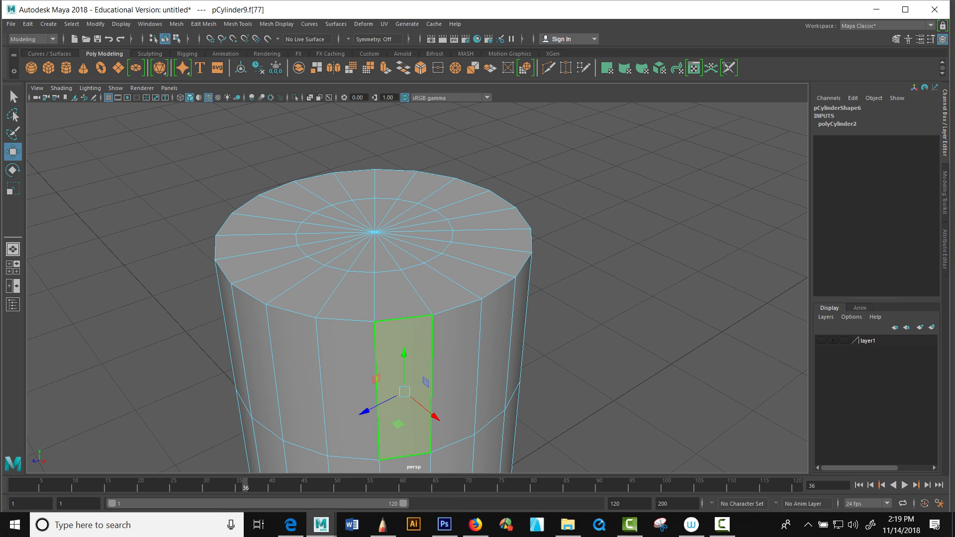
{"action": "double_click", "coordinate": [403, 370]}
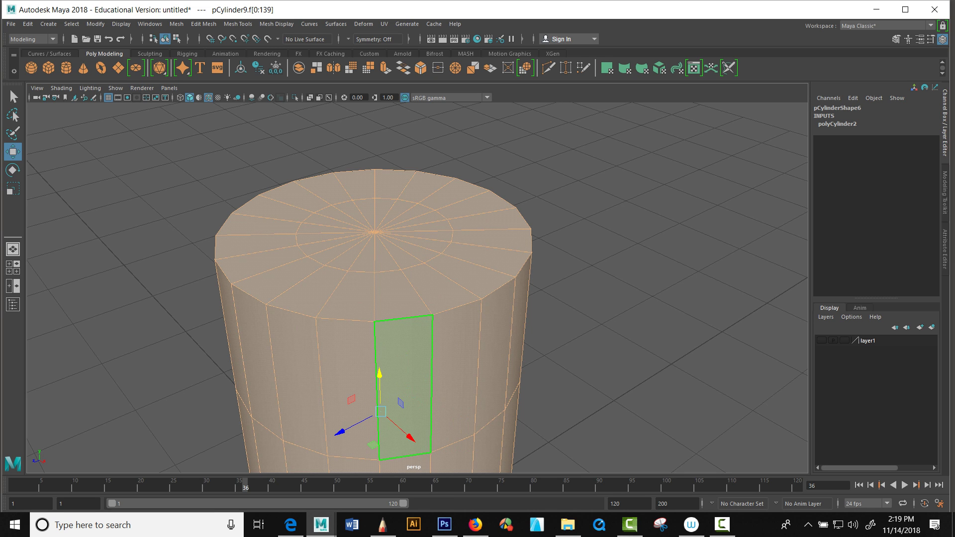
{"action": "left_click", "coordinate": [348, 391]}
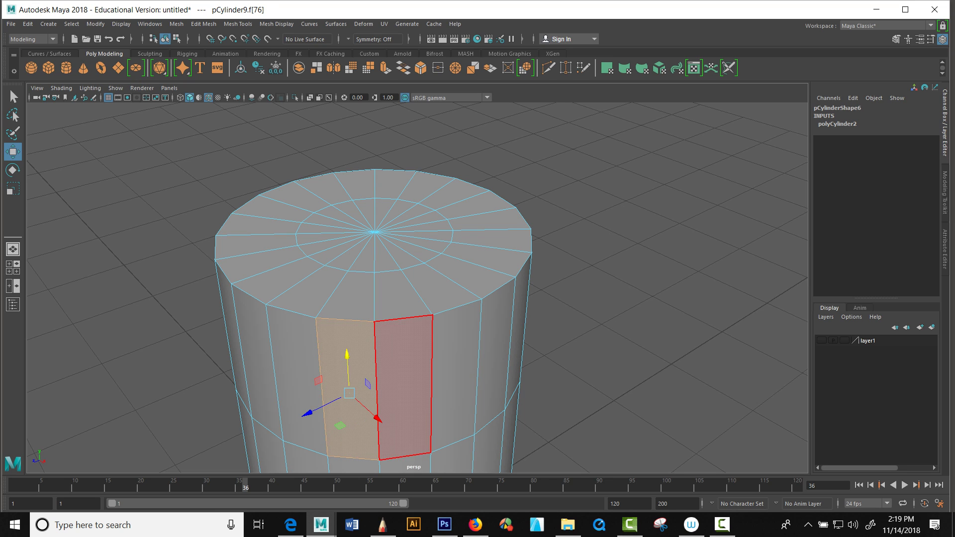
{"action": "double_click", "coordinate": [403, 385]}
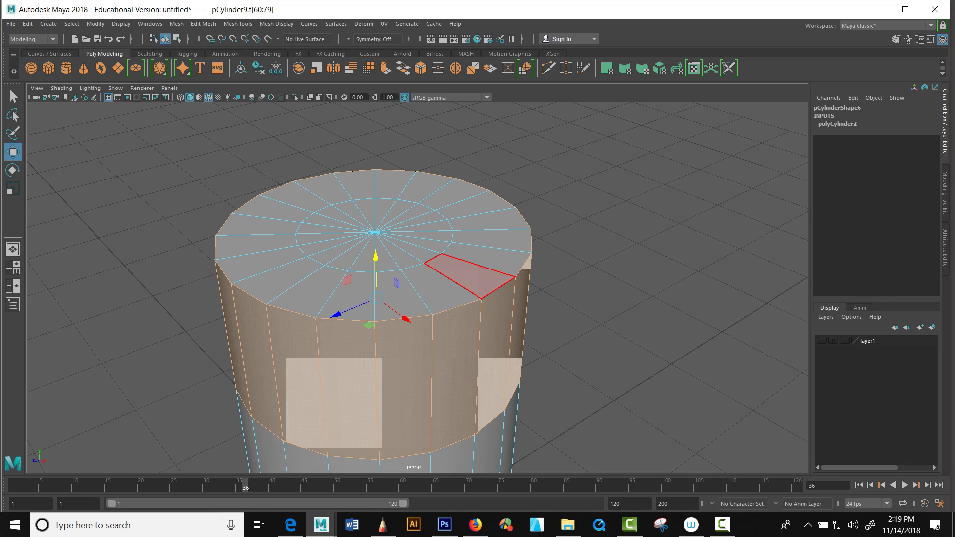
Step: Return to edge mode, select the top cap's inner edge loop, inspect it from several angles, and clear the selection
{"action": "right_click_drag", "start_coordinate": [409, 263], "coordinate": [416, 238]}
{"action": "left_click", "coordinate": [413, 266]}
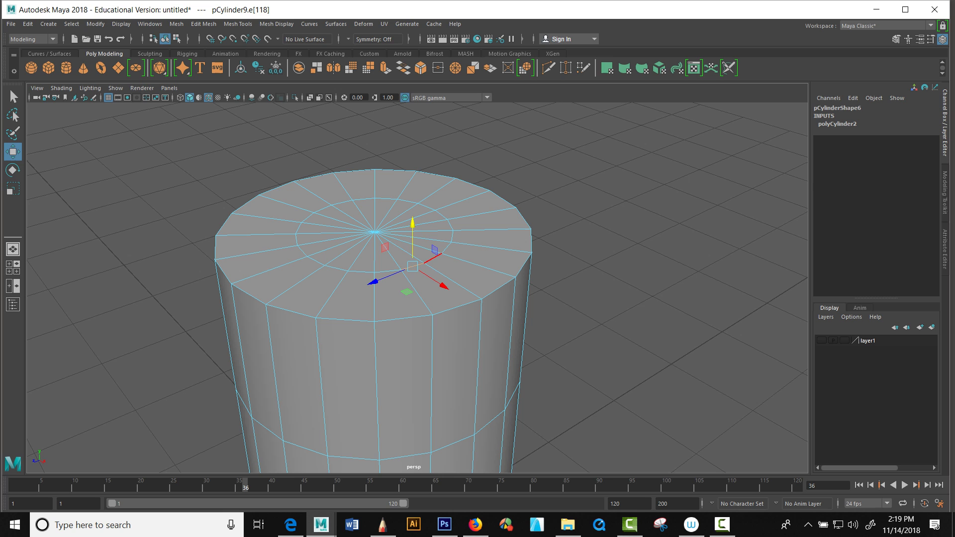
{"action": "double_click", "coordinate": [426, 262]}
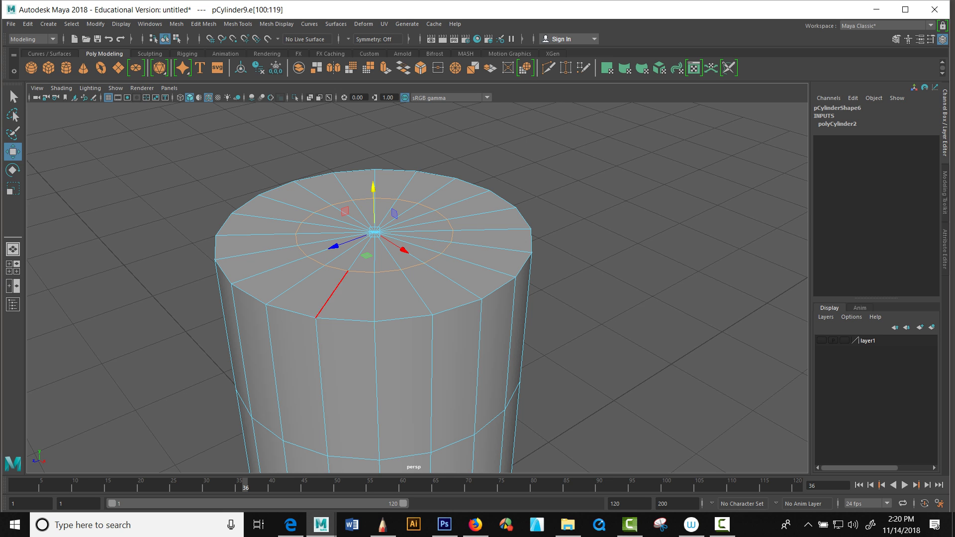
{"action": "left_click_drag", "start_coordinate": [243, 349], "coordinate": [319, 345], "text": "alt"}
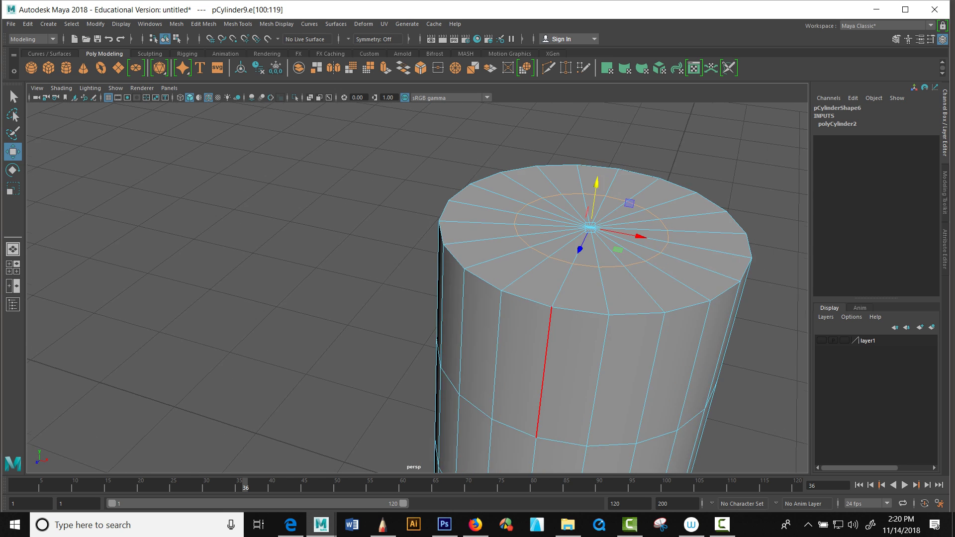
{"action": "middle_click_drag", "start_coordinate": [318, 346], "coordinate": [84, 352], "text": "alt"}
{"action": "left_click_drag", "start_coordinate": [85, 352], "coordinate": [127, 398], "text": "alt"}
{"action": "middle_click_drag", "start_coordinate": [127, 398], "coordinate": [52, 299], "text": "alt"}
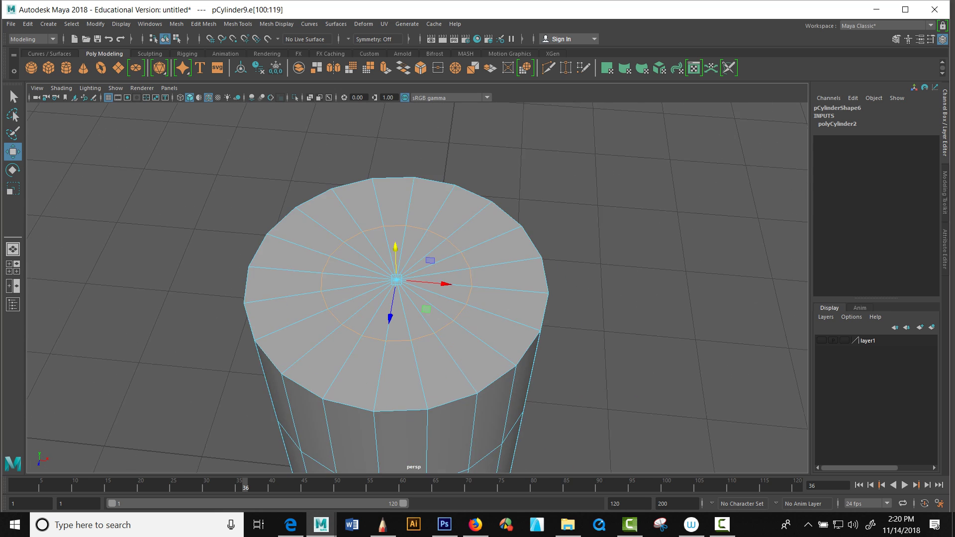
{"action": "left_click_drag", "start_coordinate": [52, 299], "coordinate": [60, 206], "text": "alt"}
{"action": "middle_click_drag", "start_coordinate": [60, 207], "coordinate": [67, 335], "text": "alt"}
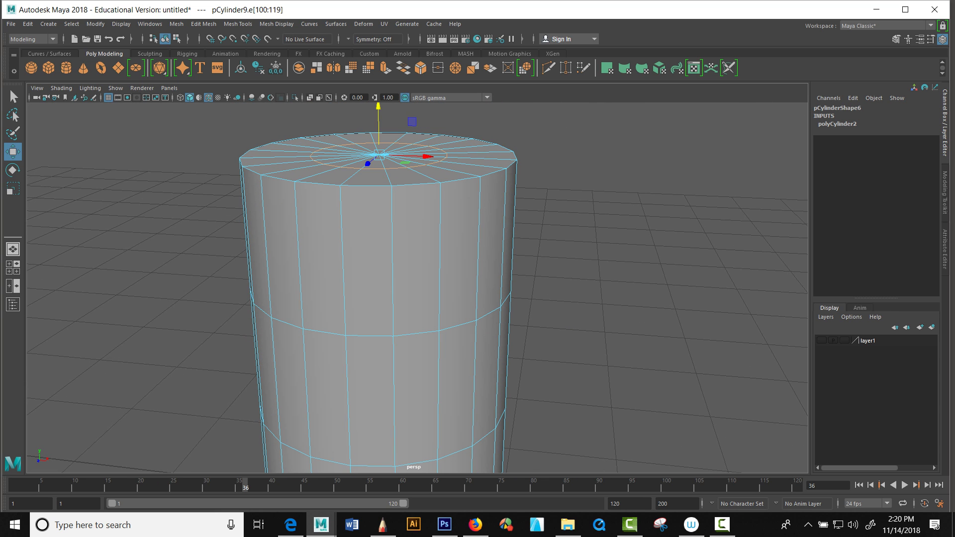
{"action": "left_click", "coordinate": [164, 219]}
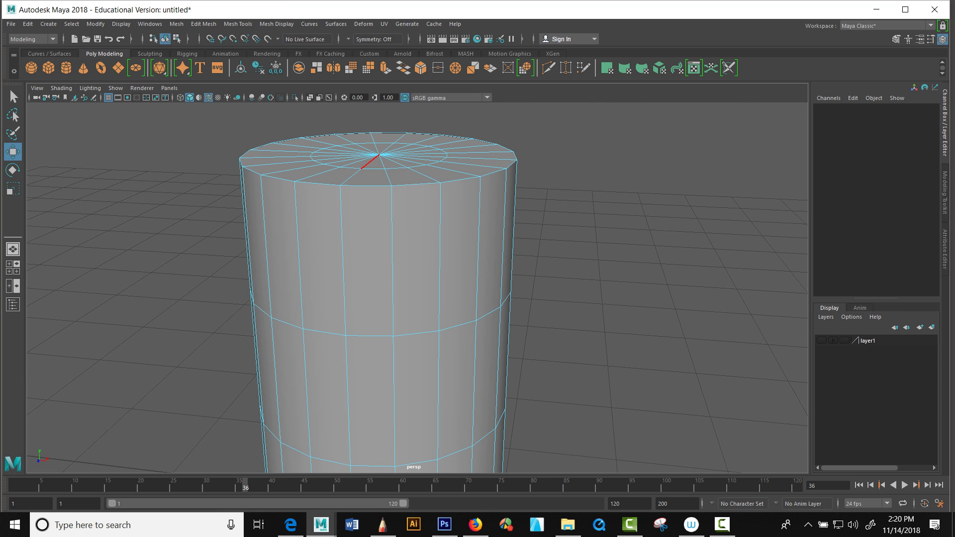
Step: Select the top cap's inner edge loop and scale it uniformly outward until it sits close to the cap's rim
{"action": "left_click_drag", "start_coordinate": [368, 163], "coordinate": [369, 230], "text": "alt"}
{"action": "middle_click_drag", "start_coordinate": [369, 231], "coordinate": [392, 152], "text": "alt"}
{"action": "left_click_drag", "start_coordinate": [393, 152], "coordinate": [392, 138], "text": "alt"}
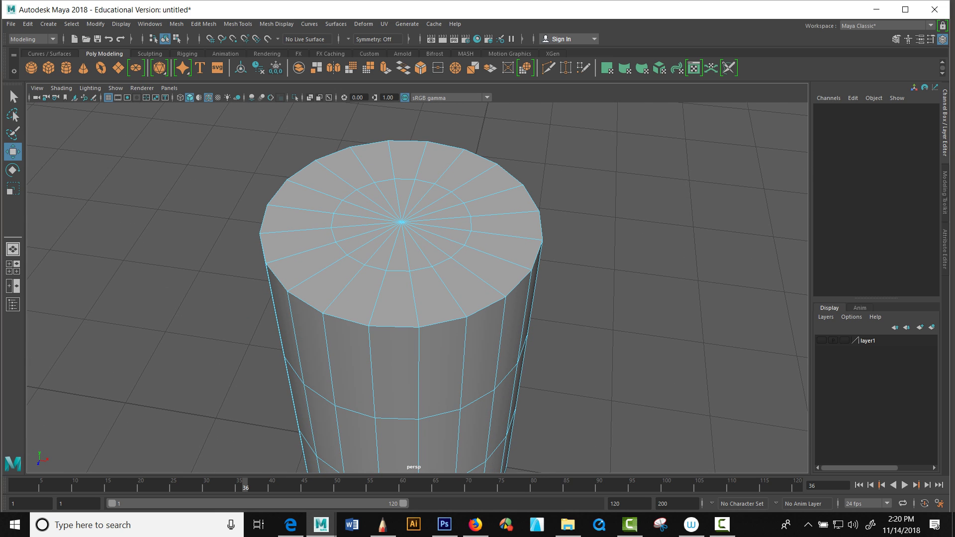
{"action": "double_click", "coordinate": [398, 271]}
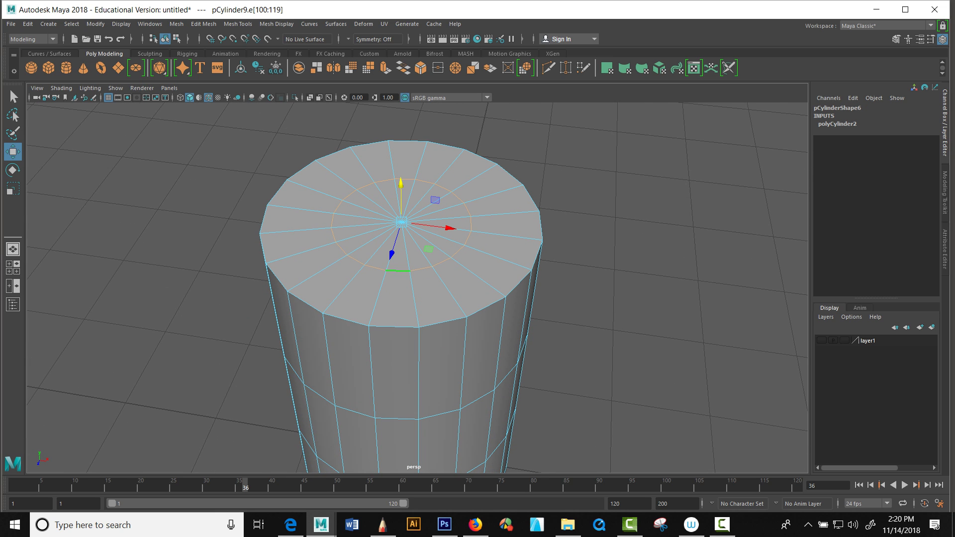
{"action": "key", "text": "r"}
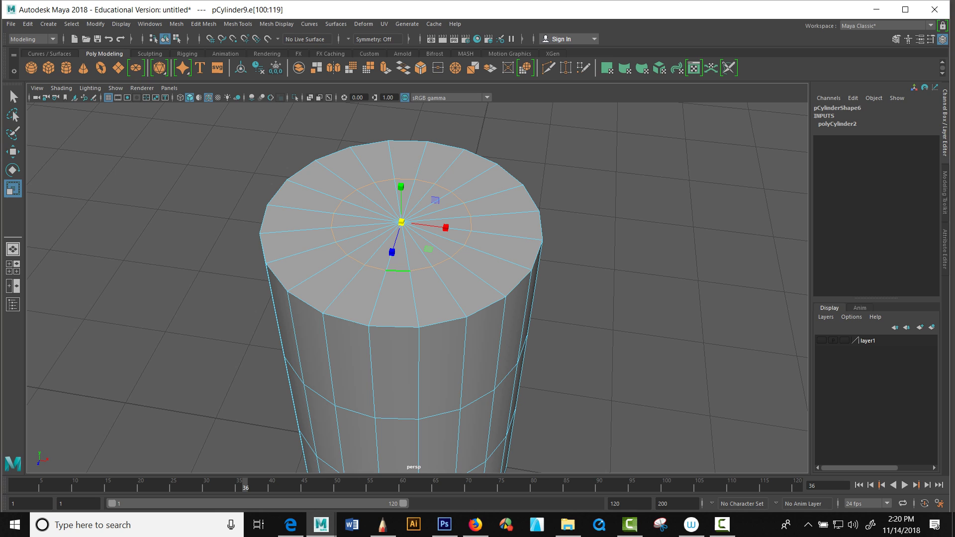
{"action": "left_click_drag", "start_coordinate": [401, 223], "coordinate": [434, 223]}
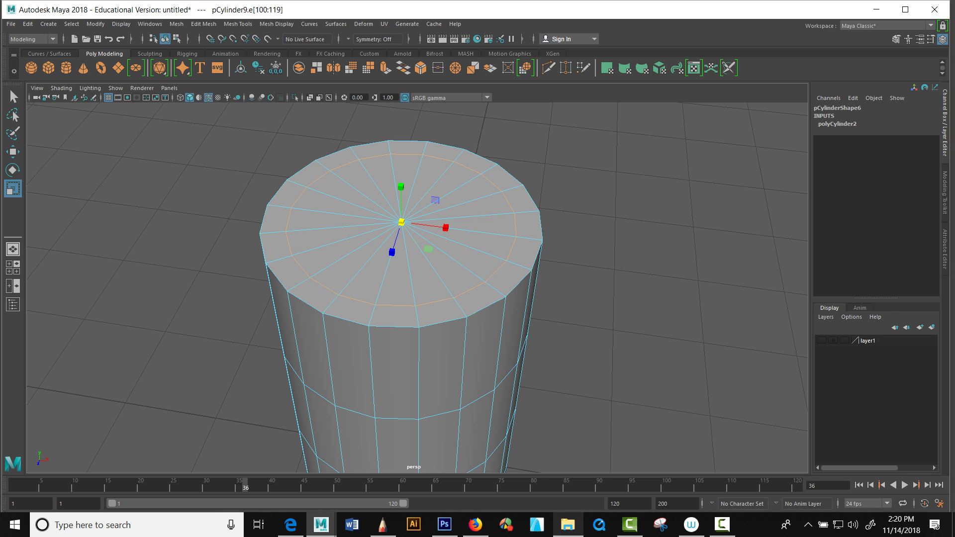
{"action": "left_click", "coordinate": [629, 524]}
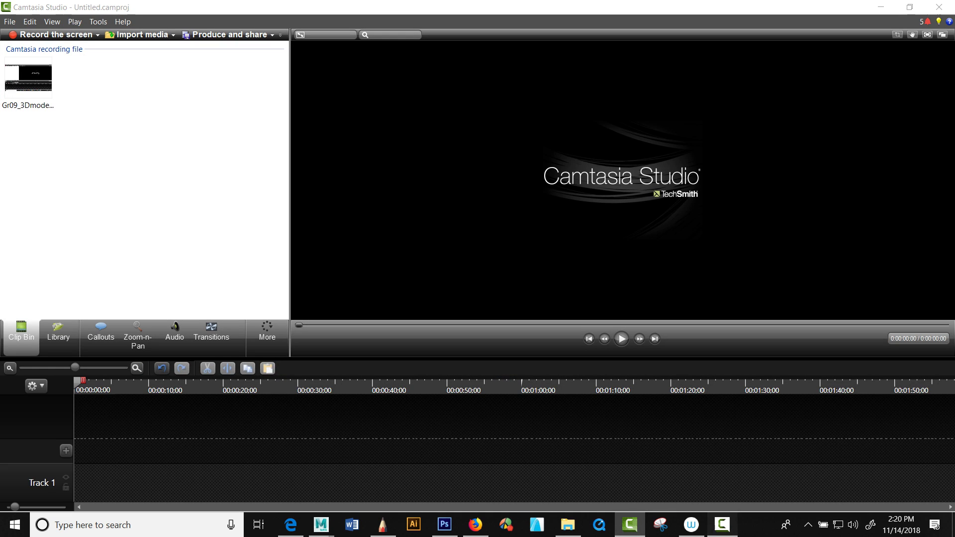
{"action": "left_click", "coordinate": [722, 525]}
{"action": "left_click", "coordinate": [906, 473]}
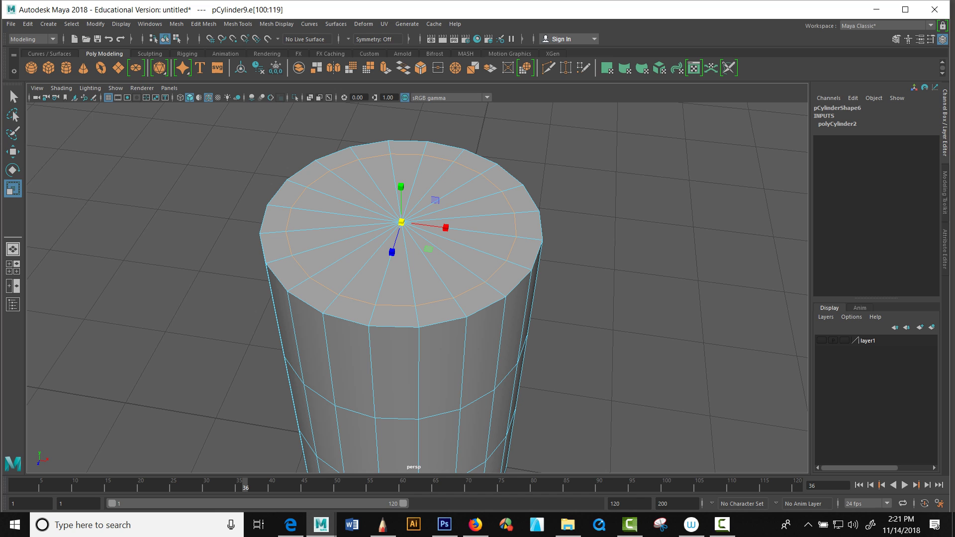
{"action": "left_click_drag", "start_coordinate": [384, 281], "coordinate": [366, 276], "text": "alt"}
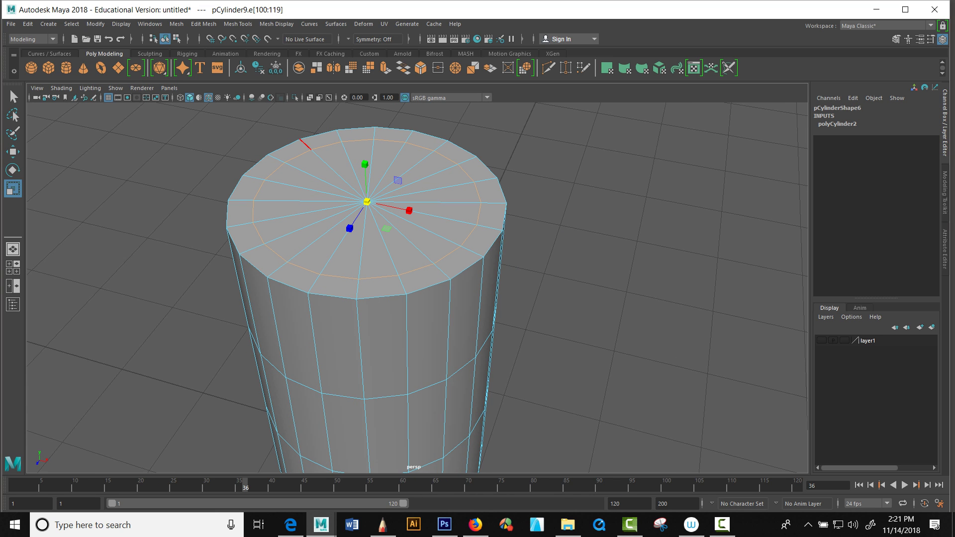
Step: Scale the top cap's inner edge loop slightly inward, and select the cap's outer ring of faces in face mode
{"action": "mouse_move", "coordinate": [367, 202]}
{"action": "left_mouse_down"}
{"action": "mouse_move", "coordinate": [340, 202]}
{"action": "mouse_move", "coordinate": [366, 201]}
{"action": "left_mouse_up"}
{"action": "right_click_drag", "start_coordinate": [463, 234], "coordinate": [469, 259]}
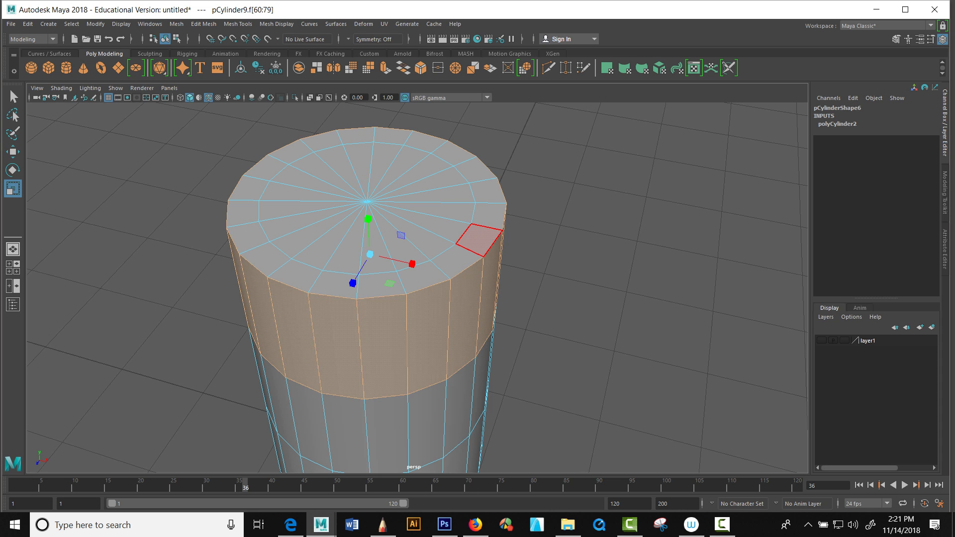
{"action": "left_click", "coordinate": [478, 238]}
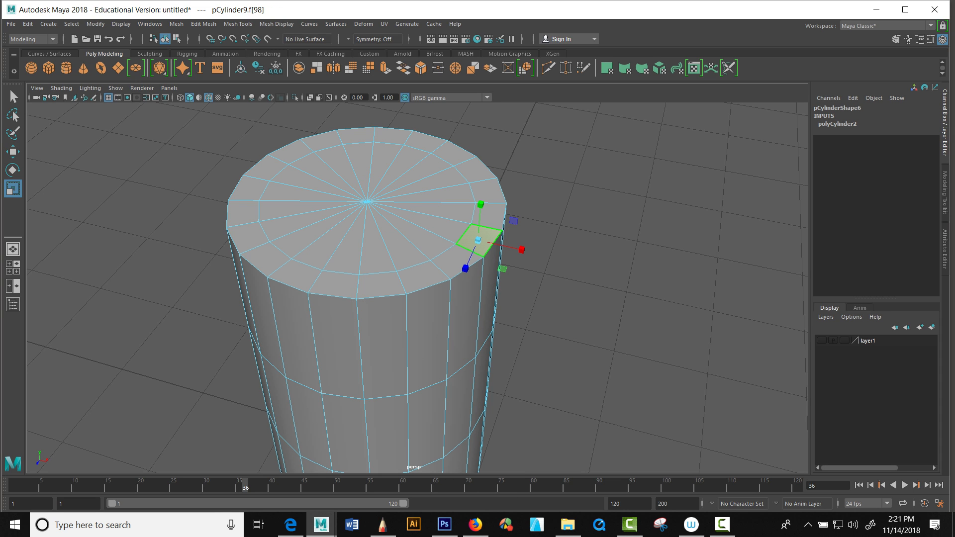
{"action": "key", "text": "w"}
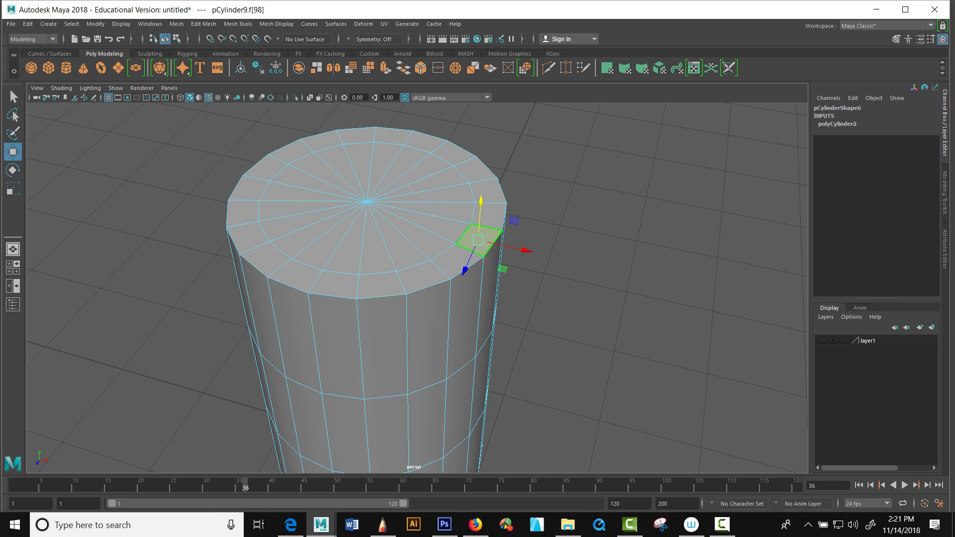
{"action": "double_click", "coordinate": [456, 261], "text": "shift"}
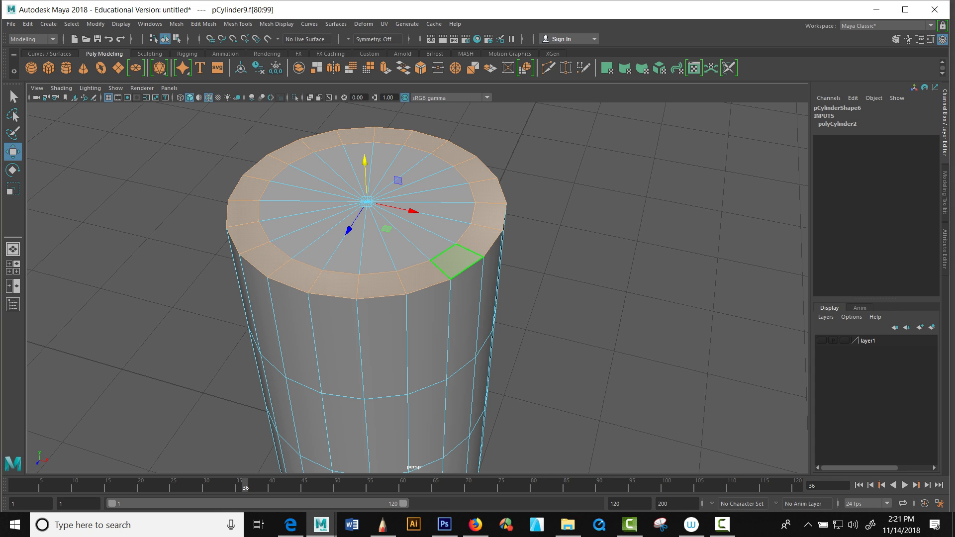
Step: Clear the selection and reselect the complete outer ring of faces on the top cap
{"action": "left_click", "coordinate": [180, 289]}
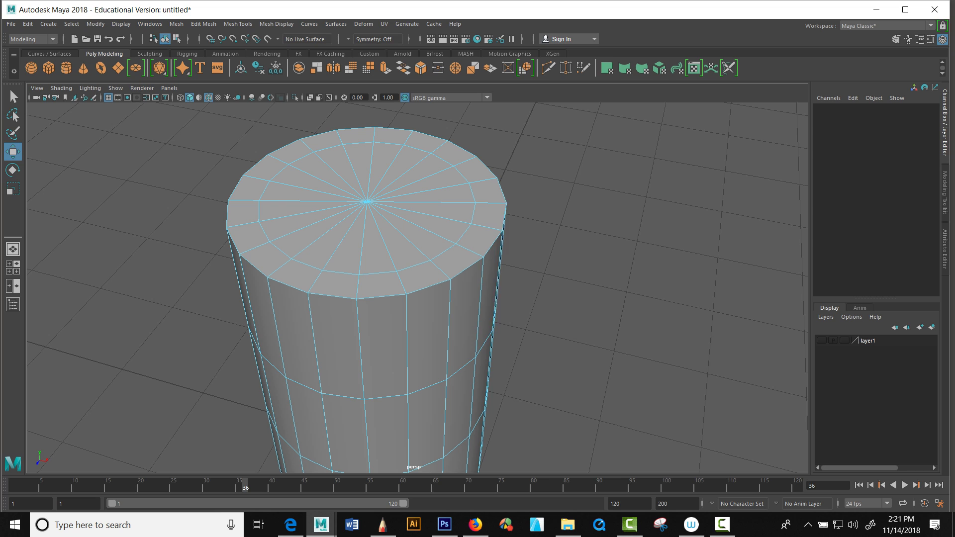
{"action": "left_click", "coordinate": [480, 239]}
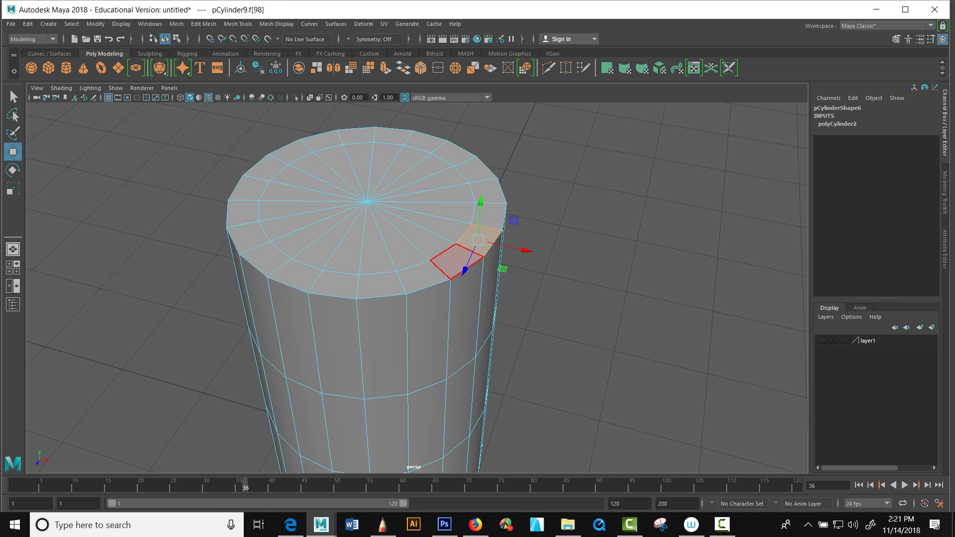
{"action": "double_click", "coordinate": [456, 261]}
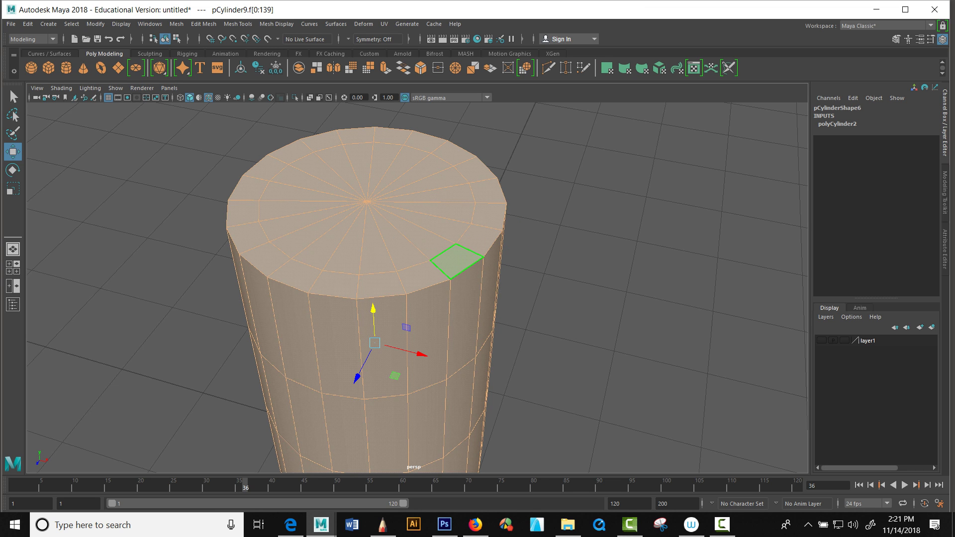
{"action": "left_click", "coordinate": [478, 239]}
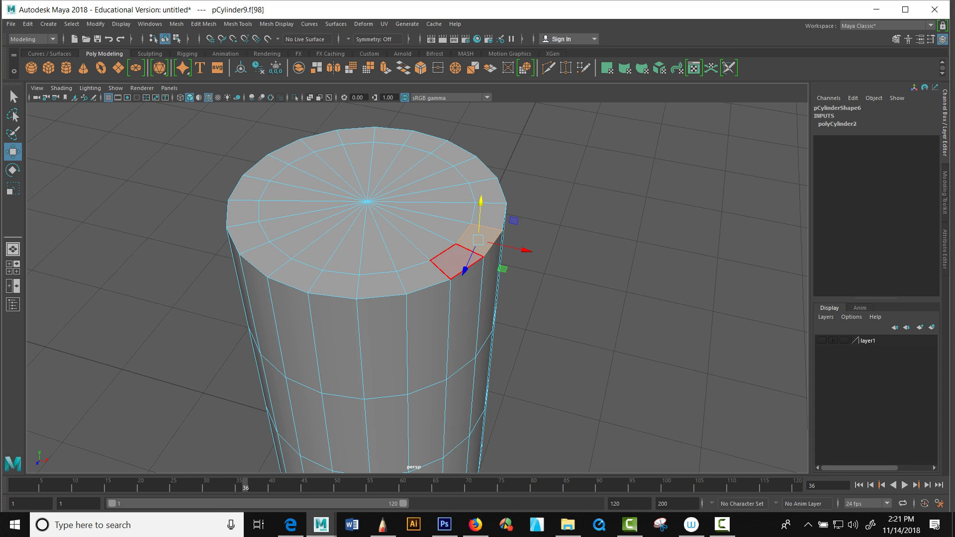
{"action": "double_click", "coordinate": [456, 261]}
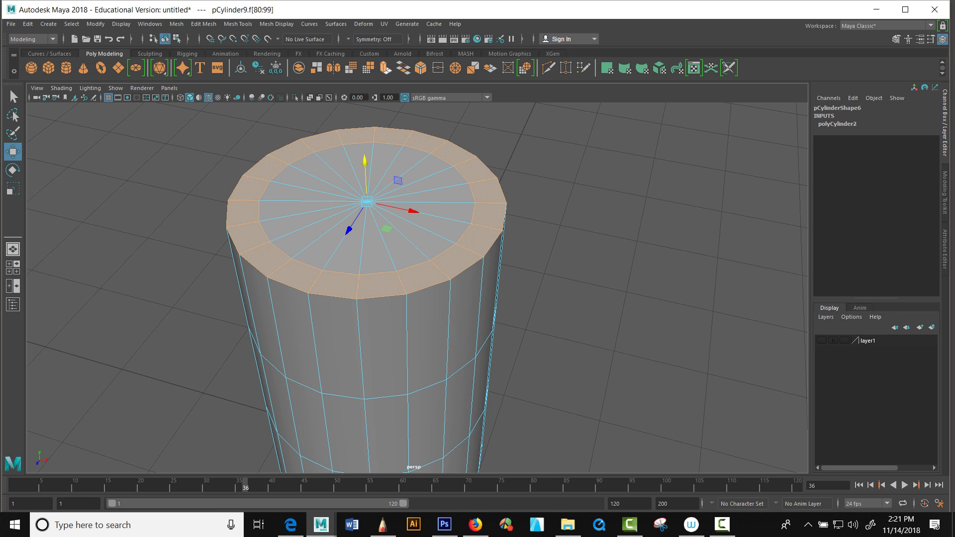
Step: Extrude the cap's outer face ring upward with a Local Translate Z of about 0.56, and clear the selection
{"action": "left_click", "coordinate": [386, 68]}
{"action": "middle_click_drag", "start_coordinate": [424, 278], "coordinate": [468, 343], "text": "alt"}
{"action": "left_click_drag", "start_coordinate": [469, 343], "coordinate": [382, 311], "text": "alt"}
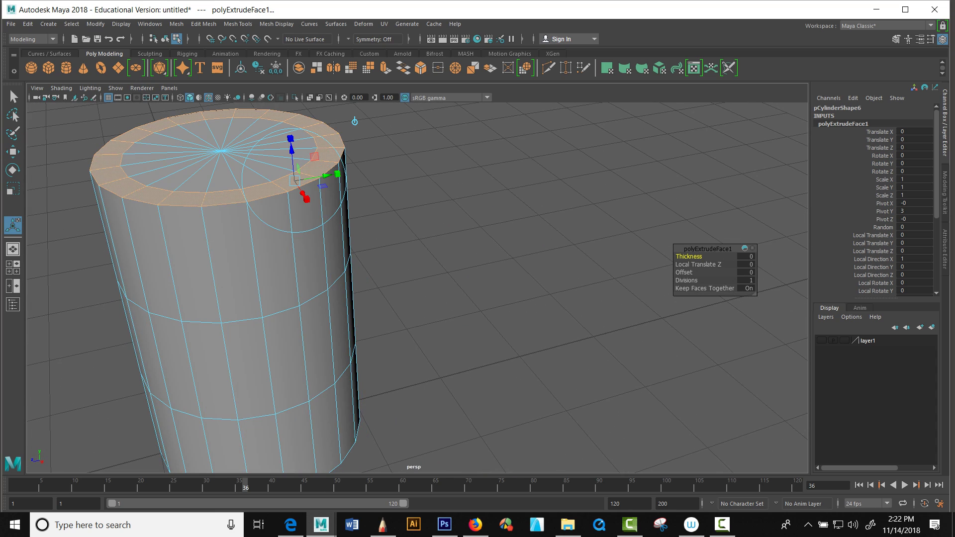
{"action": "left_click_drag", "start_coordinate": [355, 121], "coordinate": [493, 209], "text": "alt"}
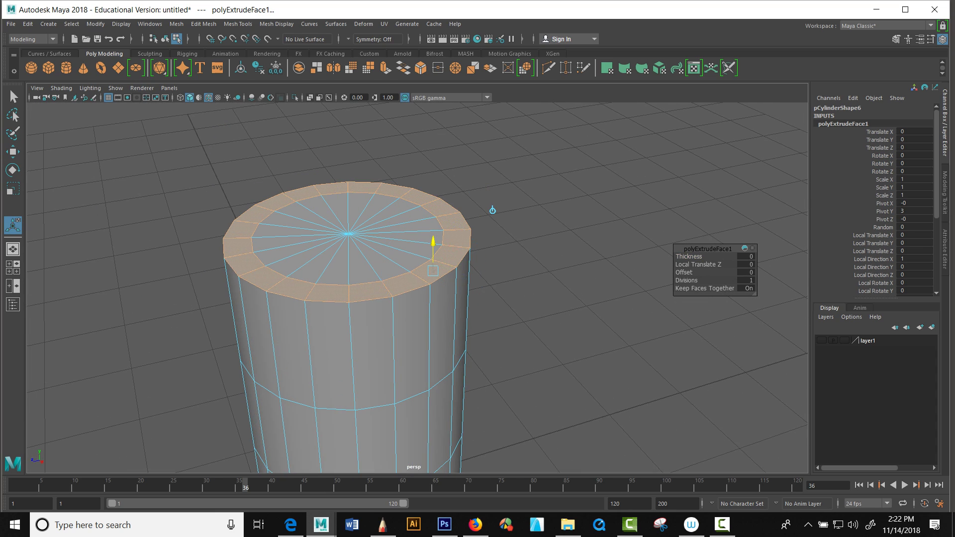
{"action": "middle_click_drag", "start_coordinate": [493, 210], "coordinate": [493, 141]}
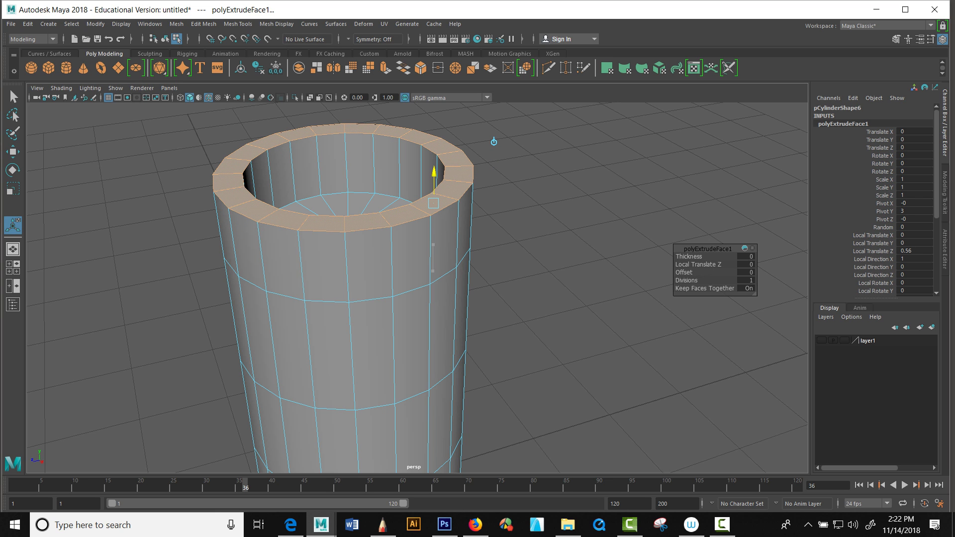
{"action": "scroll", "coordinate": [493, 142], "scroll_direction": "up", "scroll_amount": 4}
{"action": "scroll", "coordinate": [490, 160], "scroll_direction": "down", "scroll_amount": 6}
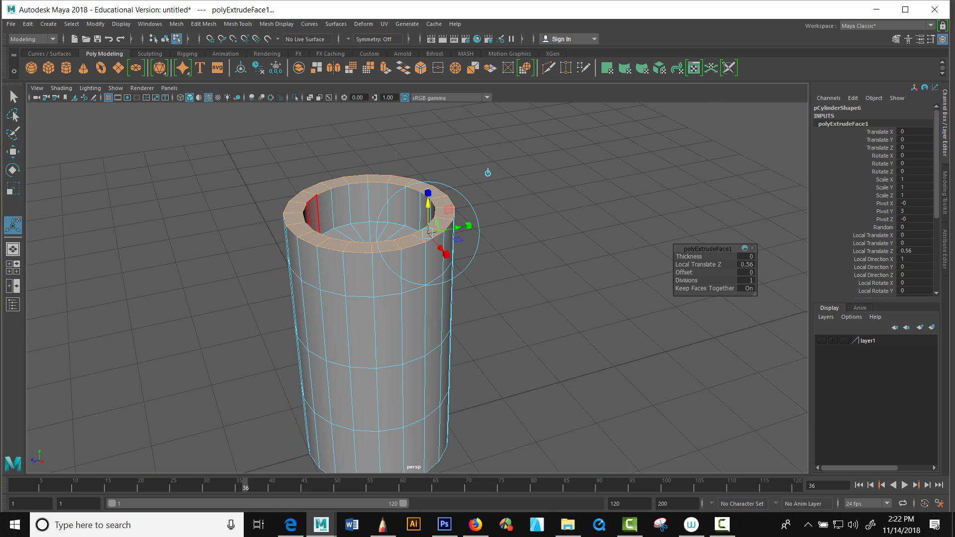
{"action": "left_click", "coordinate": [487, 173]}
{"action": "left_click_drag", "start_coordinate": [487, 173], "coordinate": [539, 199], "text": "alt"}
{"action": "scroll", "coordinate": [499, 173], "scroll_direction": "up", "scroll_amount": 2}
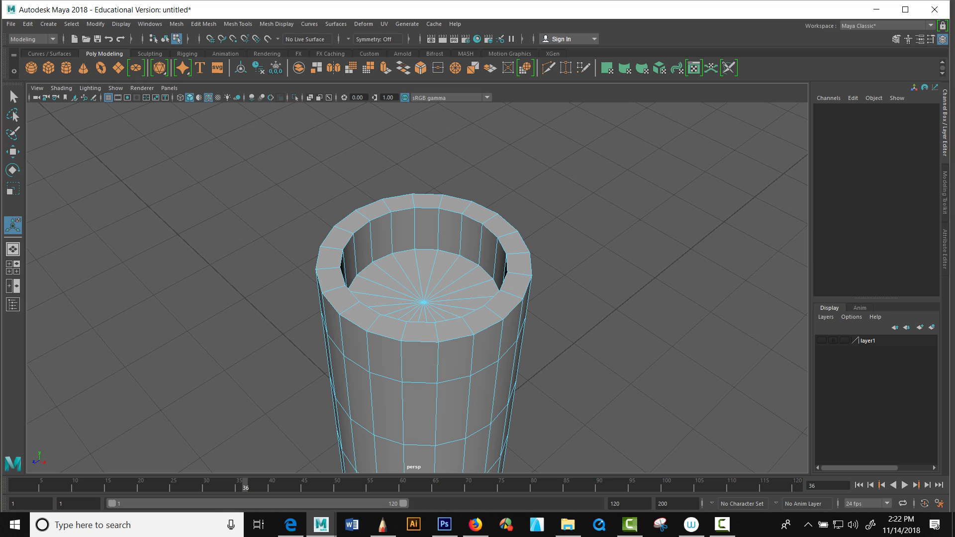
{"action": "left_click", "coordinate": [454, 204]}
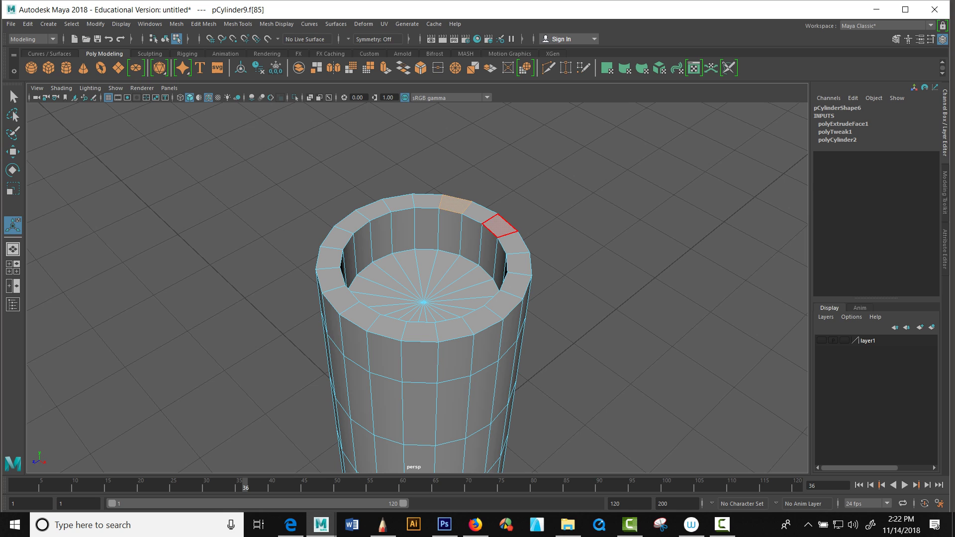
{"action": "left_click", "coordinate": [500, 225], "text": "shift"}
{"action": "left_click", "coordinate": [518, 264], "text": "shift"}
{"action": "left_click", "coordinate": [503, 304], "text": "shift"}
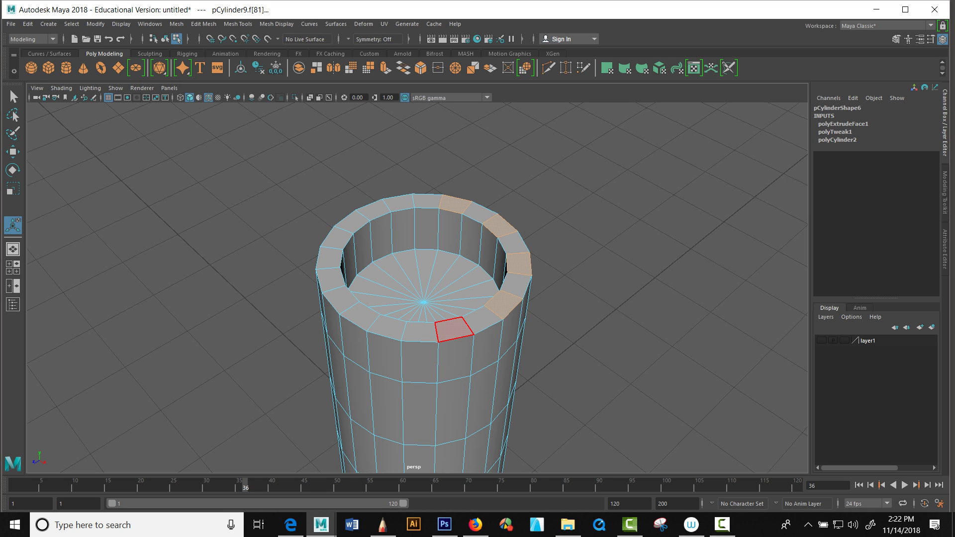
{"action": "left_click", "coordinate": [453, 329], "text": "shift"}
{"action": "left_click", "coordinate": [386, 328], "text": "shift"}
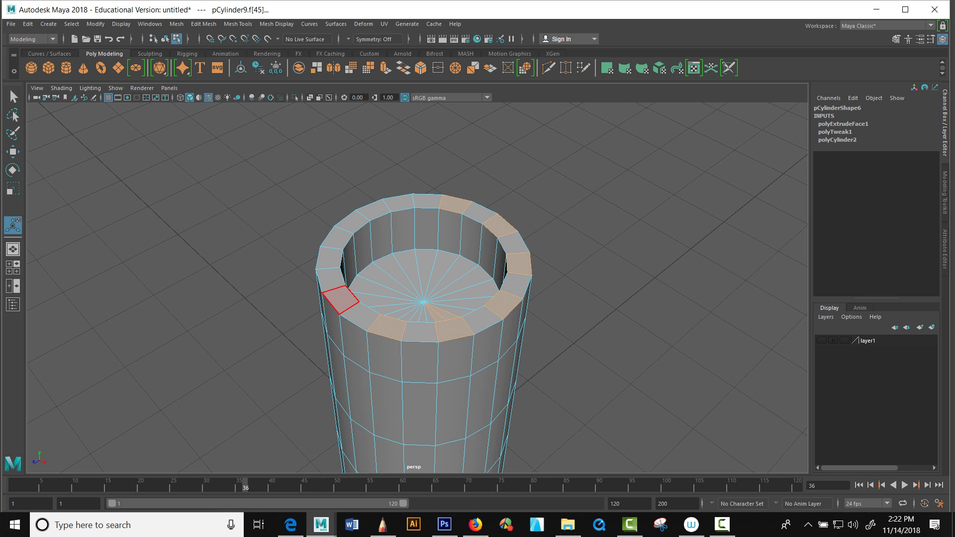
{"action": "left_click_drag", "start_coordinate": [366, 321], "coordinate": [364, 352], "text": "alt"}
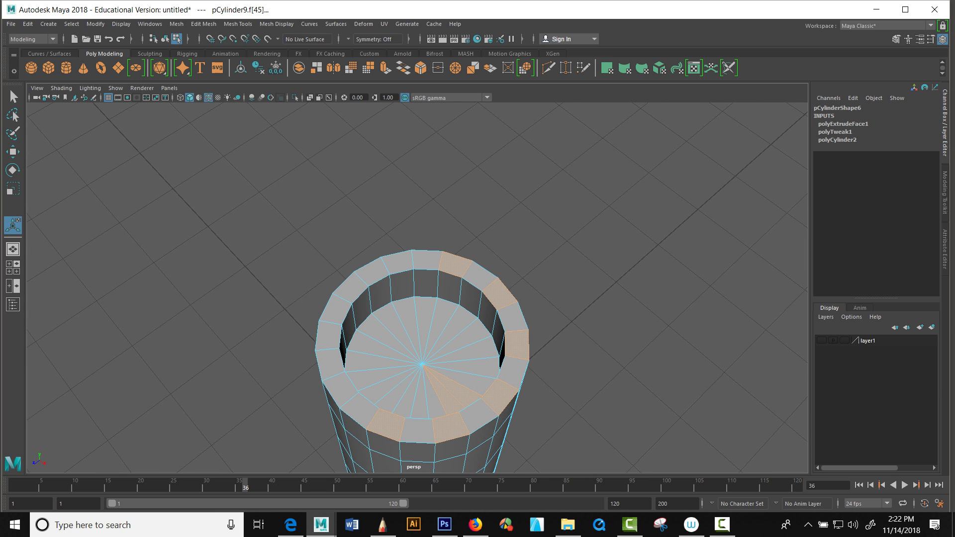
{"action": "left_click", "coordinate": [424, 225]}
Step: Select every second face around the top of the raised rim
{"action": "left_click", "coordinate": [455, 264]}
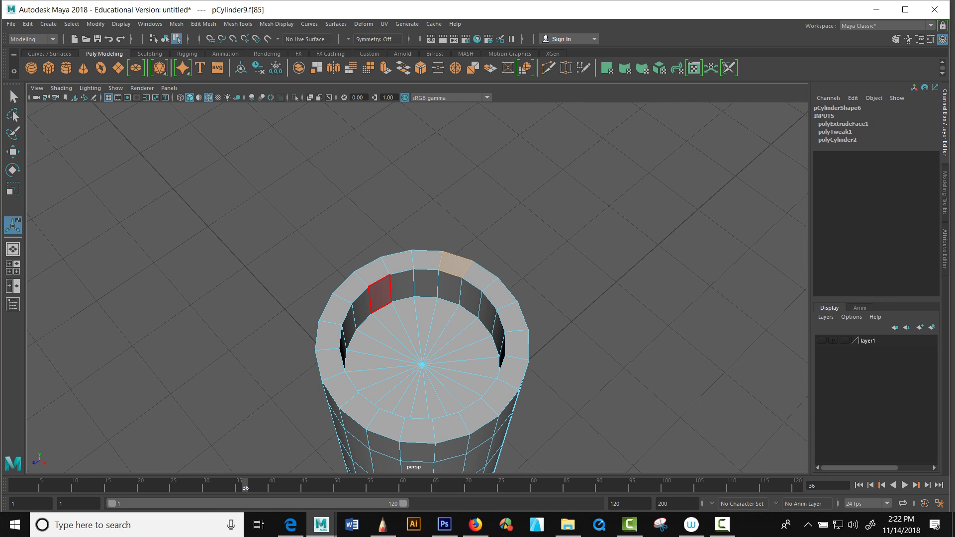
{"action": "middle_click_drag", "start_coordinate": [380, 295], "coordinate": [380, 233], "text": "alt"}
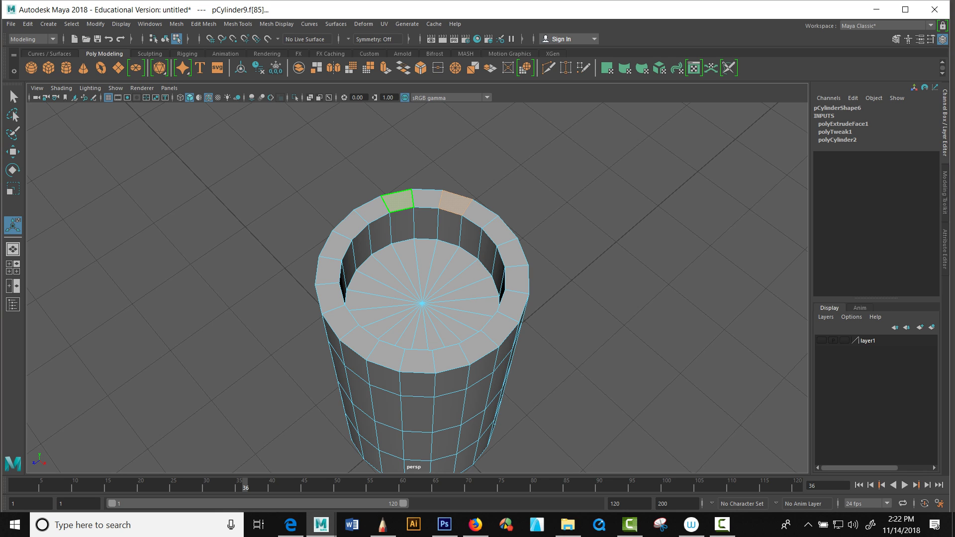
{"action": "left_click", "coordinate": [397, 201], "text": "shift"}
{"action": "left_click", "coordinate": [350, 225], "text": "shift"}
{"action": "left_click", "coordinate": [328, 271], "text": "shift"}
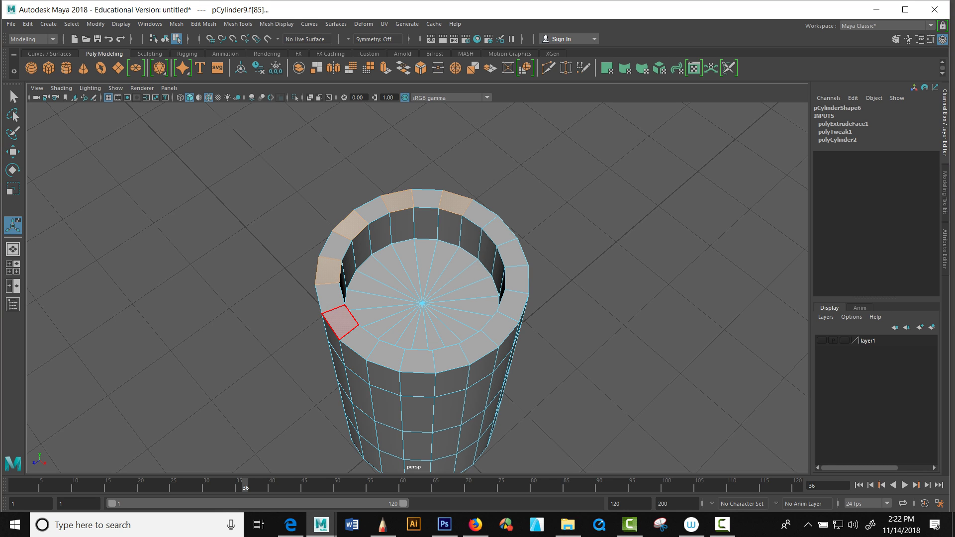
{"action": "left_click", "coordinate": [339, 323], "text": "shift"}
{"action": "left_click", "coordinate": [385, 356], "text": "shift"}
{"action": "left_click", "coordinate": [450, 358], "text": "shift"}
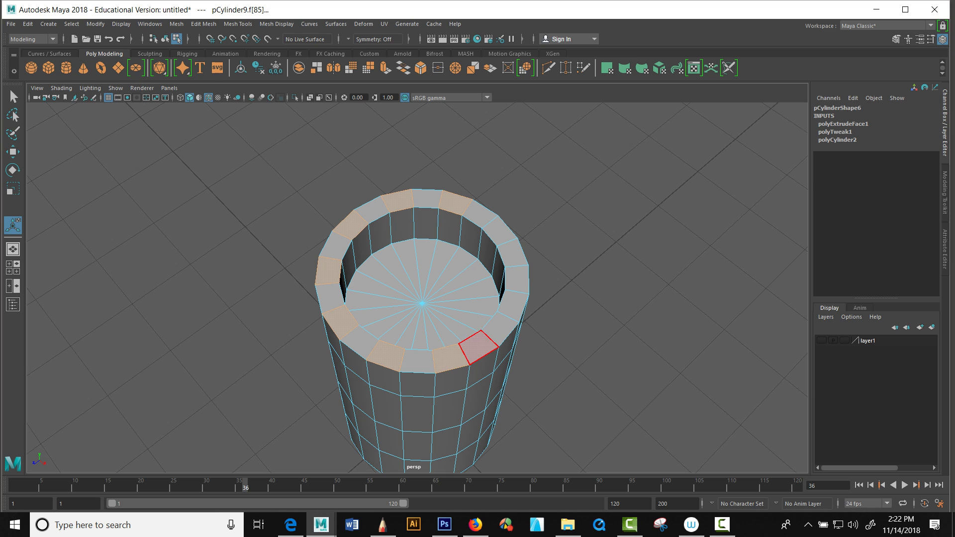
{"action": "left_click", "coordinate": [490, 331], "text": "shift"}
{"action": "left_click", "coordinate": [516, 279], "text": "shift"}
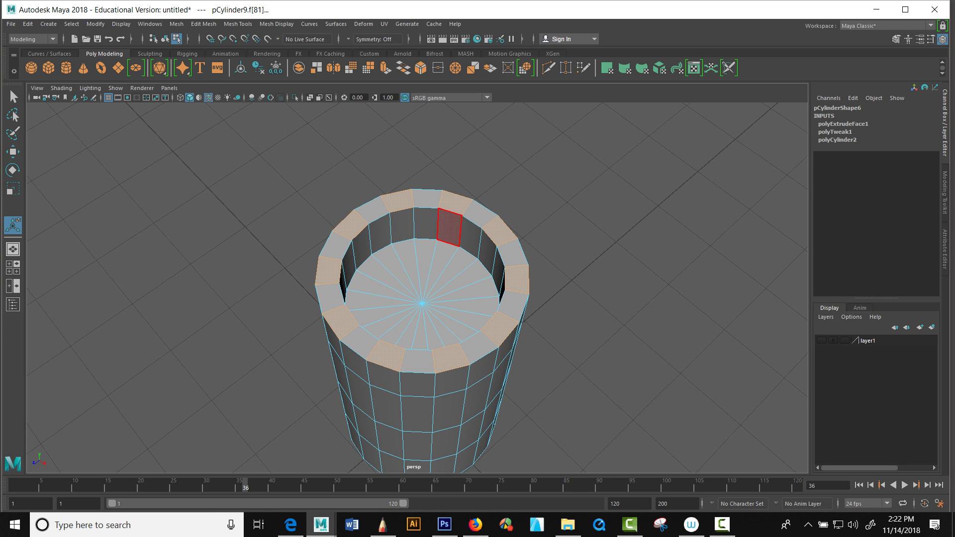
Step: Extrude the alternating rim faces upward into battlements with a Local Translate Z of about 0.486
{"action": "left_click_drag", "start_coordinate": [380, 234], "coordinate": [276, 236], "text": "alt"}
{"action": "left_click_drag", "start_coordinate": [428, 276], "coordinate": [430, 283], "text": "alt"}
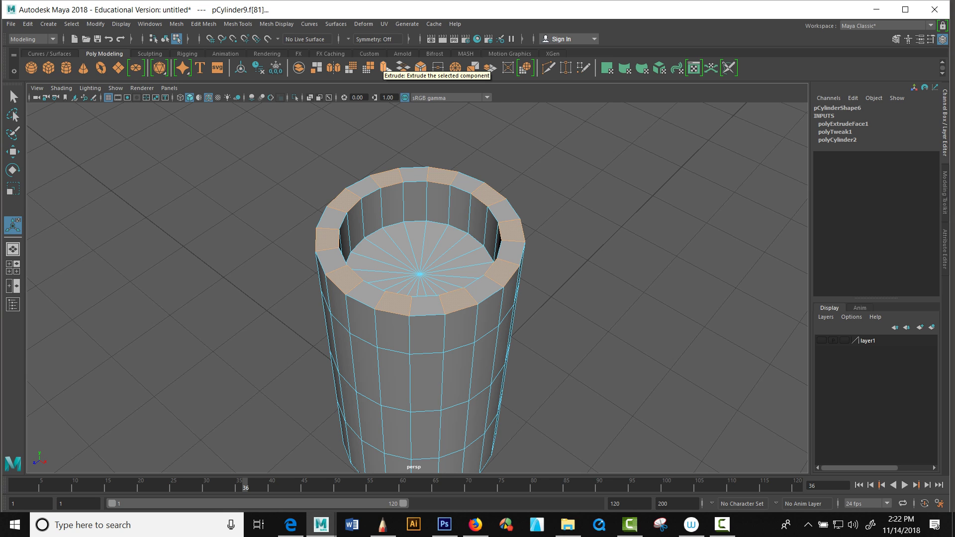
{"action": "left_click", "coordinate": [385, 68]}
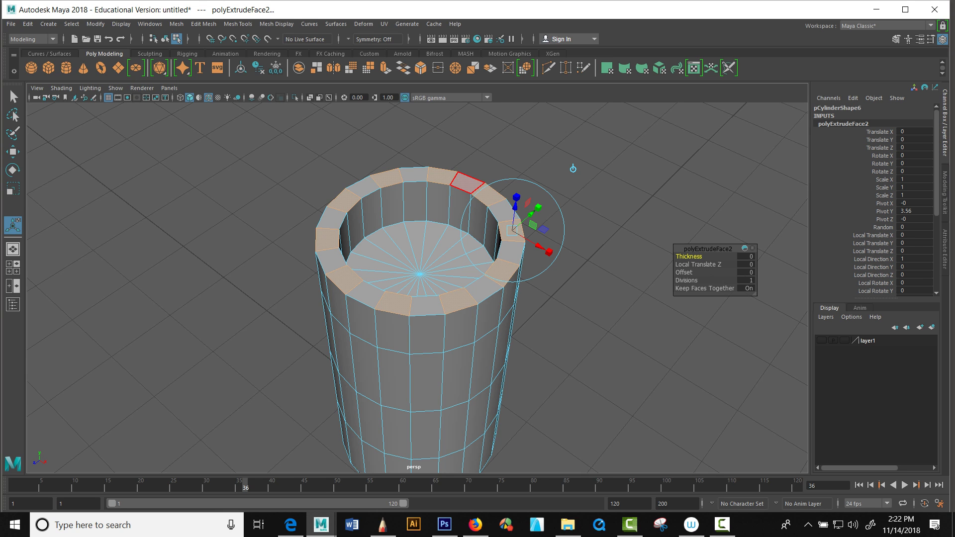
{"action": "left_click_drag", "start_coordinate": [515, 205], "coordinate": [515, 205]}
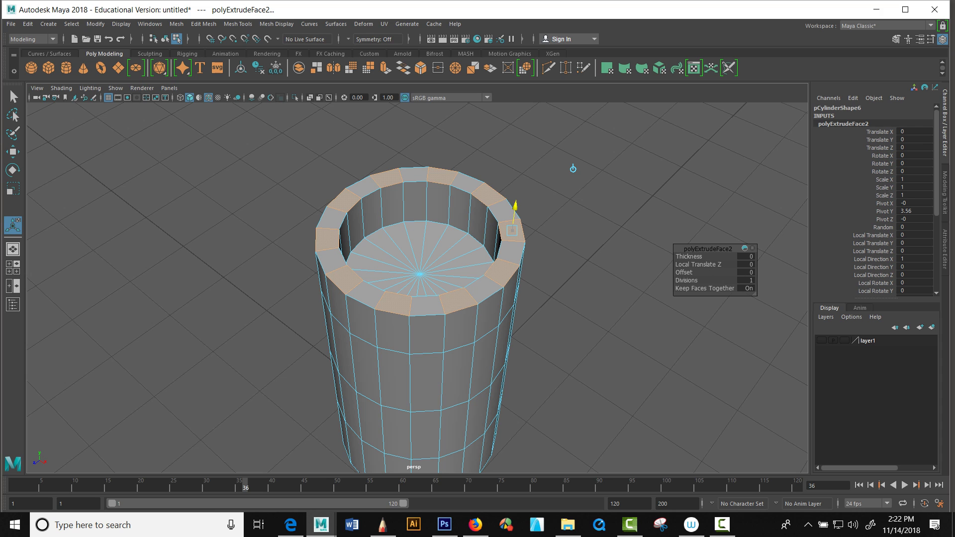
{"action": "left_click_drag", "start_coordinate": [573, 169], "coordinate": [578, 133]}
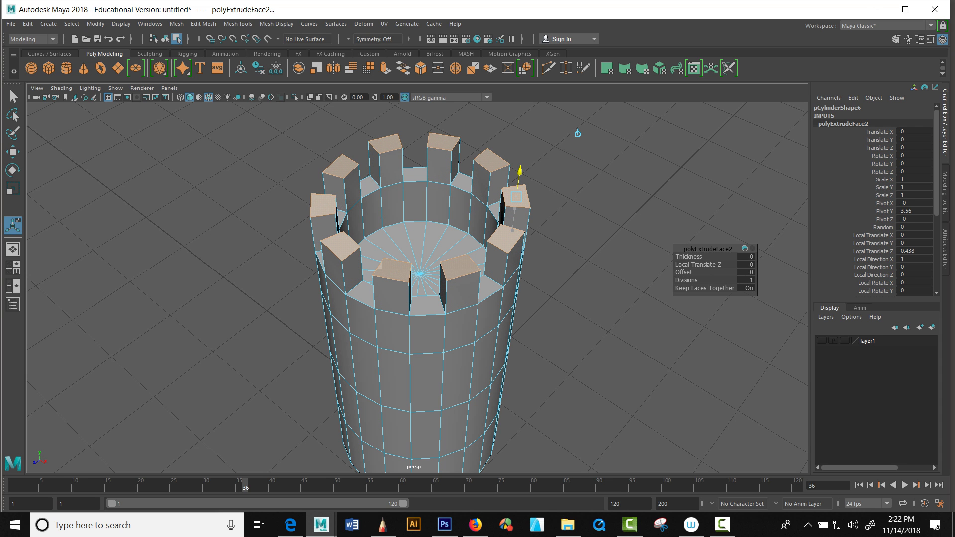
{"action": "left_click_drag", "start_coordinate": [520, 171], "coordinate": [520, 159]}
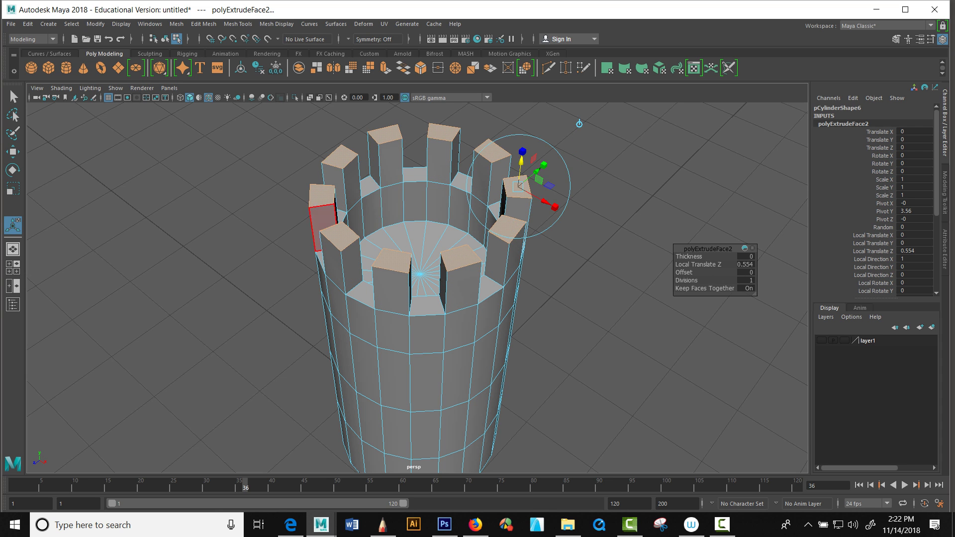
{"action": "left_click_drag", "start_coordinate": [319, 226], "coordinate": [322, 164], "text": "alt"}
{"action": "middle_click_drag", "start_coordinate": [348, 169], "coordinate": [310, 325], "text": "alt"}
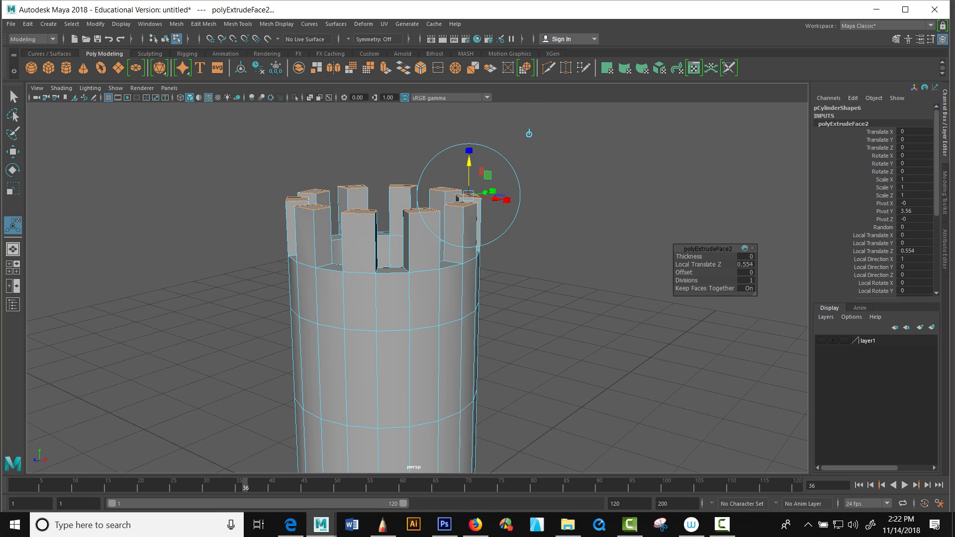
{"action": "left_click_drag", "start_coordinate": [440, 196], "coordinate": [413, 217], "text": "alt"}
{"action": "middle_click_drag", "start_coordinate": [493, 156], "coordinate": [493, 164]}
{"action": "scroll", "coordinate": [501, 132], "scroll_direction": "up", "scroll_amount": 3}
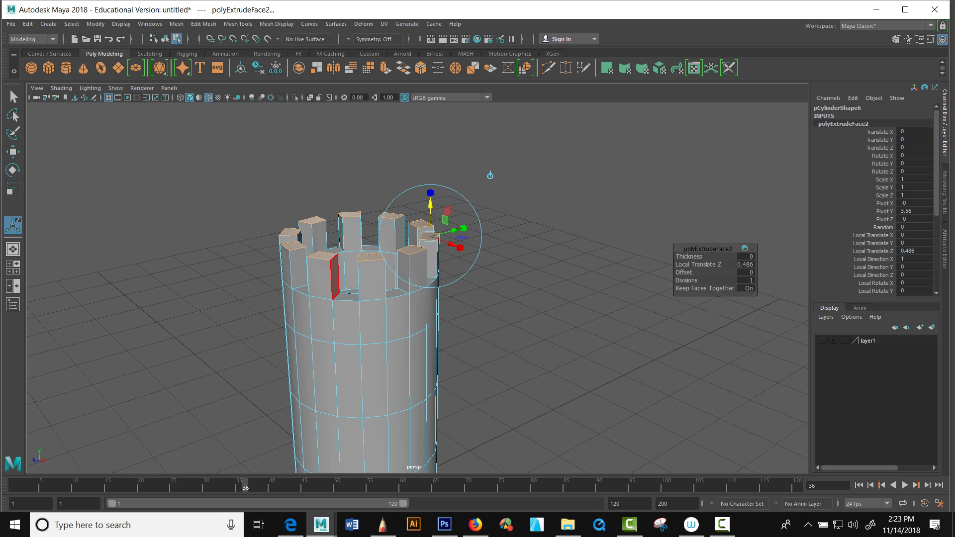
Step: Return to object mode and inspect the whole rook from the side
{"action": "right_click_drag", "start_coordinate": [331, 265], "coordinate": [376, 252]}
{"action": "right_click", "coordinate": [328, 265]}
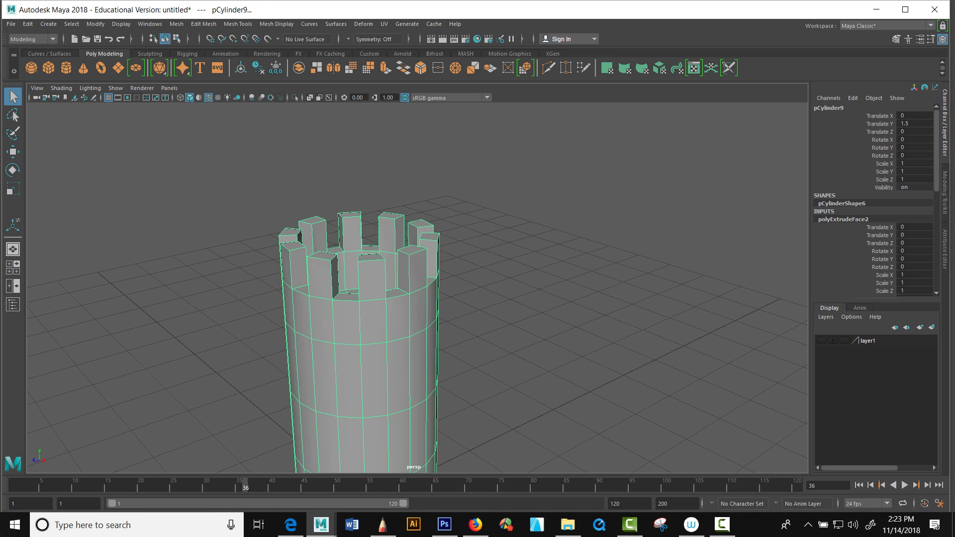
{"action": "left_click_drag", "start_coordinate": [376, 251], "coordinate": [448, 241], "text": "alt"}
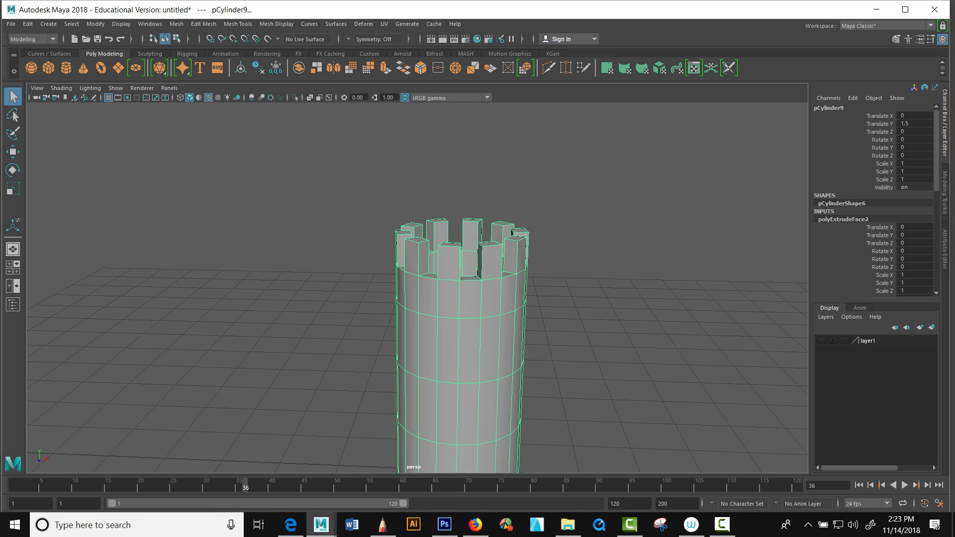
{"action": "middle_click_drag", "start_coordinate": [448, 241], "coordinate": [365, 149], "text": "alt"}
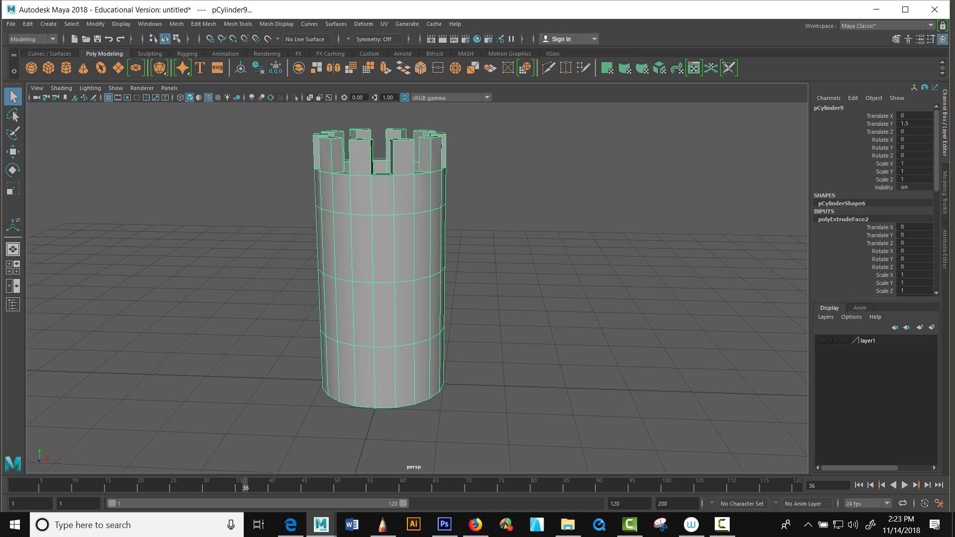
Step: Scale the cylinder's middle edge loop uniformly inward to form a narrow waist
{"action": "right_click_drag", "start_coordinate": [383, 268], "coordinate": [388, 237]}
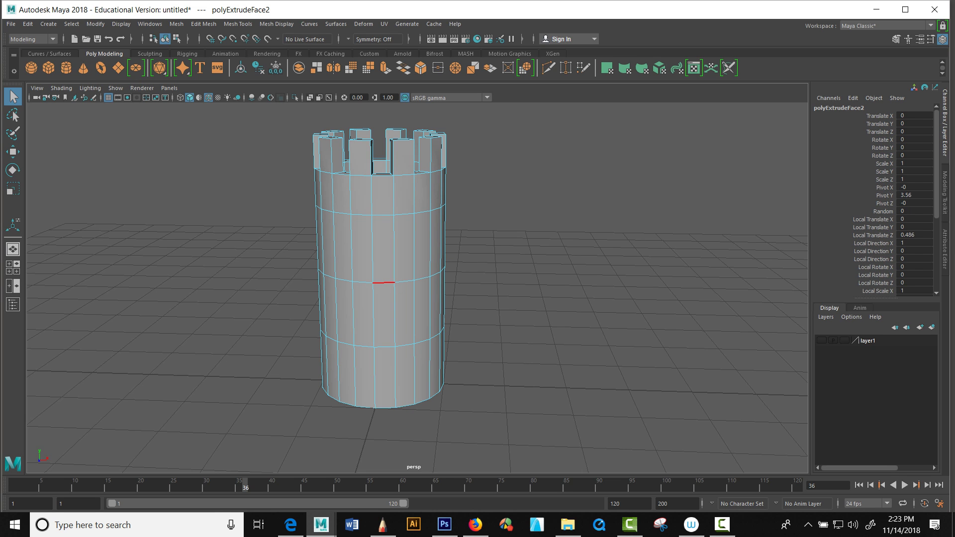
{"action": "double_click", "coordinate": [383, 283]}
{"action": "key", "text": "r"}
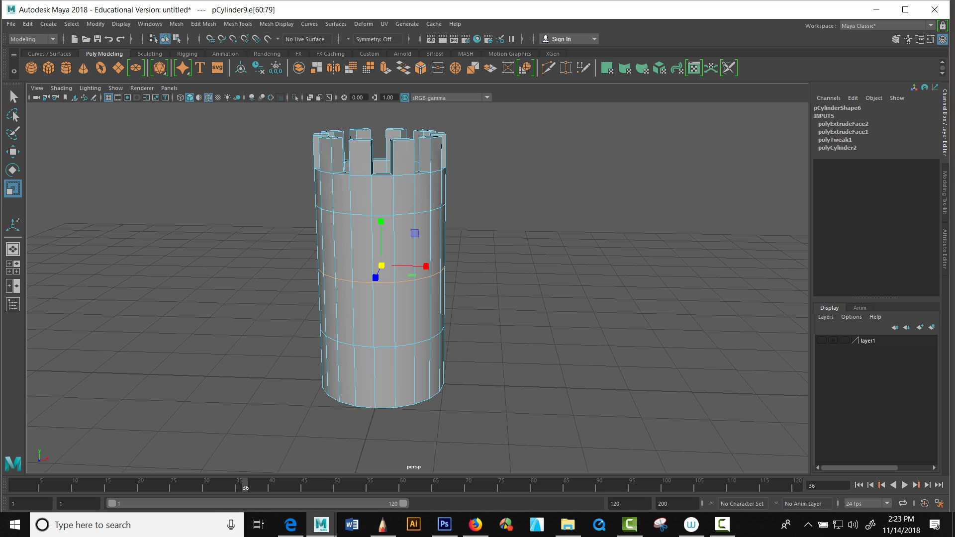
{"action": "left_click_drag", "start_coordinate": [374, 315], "coordinate": [310, 301], "text": "alt"}
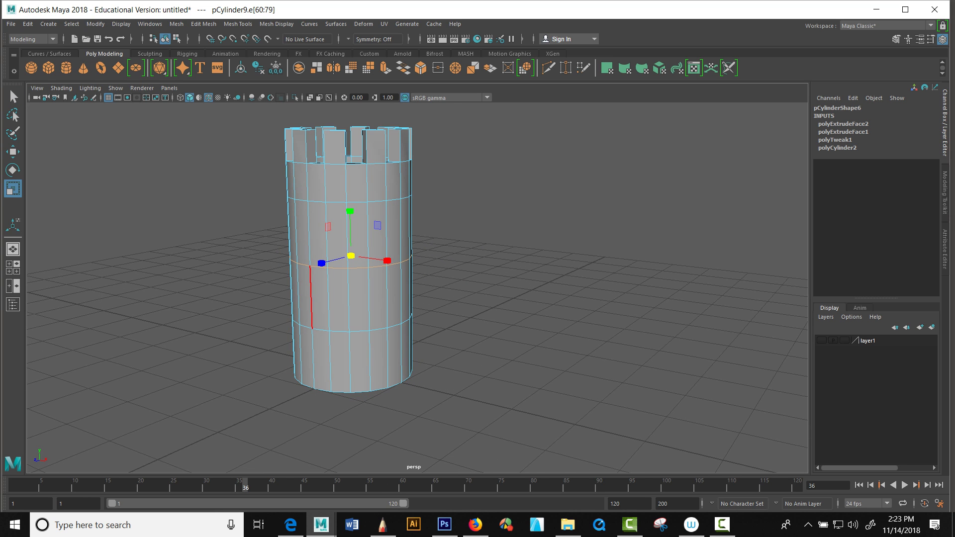
{"action": "left_click_drag", "start_coordinate": [350, 255], "coordinate": [324, 257]}
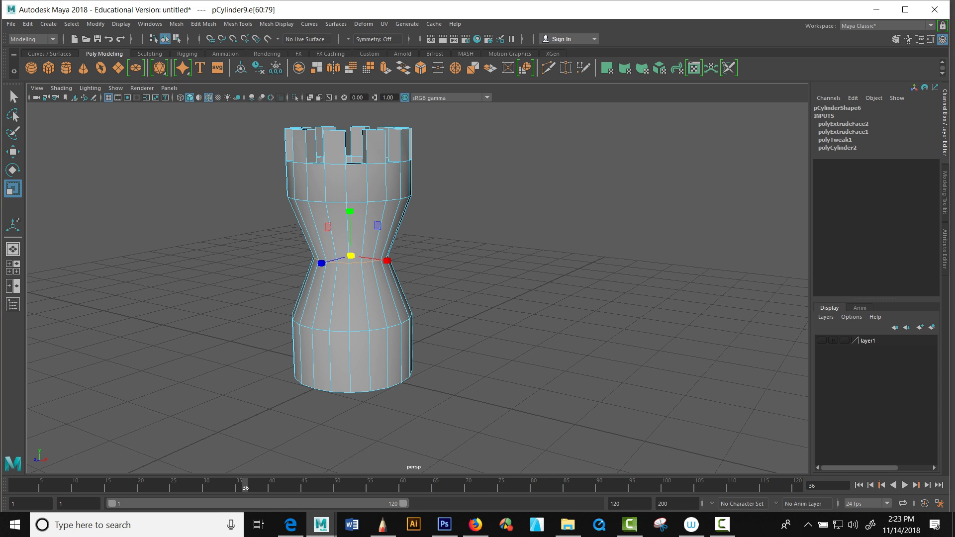
Step: Raise the waist edge loop toward the flared top, and lower the edge loop beneath it close to the base
{"action": "key", "text": "w"}
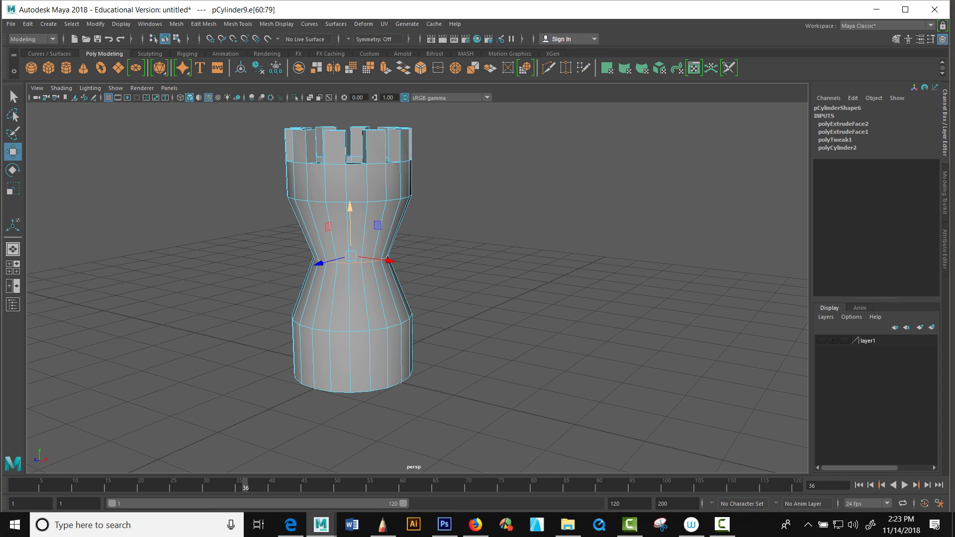
{"action": "mouse_move", "coordinate": [350, 233]}
{"action": "left_mouse_down"}
{"action": "mouse_move", "coordinate": [350, 85]}
{"action": "mouse_move", "coordinate": [350, 235]}
{"action": "left_mouse_up"}
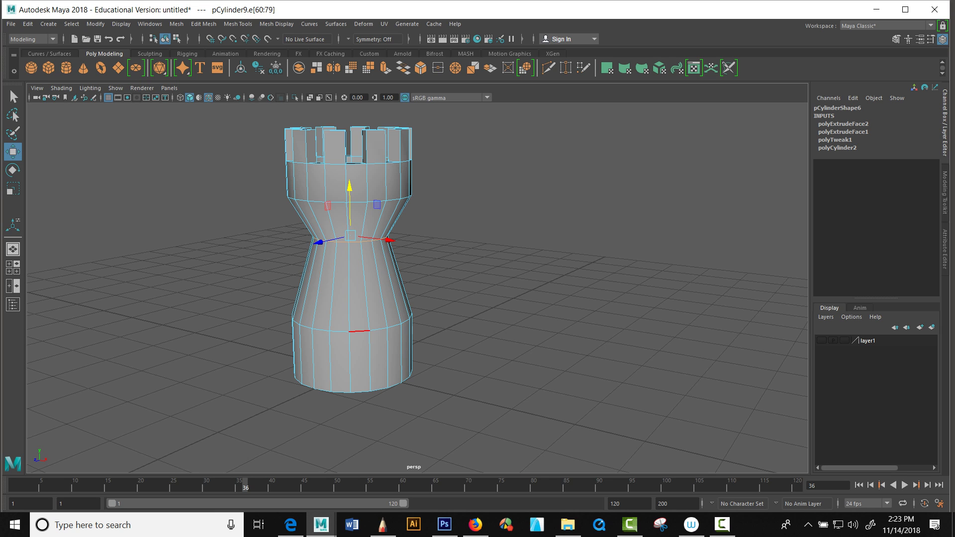
{"action": "double_click", "coordinate": [360, 330]}
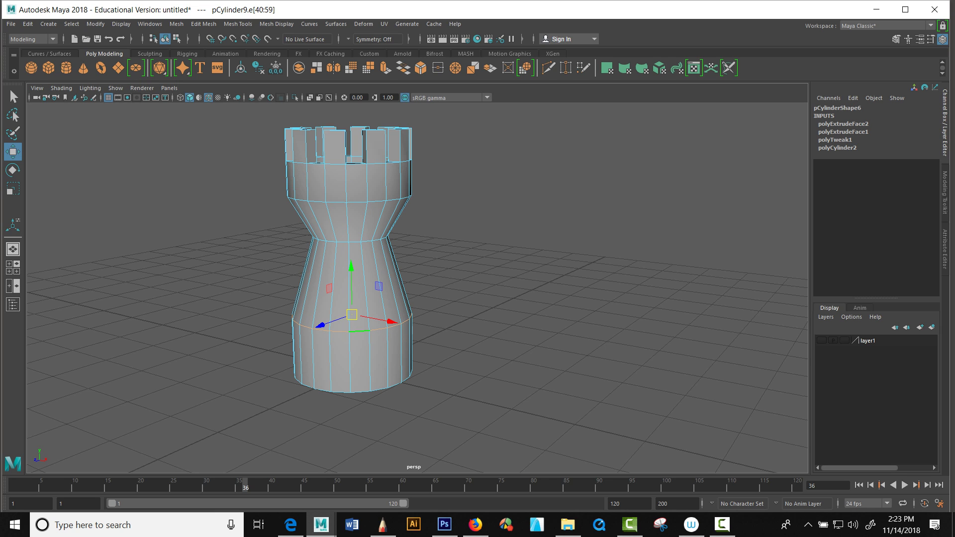
{"action": "left_click_drag", "start_coordinate": [351, 283], "coordinate": [373, 285]}
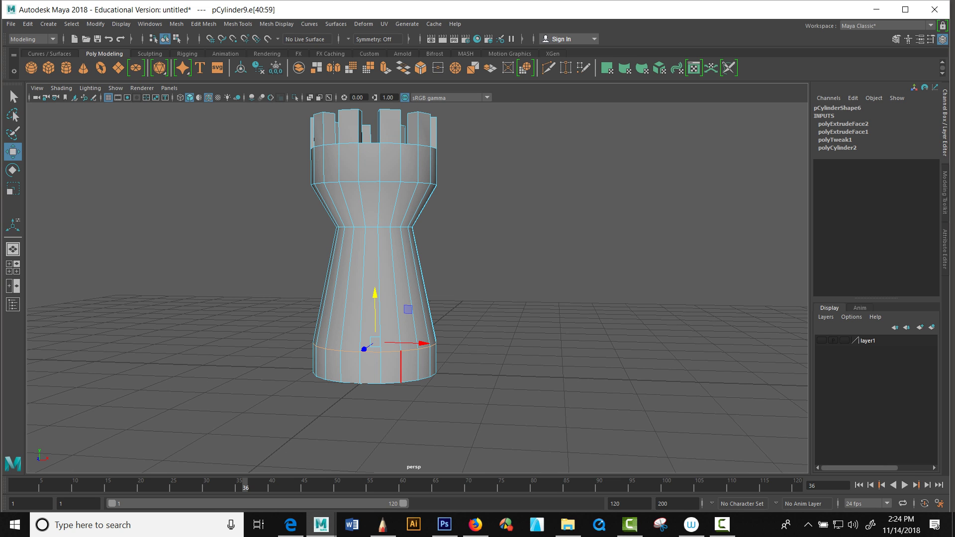
Step: Extrude the bottom ring of faces outward with a Local Translate Z of about 0.199 as a base, and return to object mode
{"action": "right_click_drag", "start_coordinate": [395, 267], "coordinate": [394, 292]}
{"action": "left_click", "coordinate": [390, 367]}
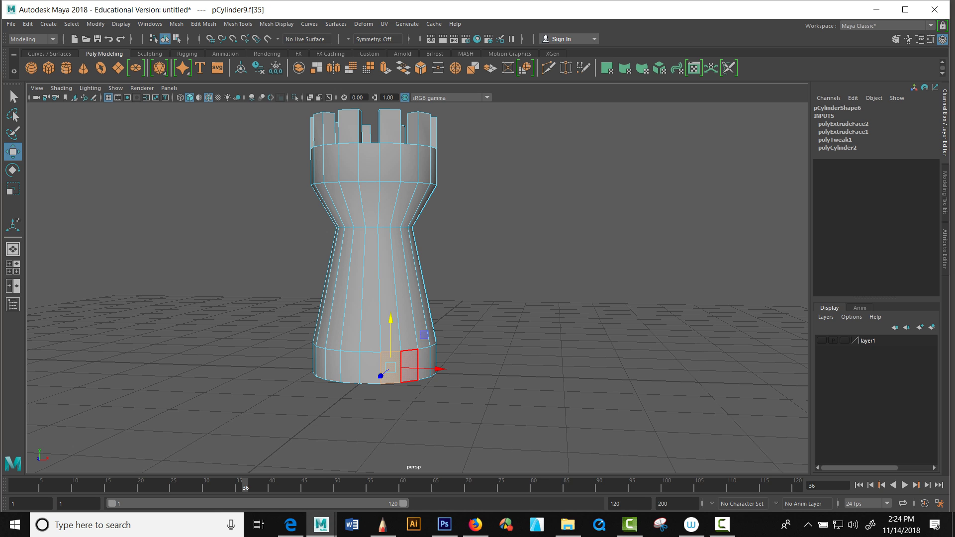
{"action": "double_click", "coordinate": [409, 365], "text": "shift"}
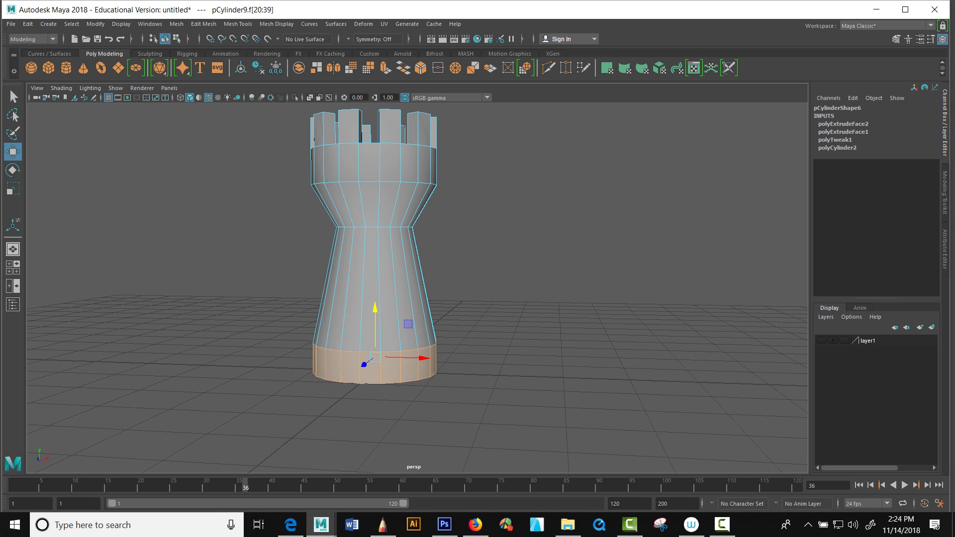
{"action": "left_click_drag", "start_coordinate": [308, 299], "coordinate": [250, 328], "text": "alt"}
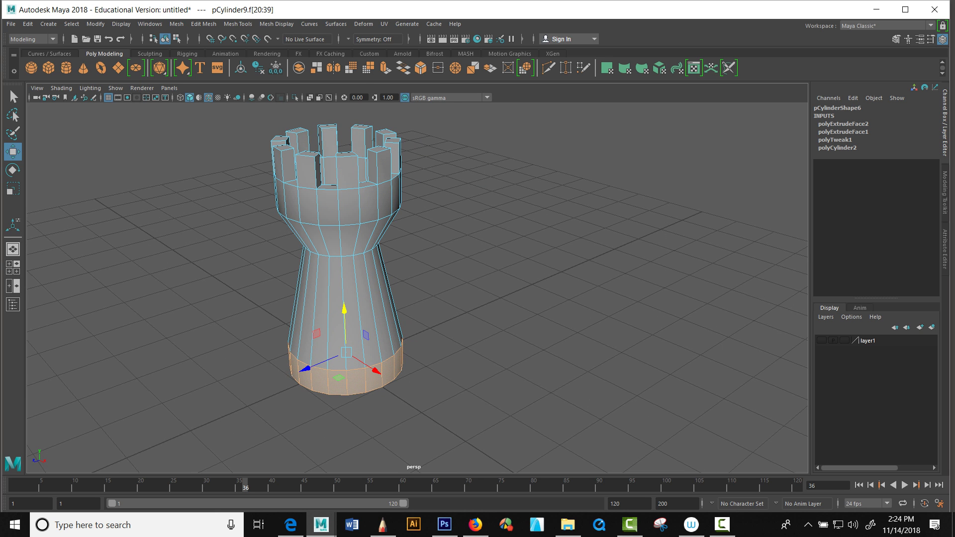
{"action": "left_click", "coordinate": [385, 67]}
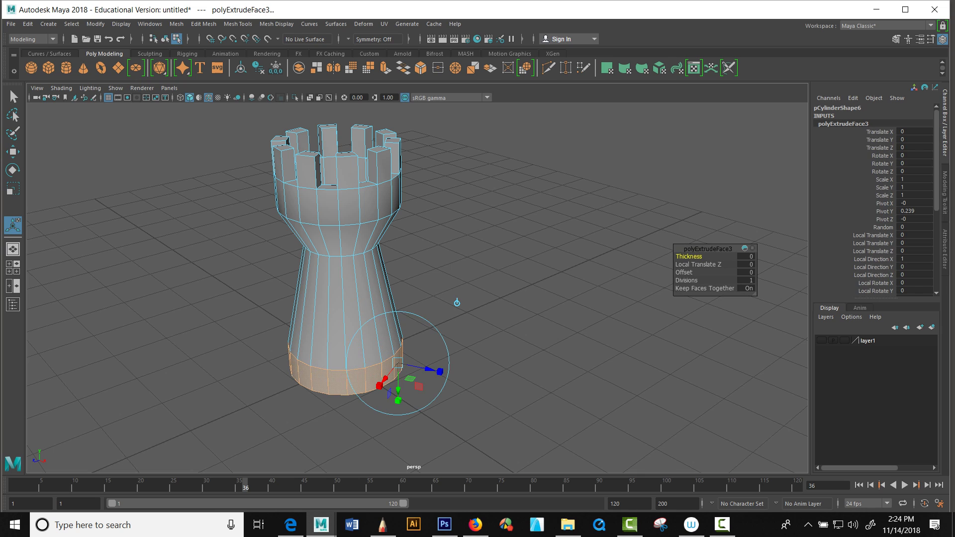
{"action": "middle_click_drag", "start_coordinate": [457, 302], "coordinate": [468, 304]}
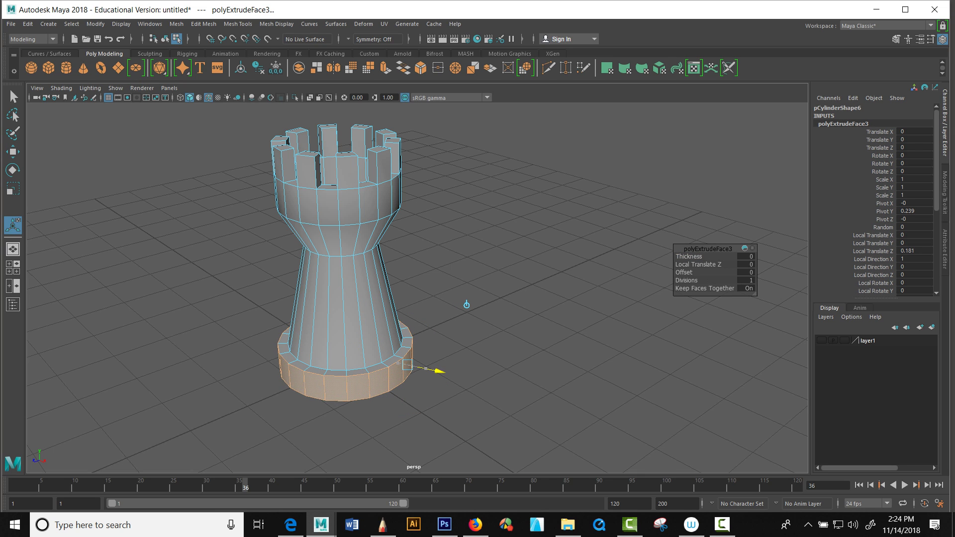
{"action": "left_click_drag", "start_coordinate": [467, 305], "coordinate": [522, 290], "text": "alt"}
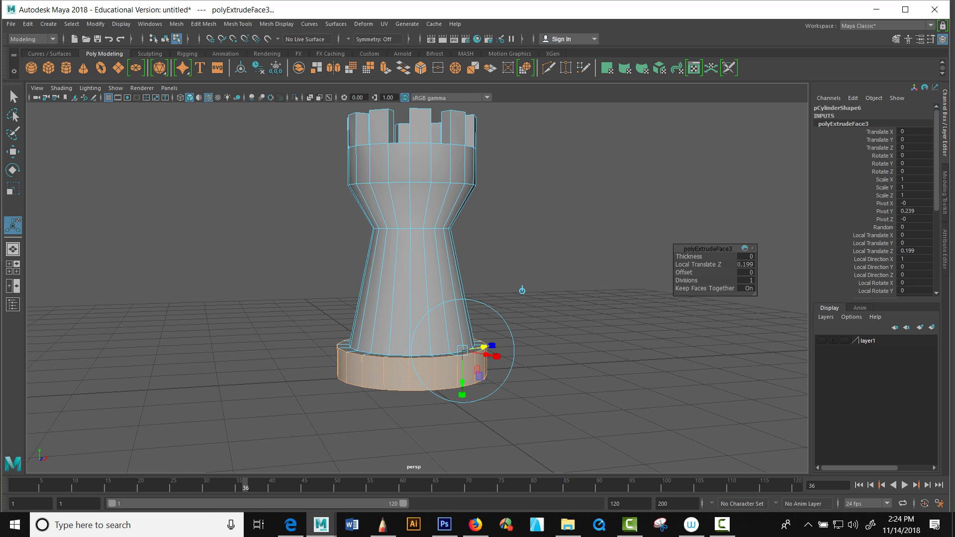
{"action": "right_click", "coordinate": [414, 265]}
{"action": "left_click", "coordinate": [464, 250]}
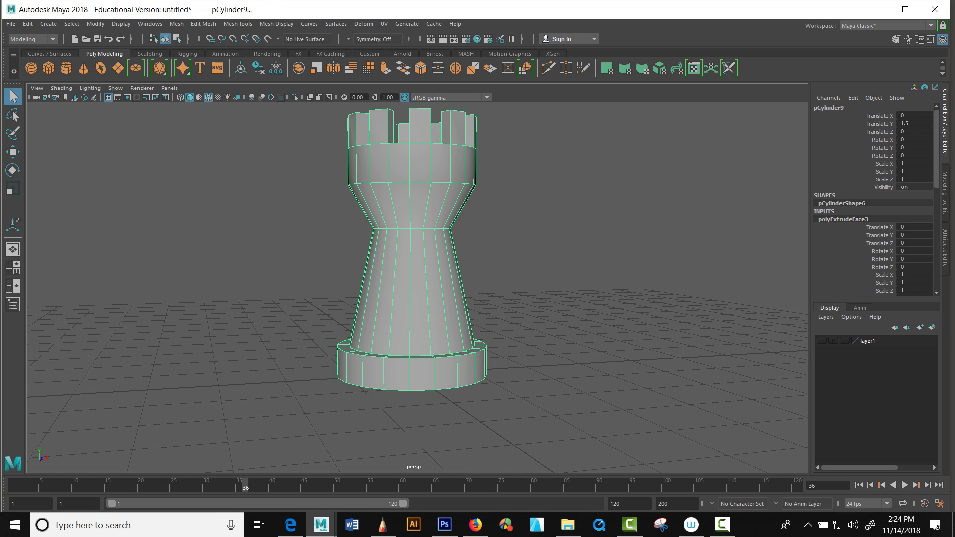
Step: Lengthen the rook's tapered body by raising all vertices from the waist up to the battlements, and return to object mode
{"action": "right_click_drag", "start_coordinate": [463, 251], "coordinate": [438, 248], "text": "alt"}
{"action": "left_click_drag", "start_coordinate": [437, 248], "coordinate": [410, 248], "text": "alt"}
{"action": "scroll", "coordinate": [356, 251], "scroll_direction": "up", "scroll_amount": 2}
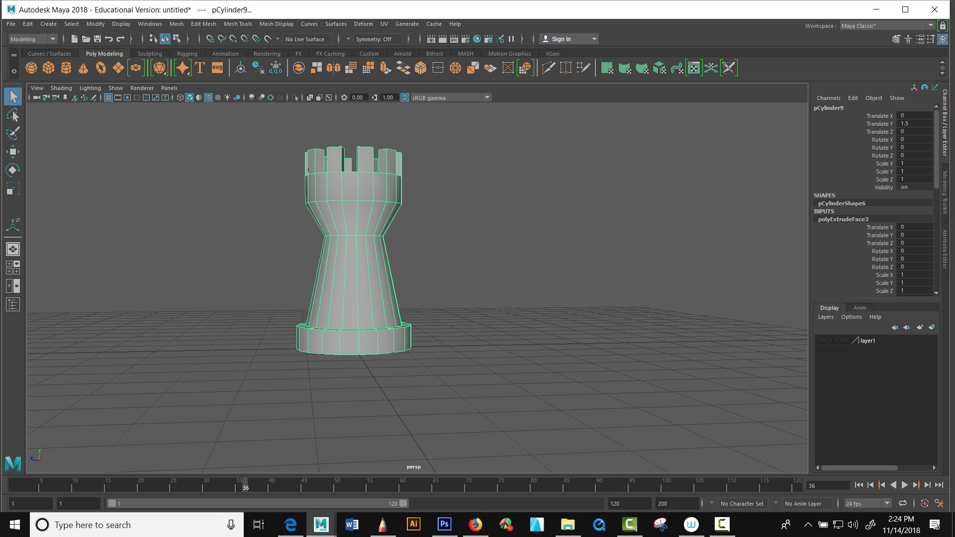
{"action": "right_click", "coordinate": [349, 231]}
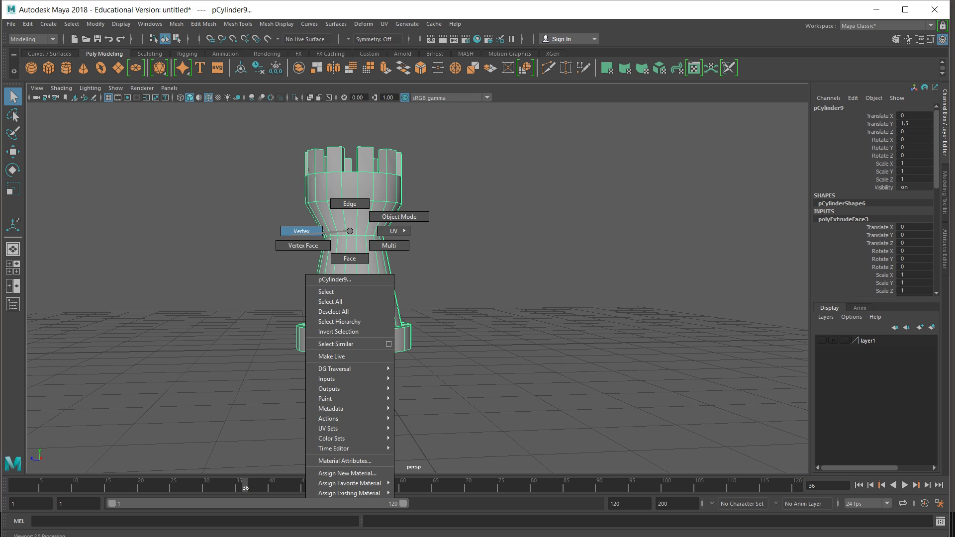
{"action": "left_click", "coordinate": [301, 231]}
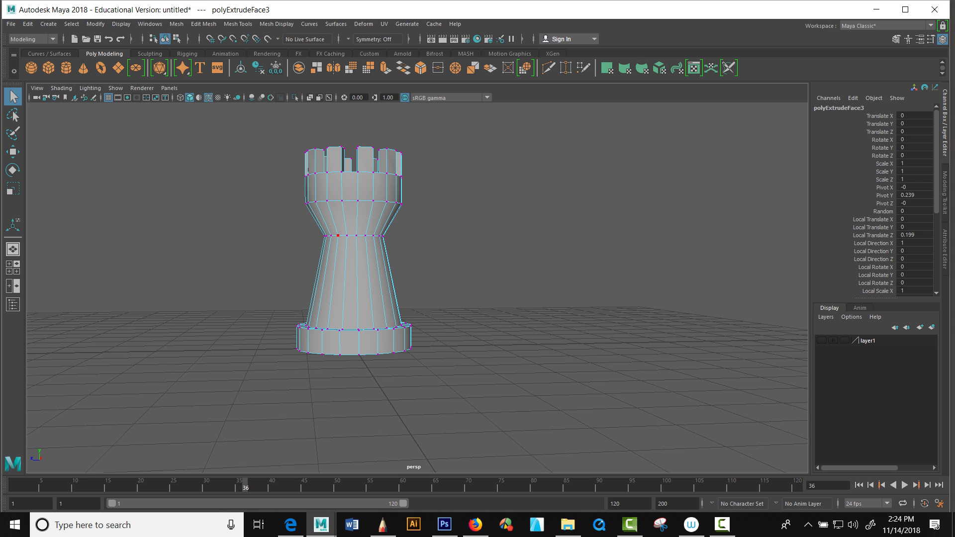
{"action": "left_click_drag", "start_coordinate": [240, 112], "coordinate": [501, 282]}
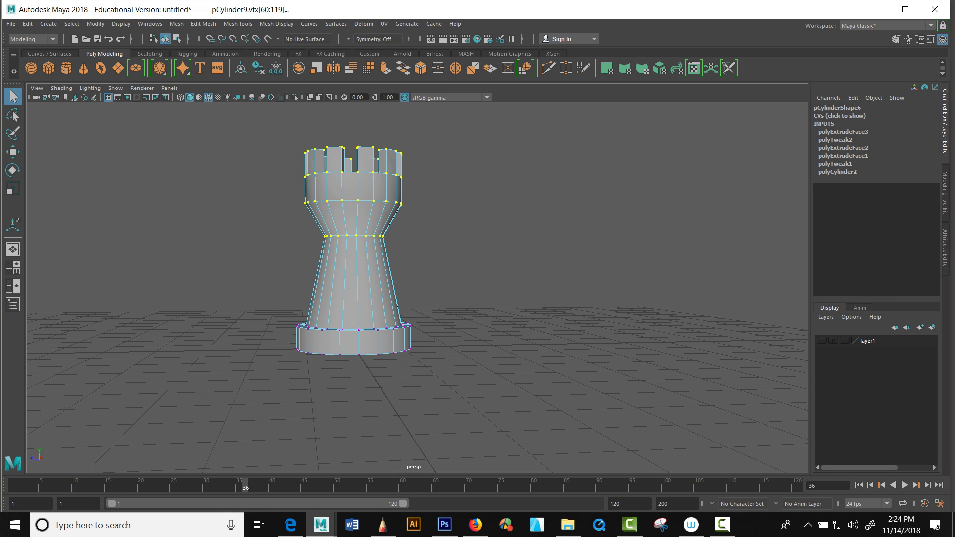
{"action": "left_click_drag", "start_coordinate": [225, 119], "coordinate": [494, 260]}
{"action": "left_click_drag", "start_coordinate": [238, 127], "coordinate": [496, 248]}
{"action": "key", "text": "w"}
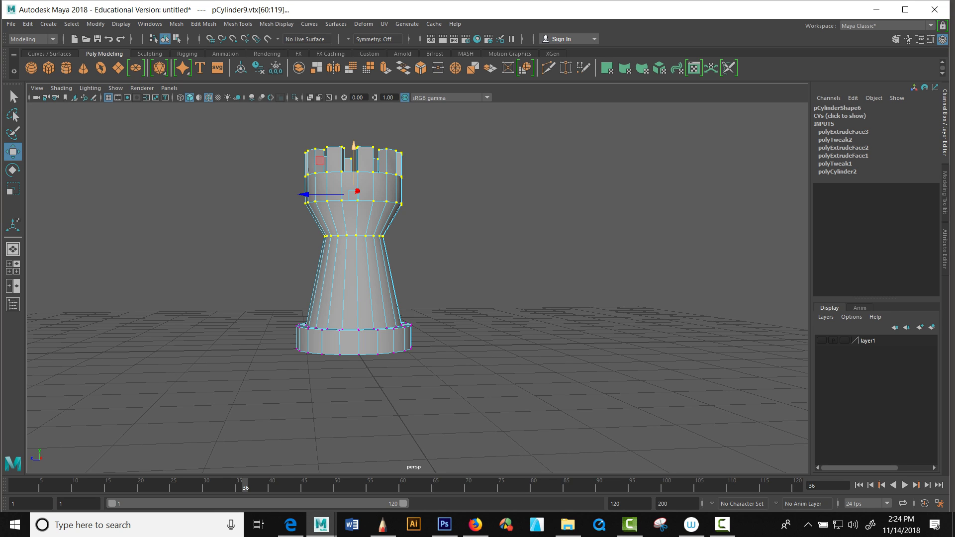
{"action": "left_click_drag", "start_coordinate": [353, 145], "coordinate": [382, 124]}
{"action": "middle_click_drag", "start_coordinate": [383, 123], "coordinate": [440, 177], "text": "alt"}
{"action": "left_click_drag", "start_coordinate": [440, 177], "coordinate": [418, 169], "text": "alt"}
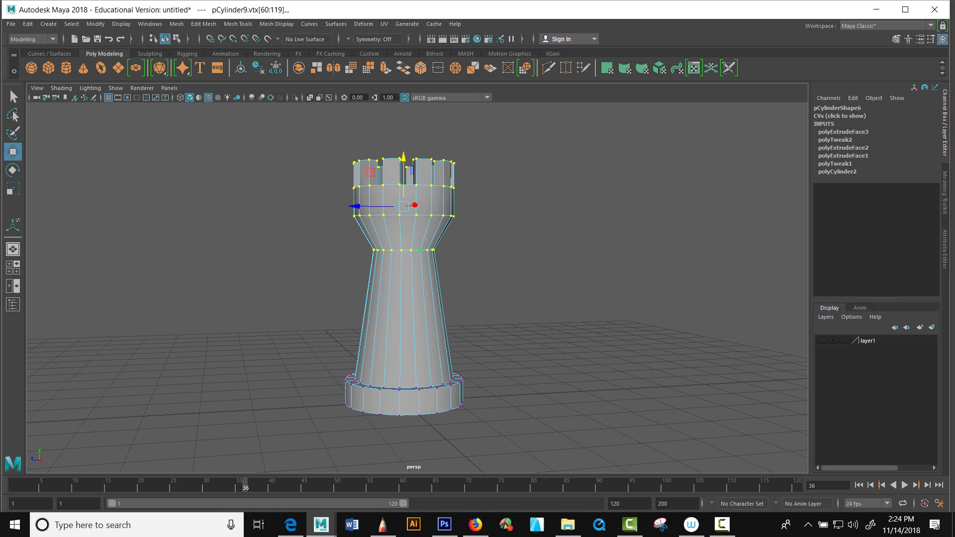
{"action": "right_click_drag", "start_coordinate": [413, 208], "coordinate": [480, 195]}
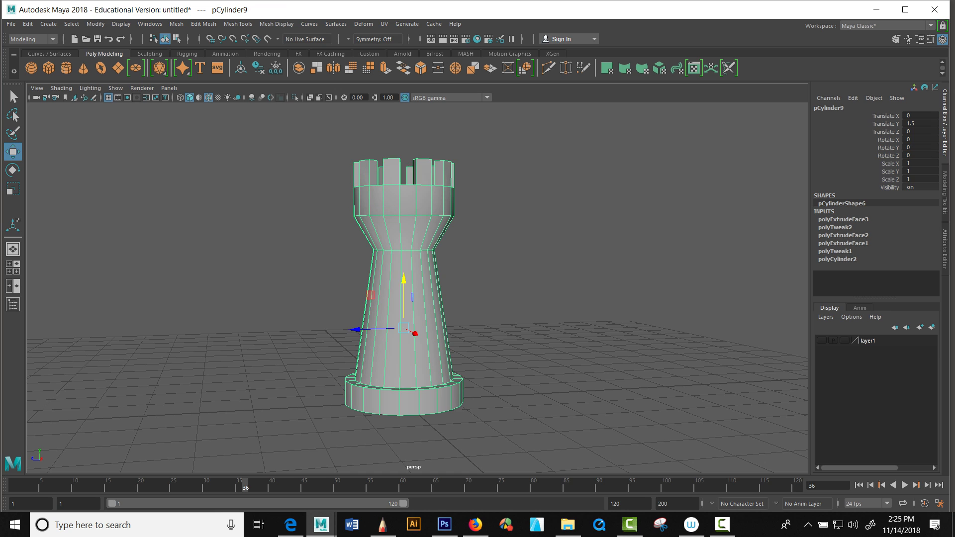
Step: Lower the upper outer edge loop of the base so its top slopes outward, and return to object mode
{"action": "left_click_drag", "start_coordinate": [440, 189], "coordinate": [472, 215], "text": "alt"}
{"action": "right_click_drag", "start_coordinate": [472, 215], "coordinate": [497, 219], "text": "alt"}
{"action": "middle_click_drag", "start_coordinate": [468, 239], "coordinate": [469, 161], "text": "alt"}
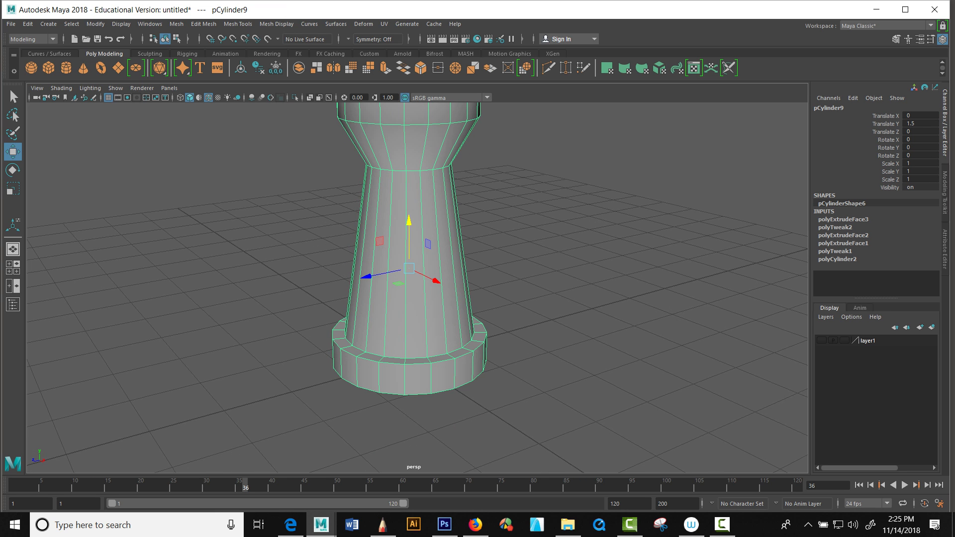
{"action": "right_click_drag", "start_coordinate": [428, 265], "coordinate": [428, 238]}
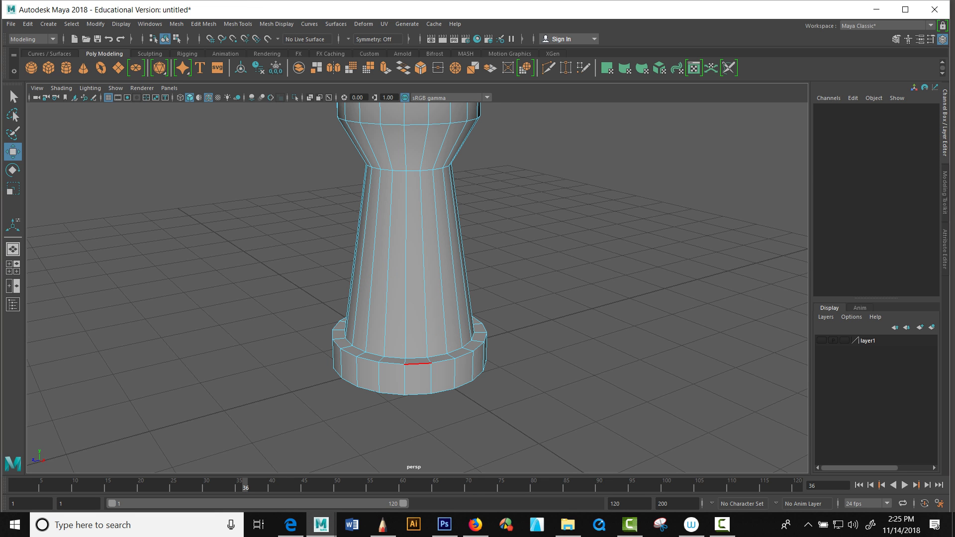
{"action": "left_click", "coordinate": [416, 364]}
{"action": "left_click_drag", "start_coordinate": [409, 285], "coordinate": [366, 291]}
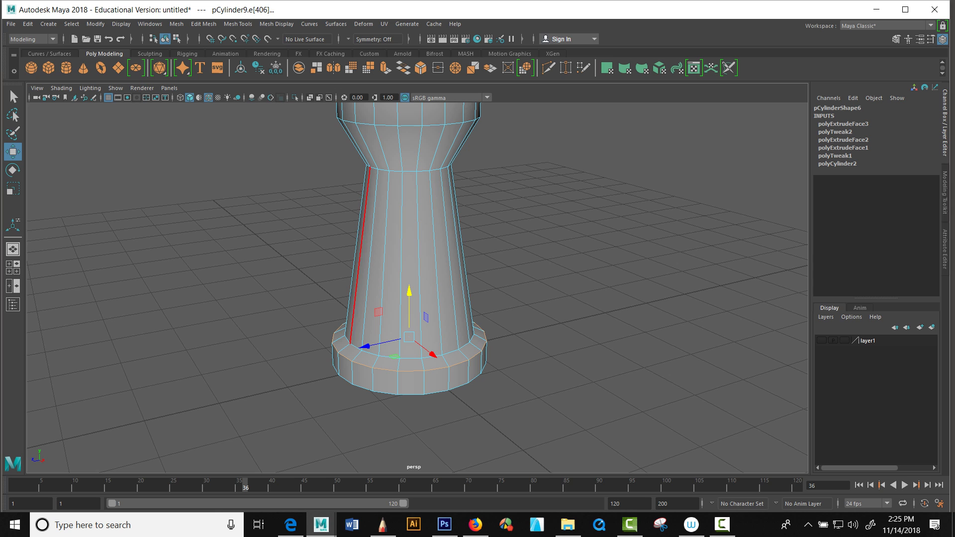
{"action": "scroll", "coordinate": [402, 284], "scroll_direction": "up", "scroll_amount": 3}
{"action": "scroll", "coordinate": [387, 273], "scroll_direction": "down", "scroll_amount": 5}
{"action": "left_click_drag", "start_coordinate": [382, 214], "coordinate": [343, 186], "text": "alt"}
{"action": "right_click_drag", "start_coordinate": [417, 189], "coordinate": [465, 171]}
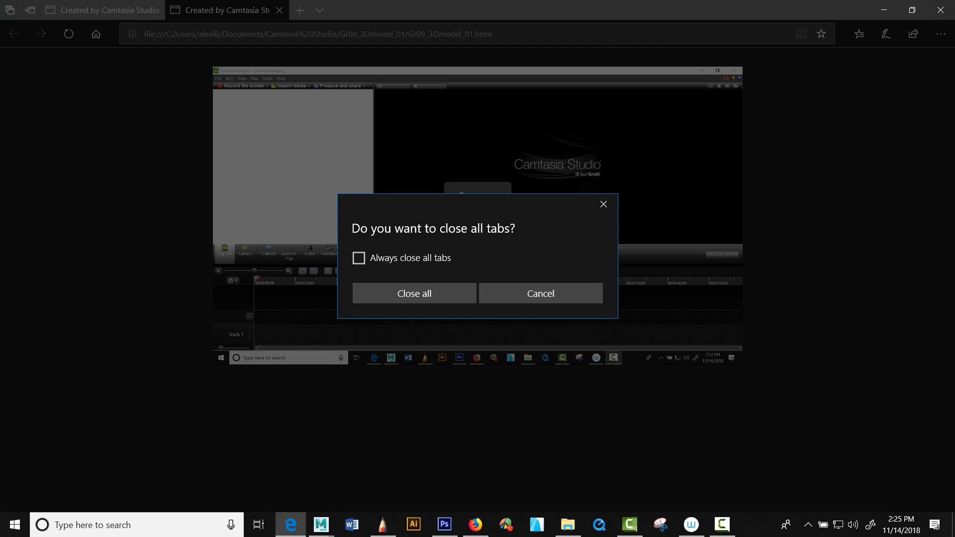
Step: Close all Edge tabs, and check the chess pieces image results in Firefox as a reference before returning to Maya
{"action": "left_click", "coordinate": [415, 293]}
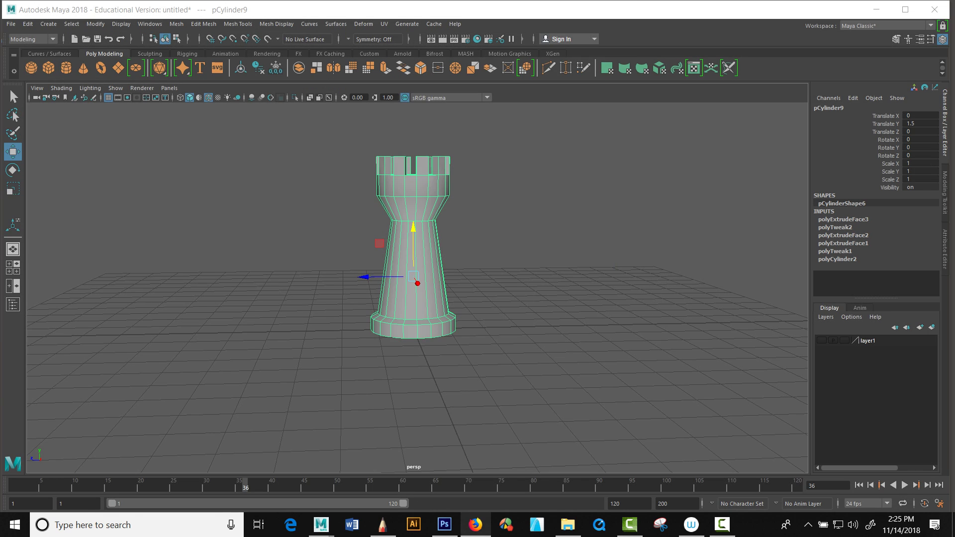
{"action": "left_click", "coordinate": [475, 524]}
{"action": "left_click", "coordinate": [768, 10]}
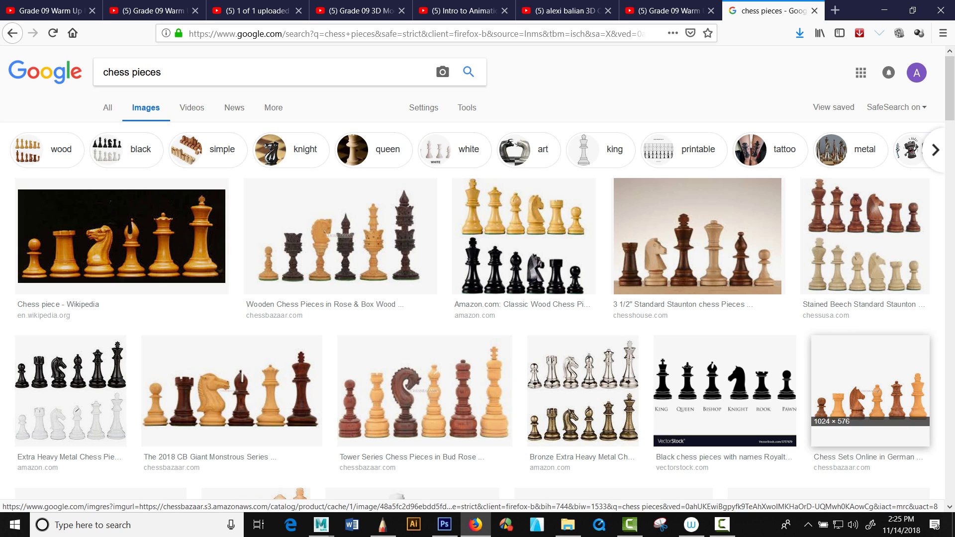
{"action": "left_click", "coordinate": [835, 10]}
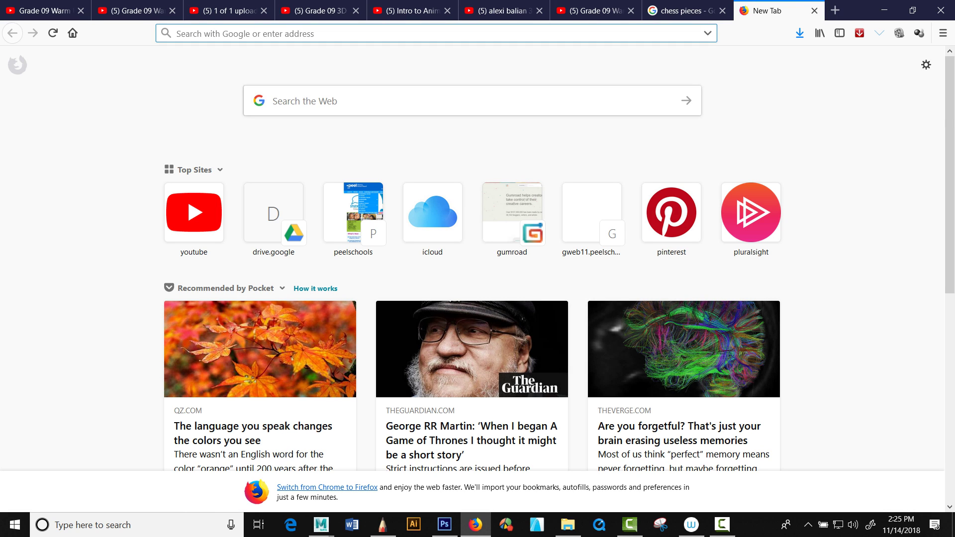
{"action": "left_click", "coordinate": [884, 11]}
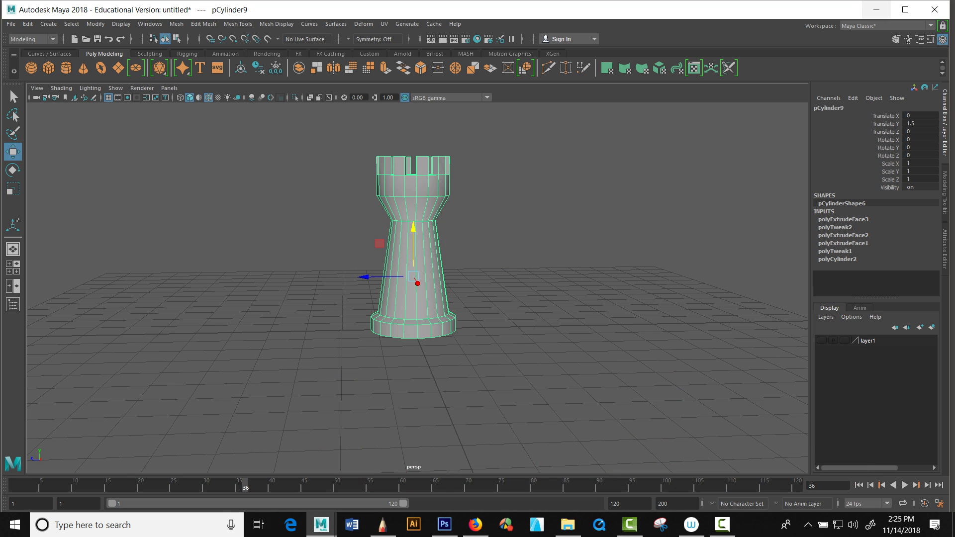
Step: Inspect the whole rook from several angles and examine the polyExtrudeFace3 settings of its base extrusion
{"action": "scroll", "coordinate": [412, 277], "scroll_direction": "down", "scroll_amount": 4}
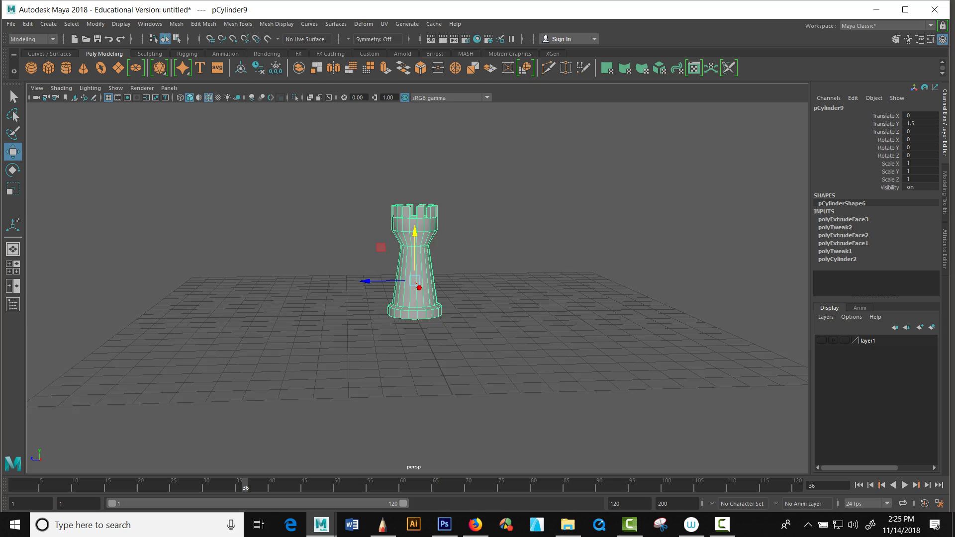
{"action": "scroll", "coordinate": [412, 277], "scroll_direction": "up", "scroll_amount": 6}
{"action": "left_click_drag", "start_coordinate": [413, 277], "coordinate": [467, 316], "text": "alt"}
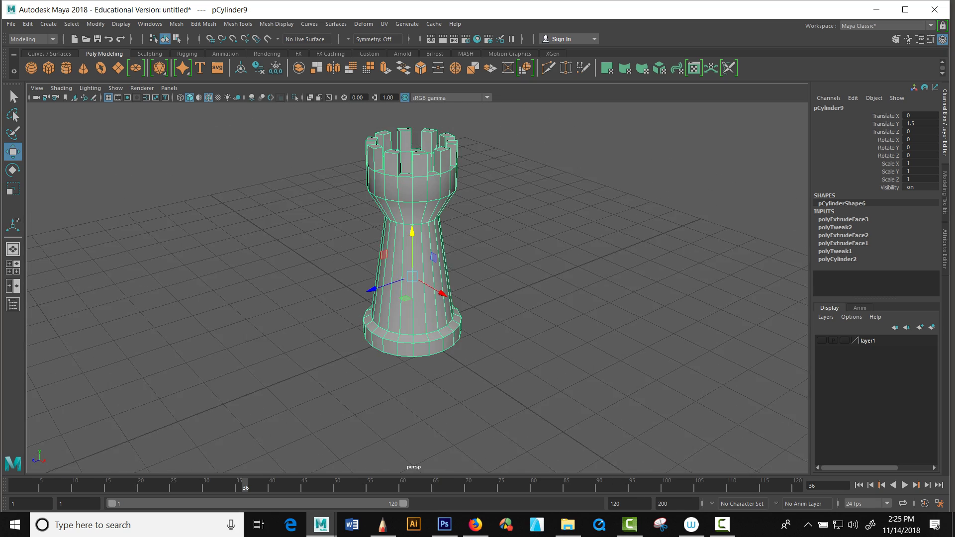
{"action": "middle_click_drag", "start_coordinate": [468, 316], "coordinate": [492, 379], "text": "alt"}
{"action": "scroll", "coordinate": [491, 379], "scroll_direction": "up", "scroll_amount": 1}
{"action": "left_click_drag", "start_coordinate": [491, 379], "coordinate": [431, 395], "text": "alt"}
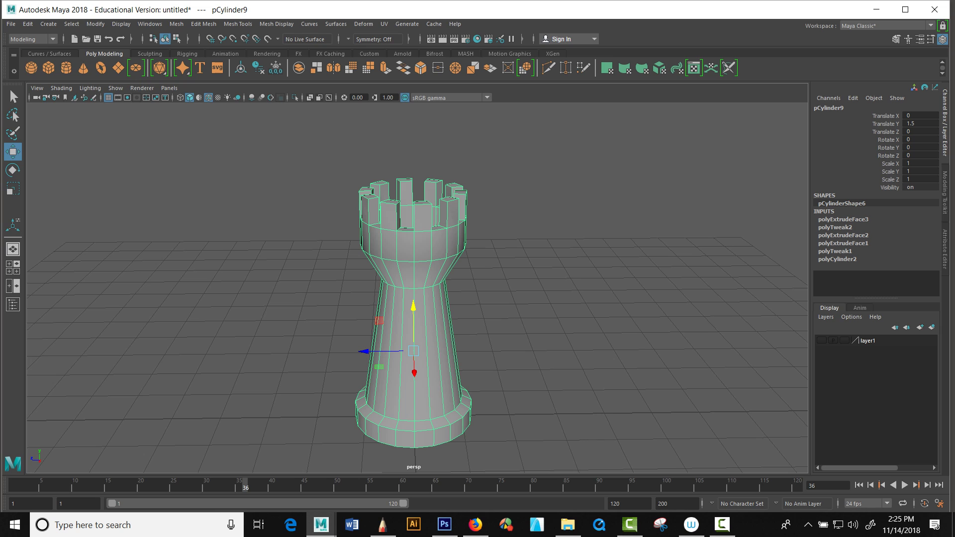
{"action": "left_click", "coordinate": [843, 219]}
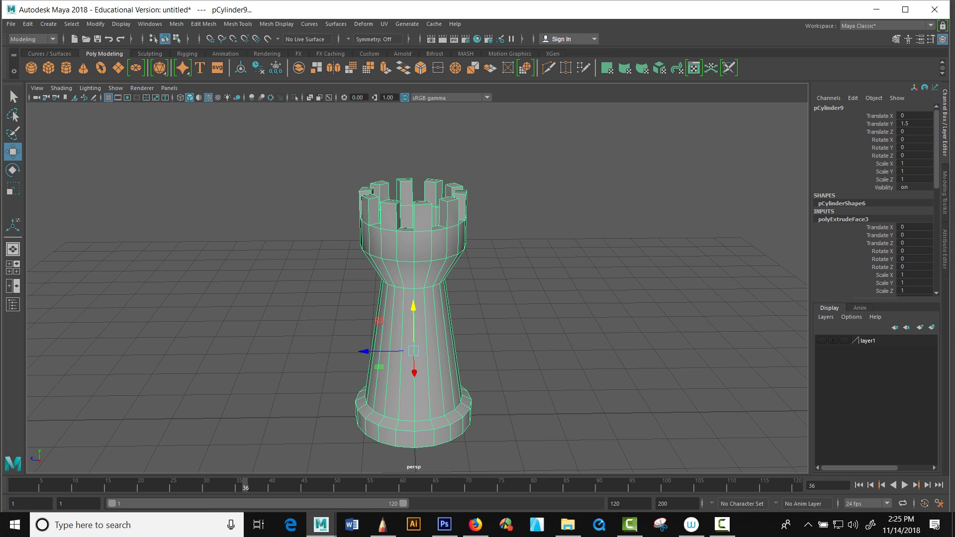
{"action": "scroll", "coordinate": [876, 199], "scroll_direction": "down", "scroll_amount": 5}
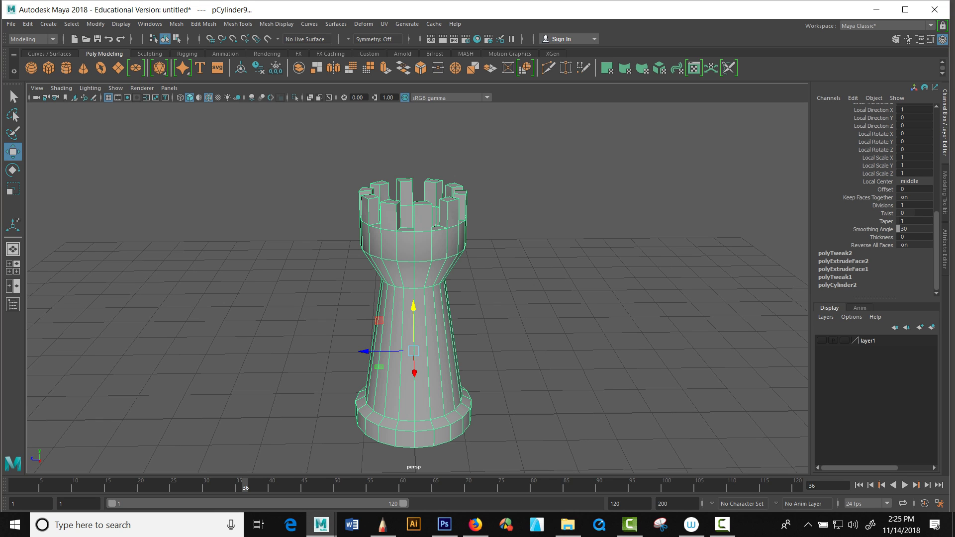
Step: Delete the rook's construction history and center its pivot
{"action": "scroll", "coordinate": [875, 199], "scroll_direction": "up", "scroll_amount": 5}
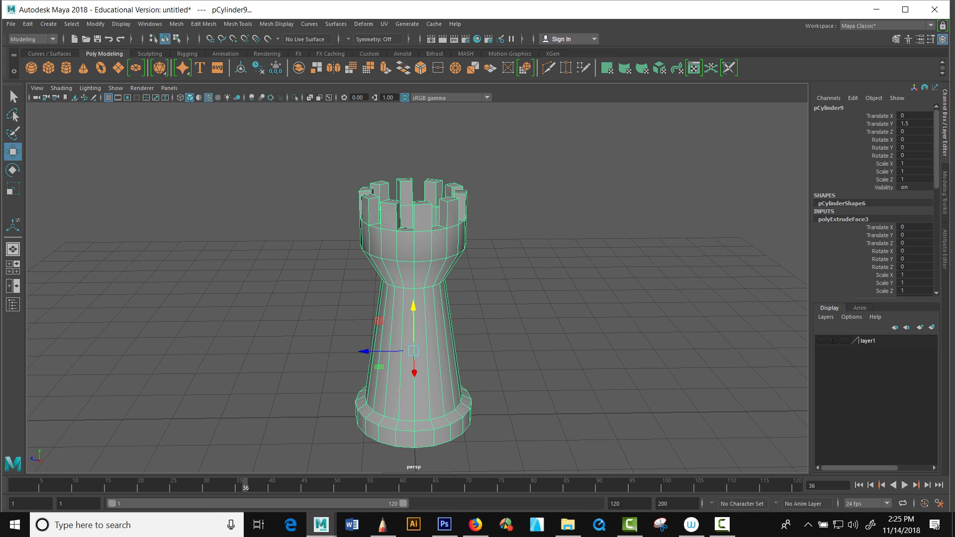
{"action": "left_click", "coordinate": [258, 68]}
{"action": "left_click", "coordinate": [240, 68]}
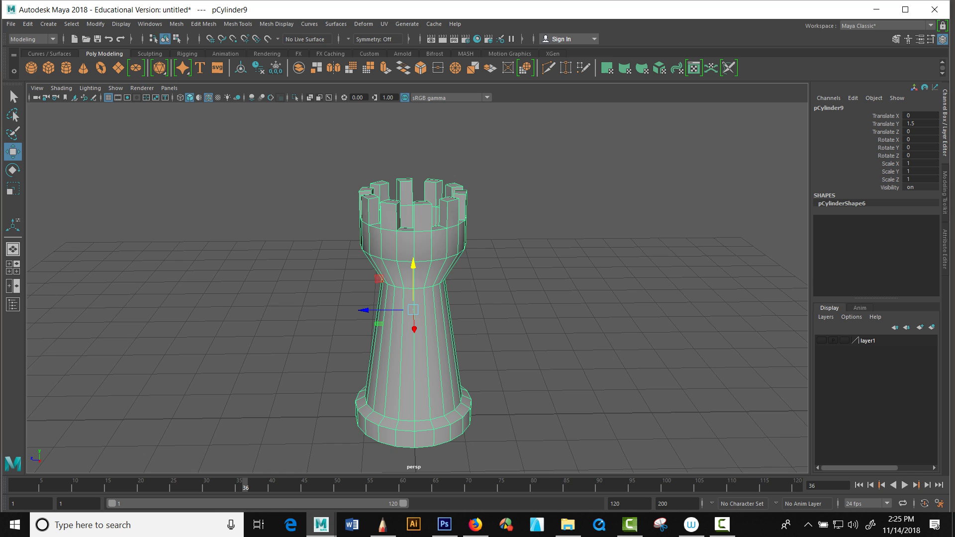
{"action": "left_click_drag", "start_coordinate": [413, 308], "coordinate": [473, 279], "text": "alt"}
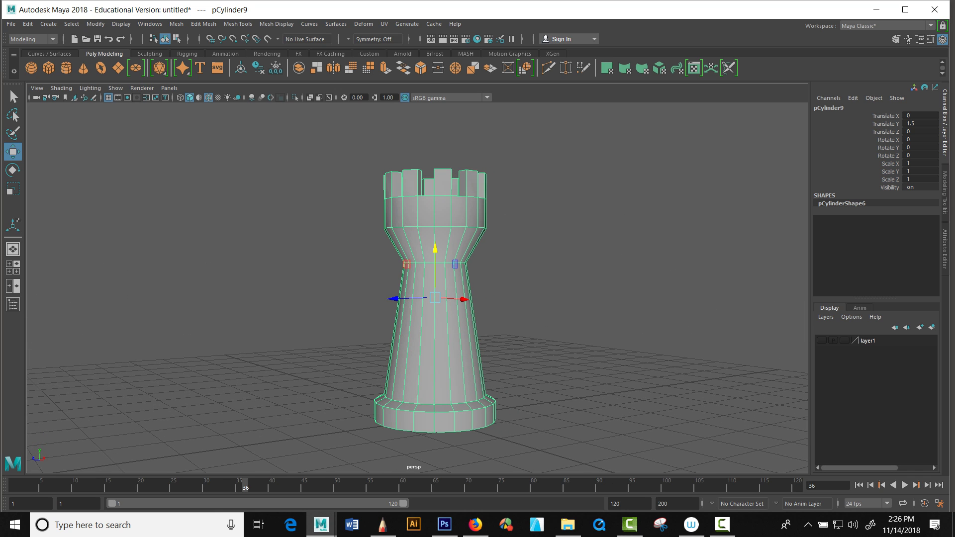
Step: Insert two closely spaced edge loops around the tapered body just below the waist
{"action": "scroll", "coordinate": [441, 299], "scroll_direction": "up", "scroll_amount": 3}
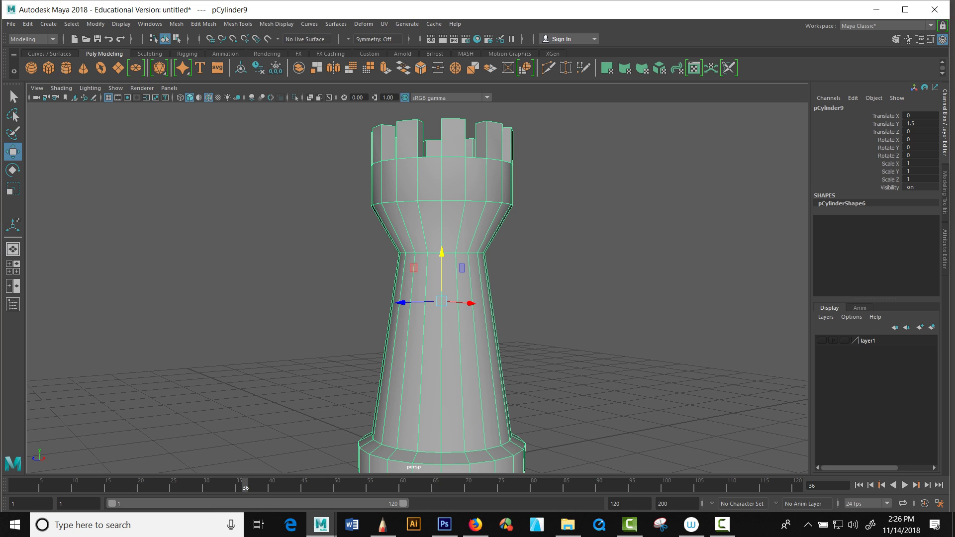
{"action": "left_click", "coordinate": [238, 24]}
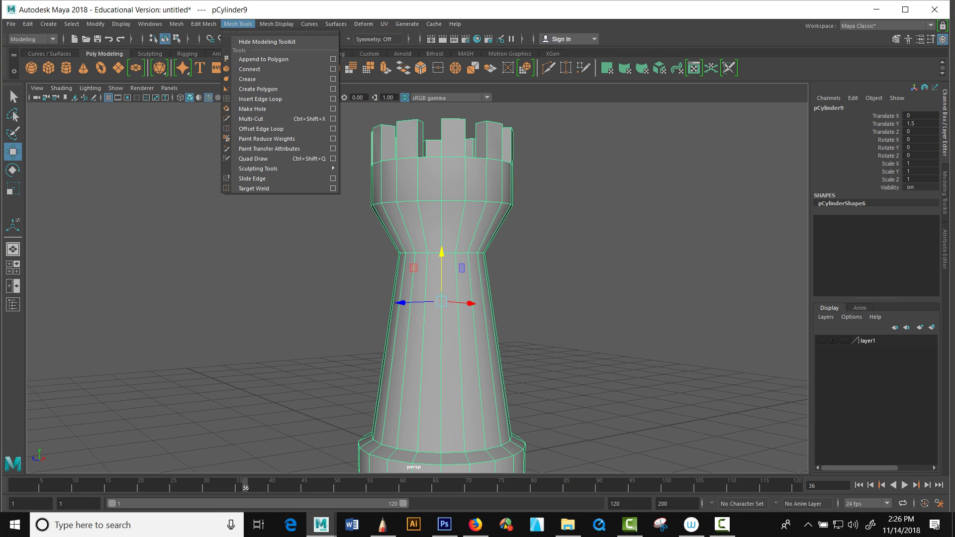
{"action": "left_click", "coordinate": [260, 99]}
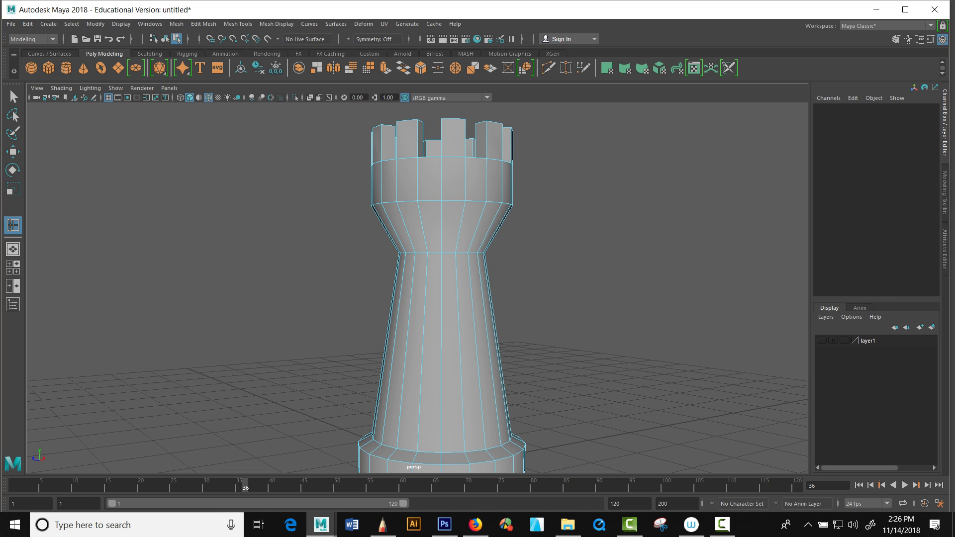
{"action": "left_click_drag", "start_coordinate": [441, 314], "coordinate": [441, 343]}
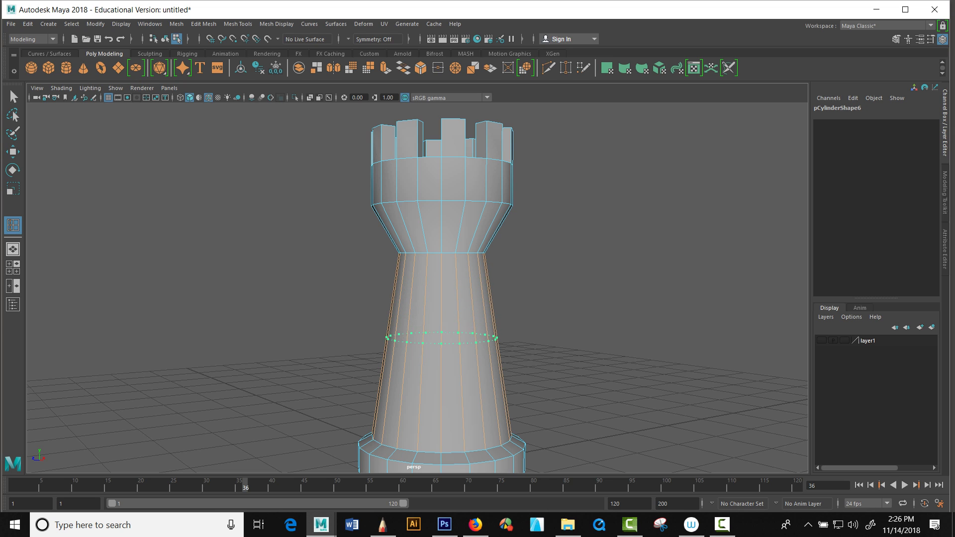
{"action": "left_click_drag", "start_coordinate": [501, 375], "coordinate": [493, 315]}
{"action": "left_click_drag", "start_coordinate": [396, 277], "coordinate": [398, 264]}
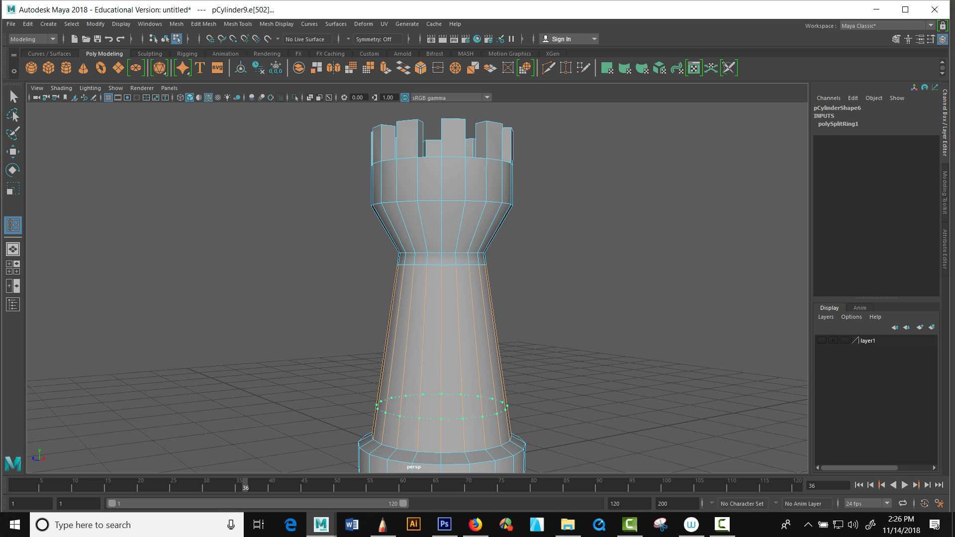
{"action": "left_click", "coordinate": [487, 282]}
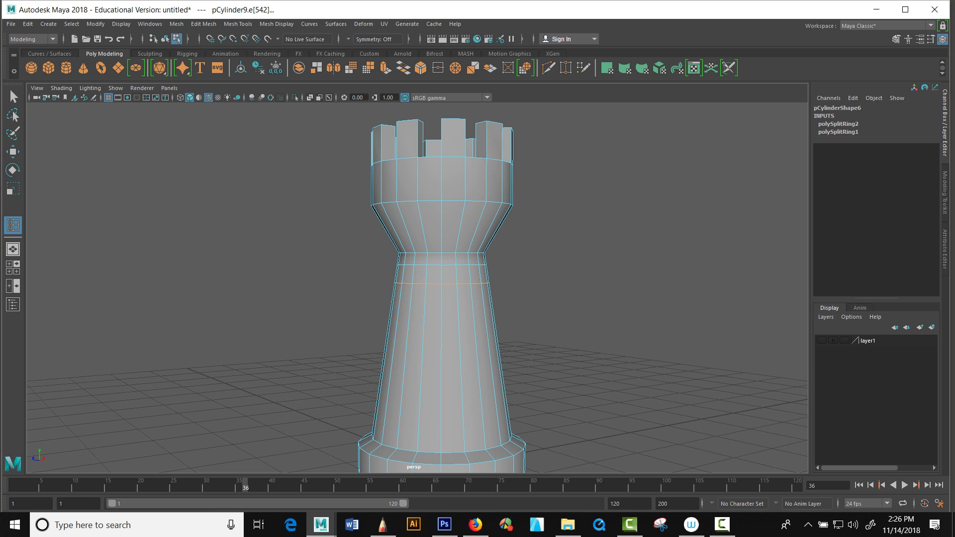
{"action": "key", "text": "w"}
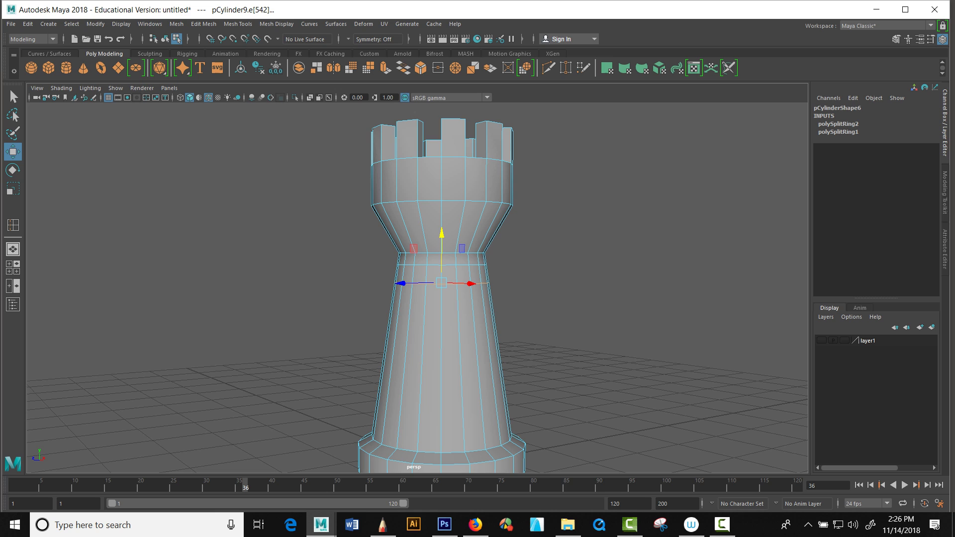
Step: Select the full ring of faces between the two new edge loops below the waist
{"action": "left_click_drag", "start_coordinate": [477, 288], "coordinate": [401, 304], "text": "alt"}
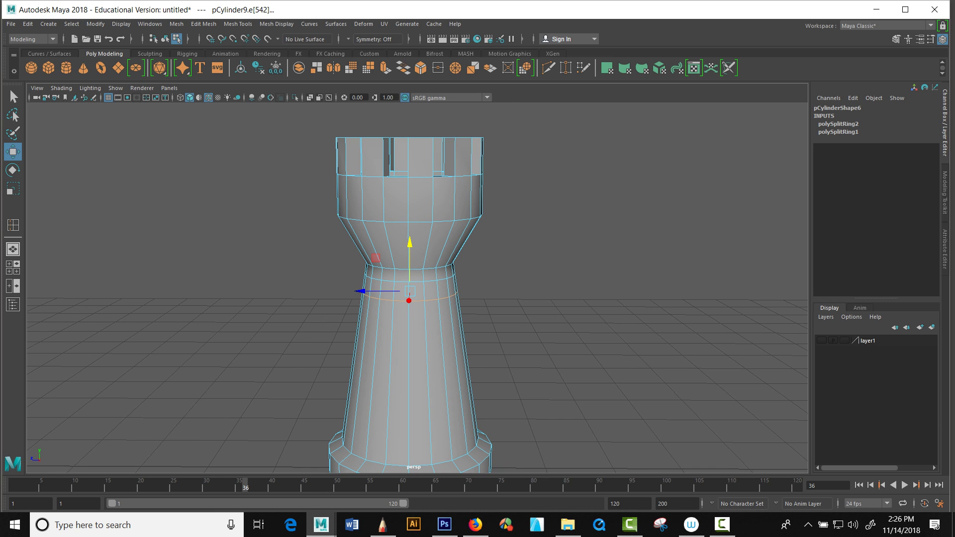
{"action": "right_click_drag", "start_coordinate": [438, 269], "coordinate": [431, 291]}
{"action": "left_click", "coordinate": [431, 291]}
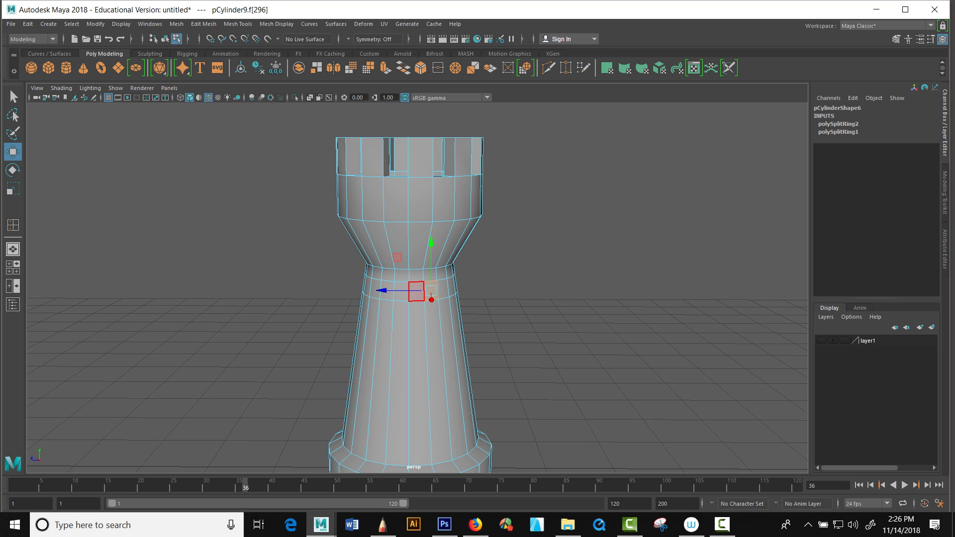
{"action": "double_click", "coordinate": [416, 291], "text": "shift"}
{"action": "left_click_drag", "start_coordinate": [418, 291], "coordinate": [517, 305], "text": "alt"}
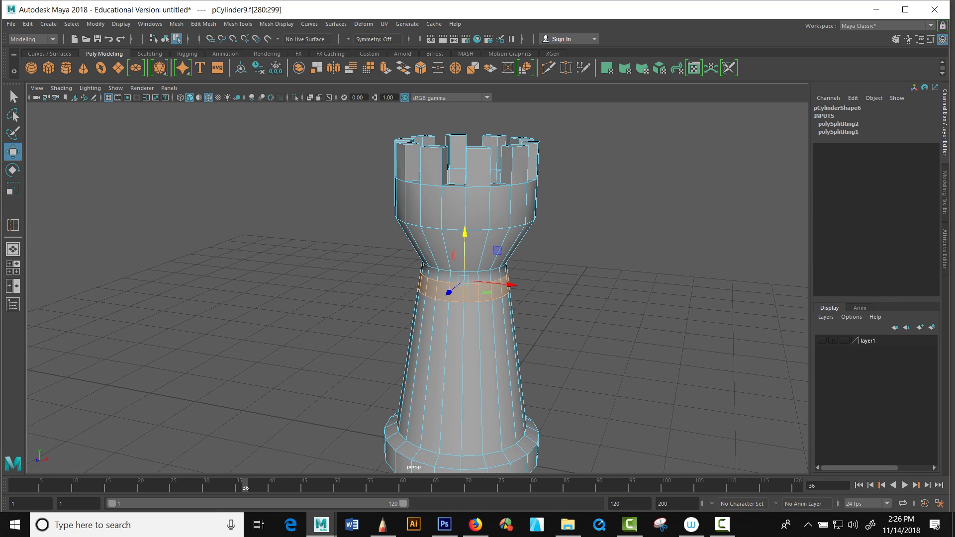
{"action": "key", "text": "ctrl+e"}
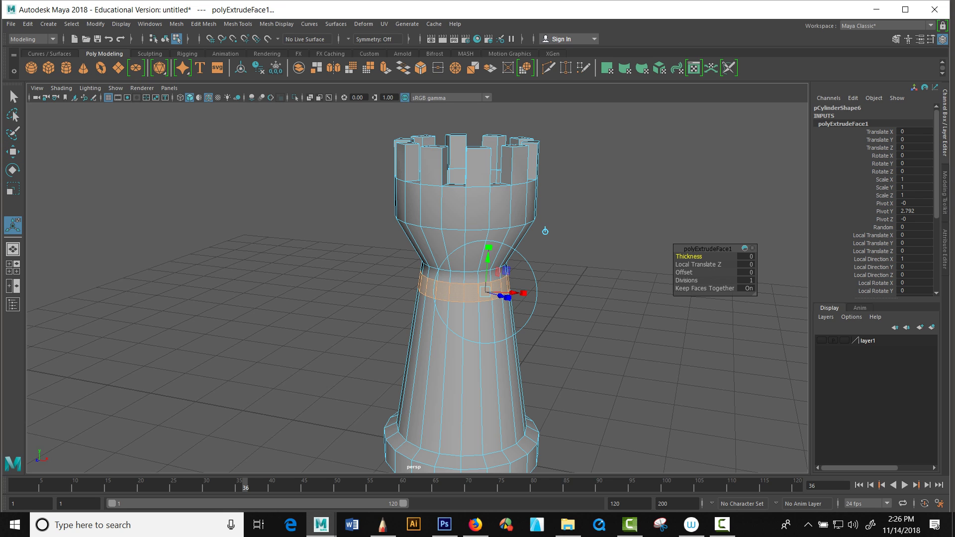
{"action": "left_click_drag", "start_coordinate": [545, 231], "coordinate": [403, 221], "text": "alt"}
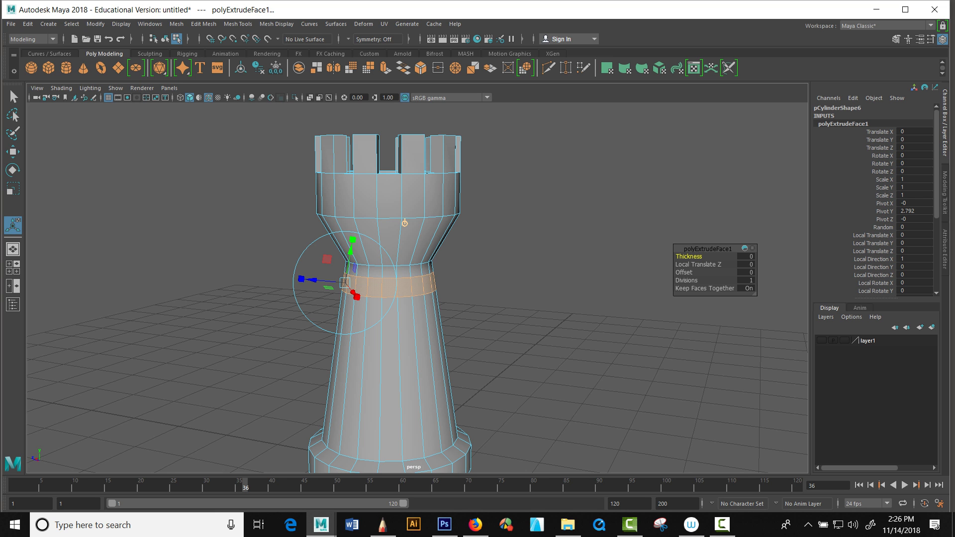
{"action": "left_click", "coordinate": [404, 223]}
{"action": "left_click_drag", "start_coordinate": [405, 224], "coordinate": [525, 241], "text": "alt"}
{"action": "left_click_drag", "start_coordinate": [437, 294], "coordinate": [426, 299]}
{"action": "key", "text": "ctrl+z"}
{"action": "key", "text": "ctrl+z"}
{"action": "key", "text": "ctrl+z"}
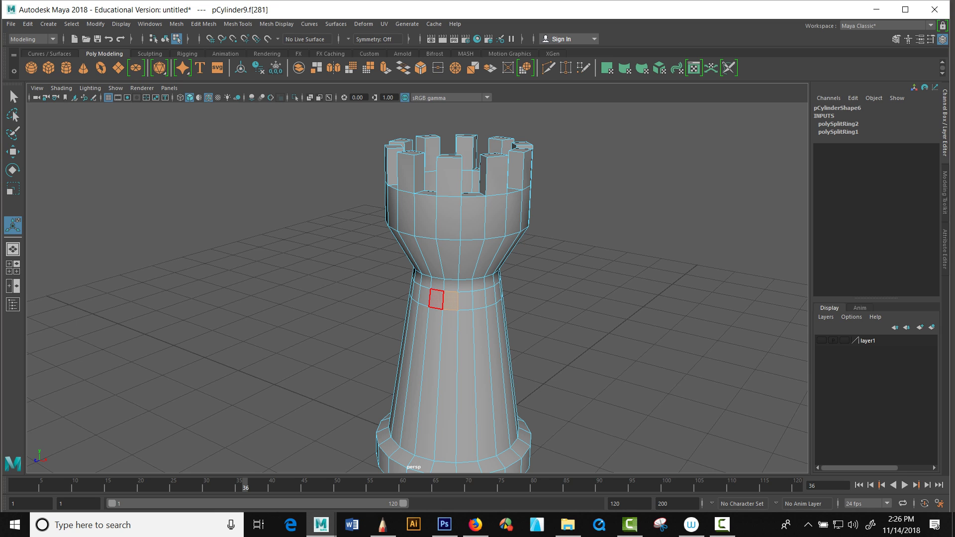
Step: Select the ring of faces below the waist again and extrude it outward as a collar with Local Translate Z 0.159
{"action": "double_click", "coordinate": [450, 300]}
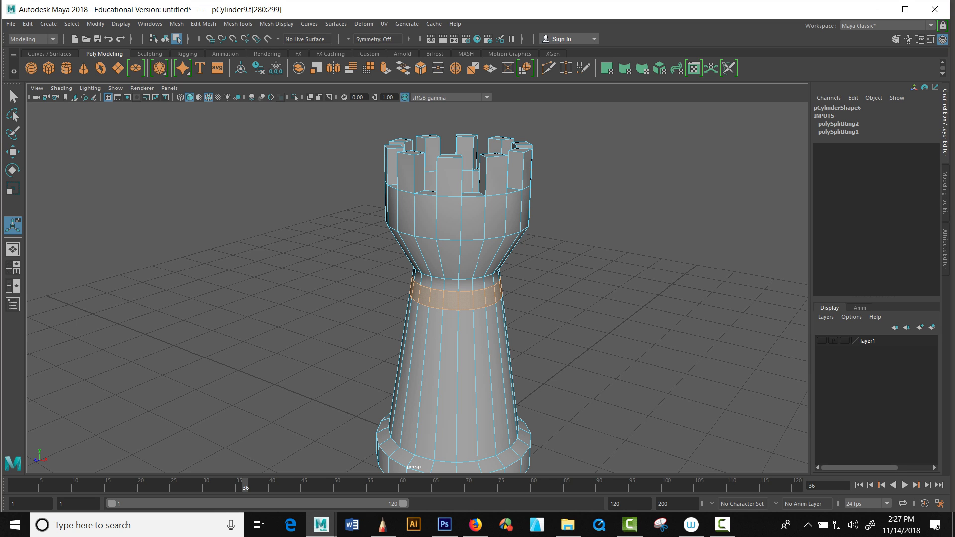
{"action": "left_click", "coordinate": [385, 68]}
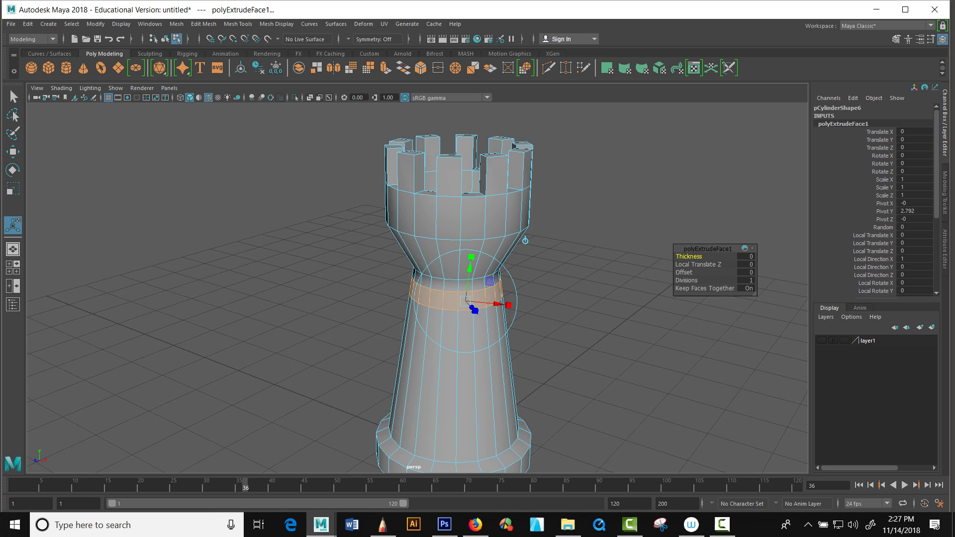
{"action": "left_click_drag", "start_coordinate": [466, 358], "coordinate": [374, 343], "text": "alt"}
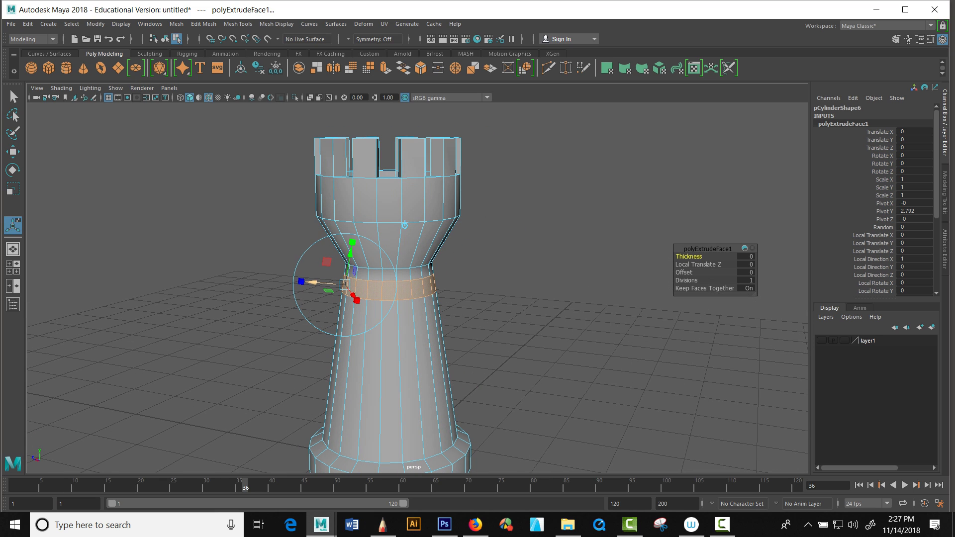
{"action": "left_click_drag", "start_coordinate": [312, 283], "coordinate": [301, 282]}
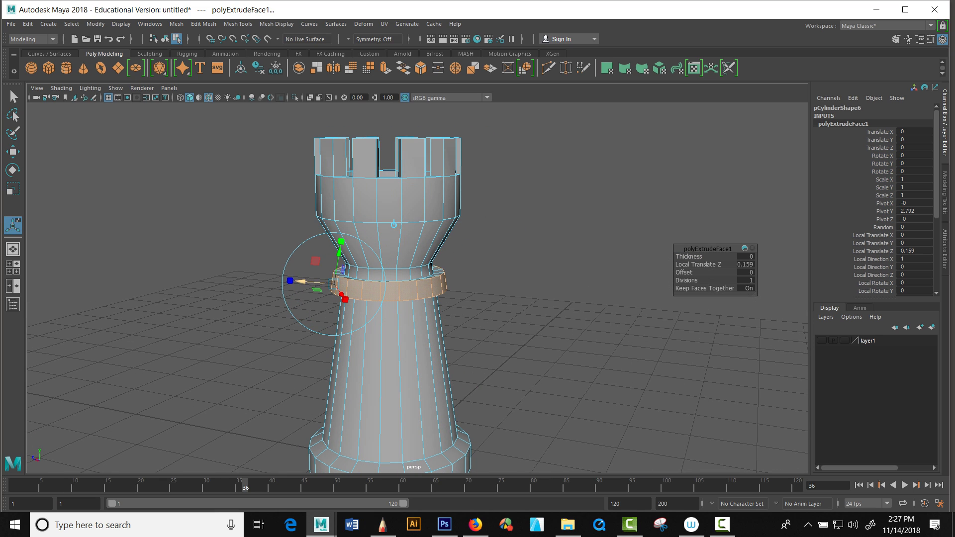
Step: Lower the edge loop where the collar's underside meets the body so the underside slopes in toward the body
{"action": "left_click_drag", "start_coordinate": [348, 338], "coordinate": [448, 309], "text": "alt"}
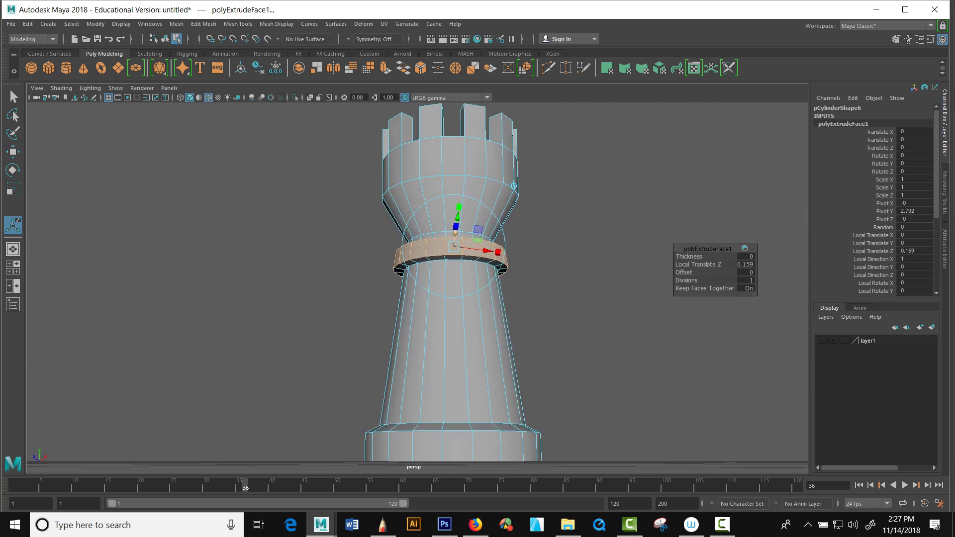
{"action": "left_click_drag", "start_coordinate": [514, 186], "coordinate": [527, 173], "text": "alt"}
{"action": "scroll", "coordinate": [416, 318], "scroll_direction": "down", "scroll_amount": 2}
{"action": "scroll", "coordinate": [415, 318], "scroll_direction": "up", "scroll_amount": 5}
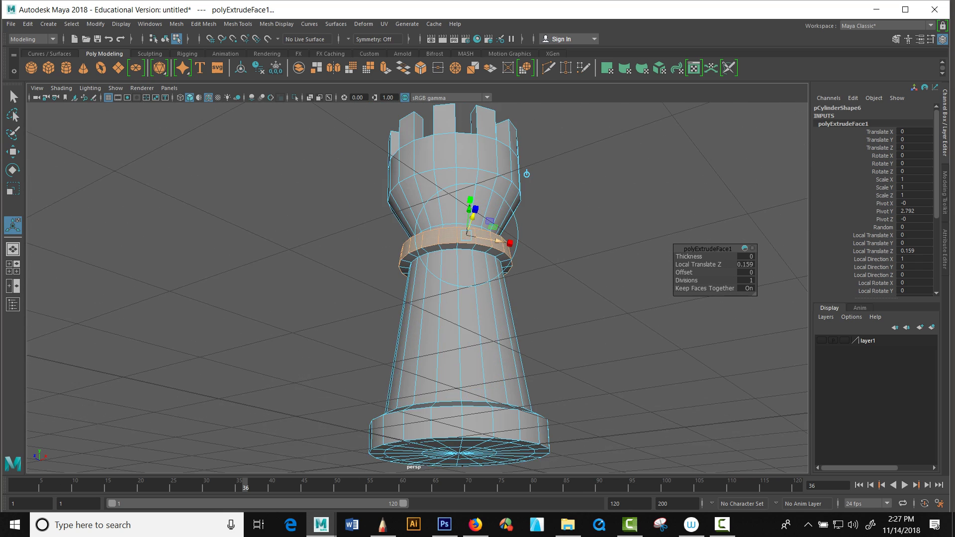
{"action": "right_click_drag", "start_coordinate": [443, 227], "coordinate": [427, 204]}
{"action": "double_click", "coordinate": [447, 224]}
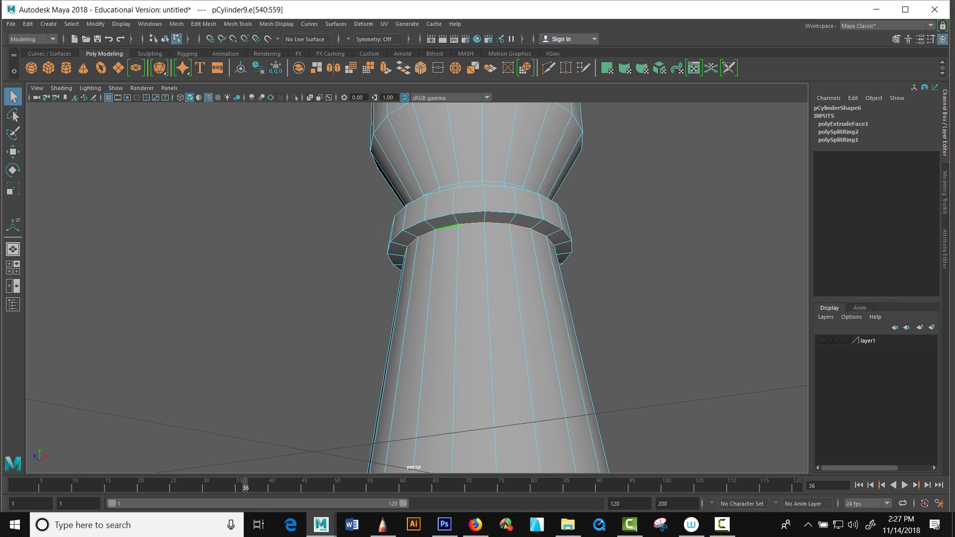
{"action": "key", "text": "w"}
{"action": "left_click_drag", "start_coordinate": [454, 220], "coordinate": [493, 256], "text": "alt"}
{"action": "scroll", "coordinate": [490, 257], "scroll_direction": "up", "scroll_amount": 5}
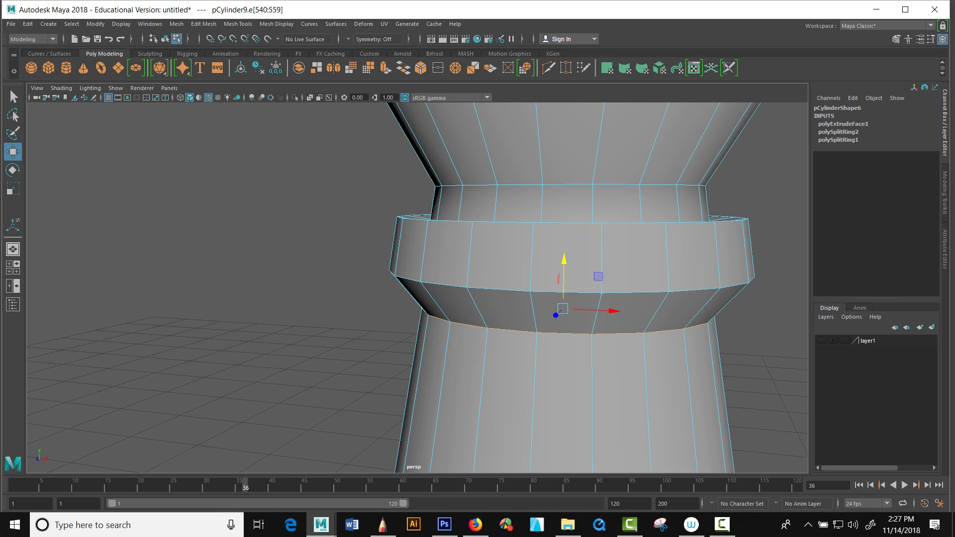
{"action": "scroll", "coordinate": [489, 257], "scroll_direction": "down", "scroll_amount": 9}
{"action": "middle_click_drag", "start_coordinate": [489, 257], "coordinate": [353, 243], "text": "alt"}
{"action": "left_click_drag", "start_coordinate": [353, 244], "coordinate": [428, 257], "text": "alt"}
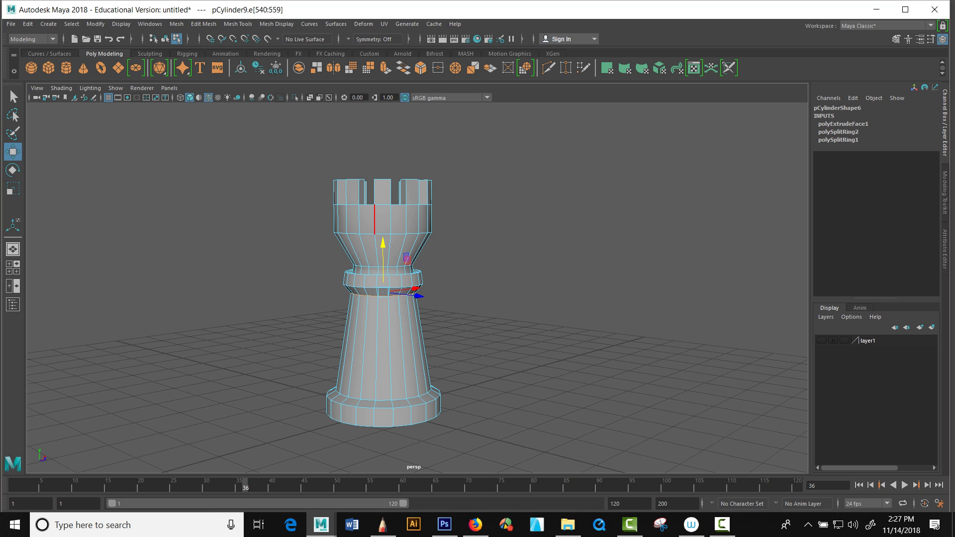
Step: Select the inner top edges of the battlements all the way around the rook's crown
{"action": "left_click_drag", "start_coordinate": [388, 221], "coordinate": [413, 255], "text": "alt"}
{"action": "scroll", "coordinate": [413, 298], "scroll_direction": "up", "scroll_amount": 5}
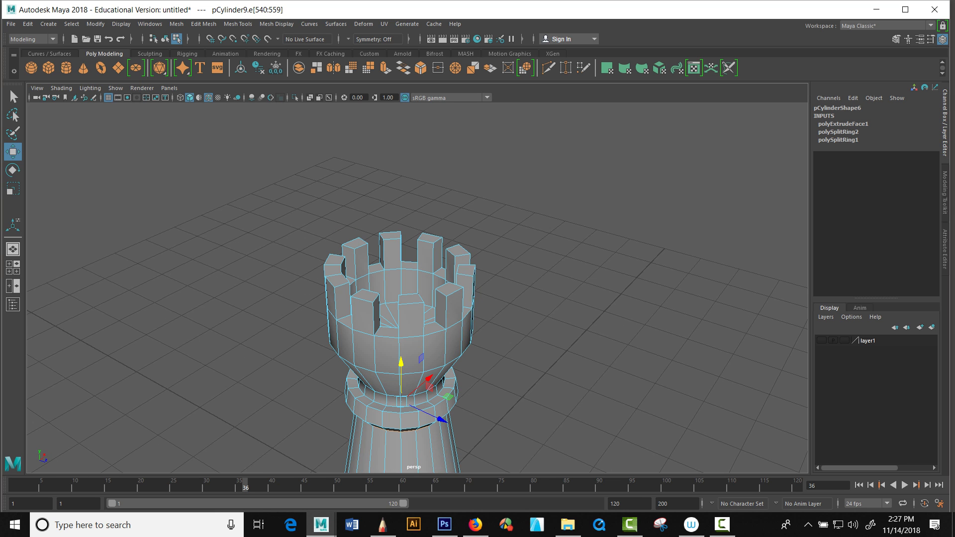
{"action": "scroll", "coordinate": [413, 298], "scroll_direction": "up", "scroll_amount": 5}
{"action": "left_click", "coordinate": [371, 201]}
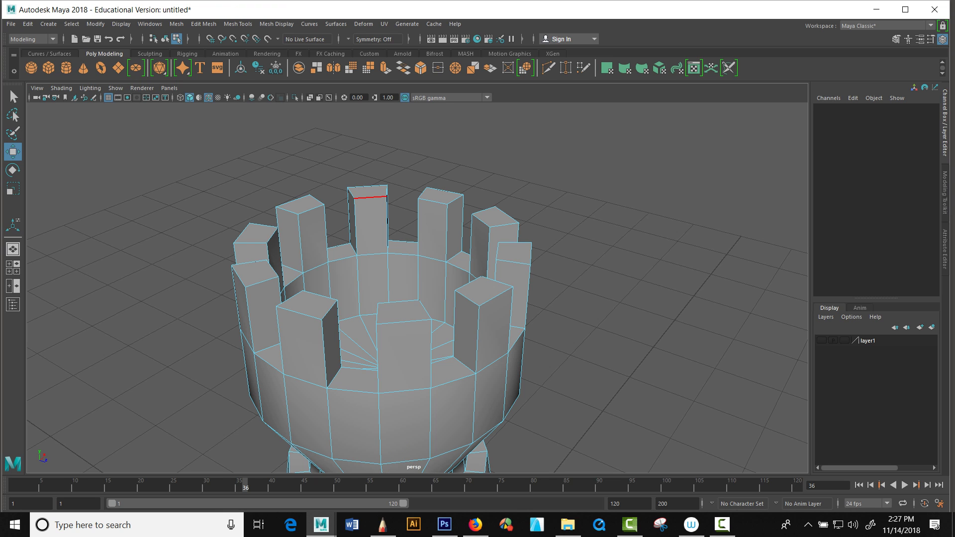
{"action": "left_click", "coordinate": [434, 200]}
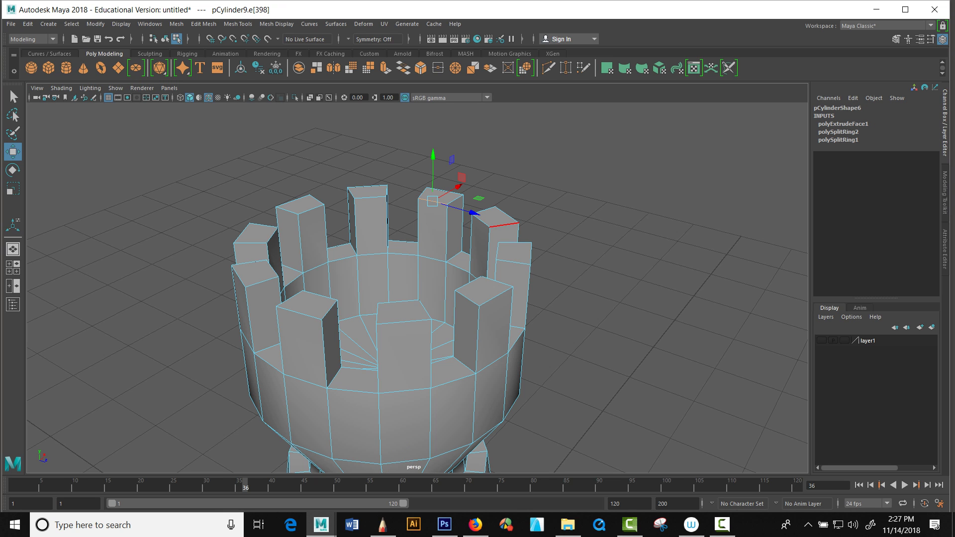
{"action": "left_click", "coordinate": [482, 221], "text": "shift"}
{"action": "left_click", "coordinate": [496, 254], "text": "shift"}
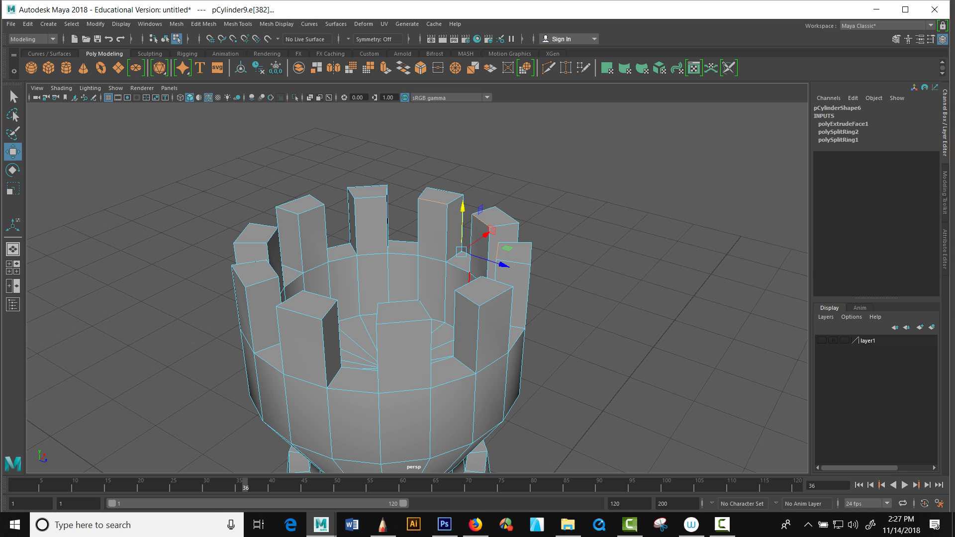
{"action": "left_click", "coordinate": [467, 283], "text": "shift"}
{"action": "left_click", "coordinate": [398, 302], "text": "shift"}
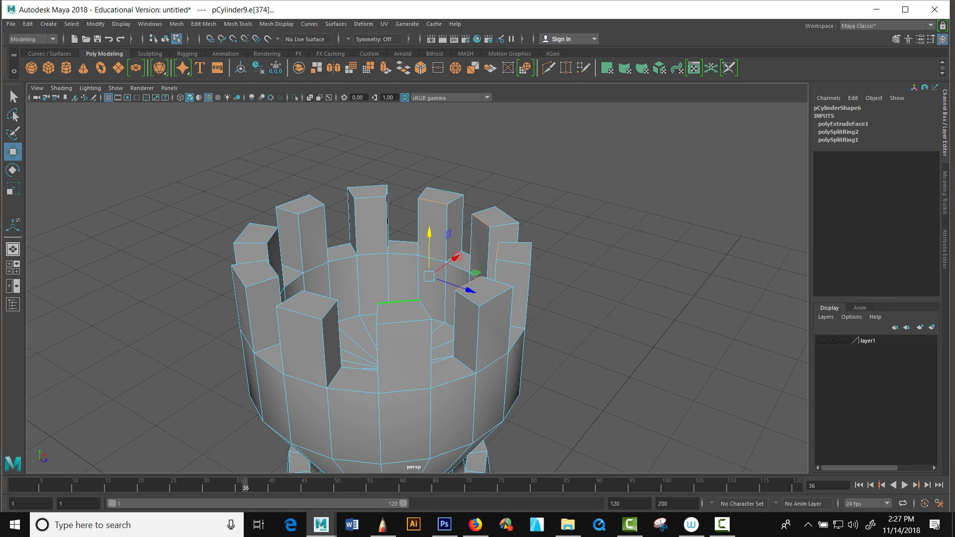
{"action": "left_click", "coordinate": [320, 297], "text": "shift"}
{"action": "left_click", "coordinate": [272, 269], "text": "shift"}
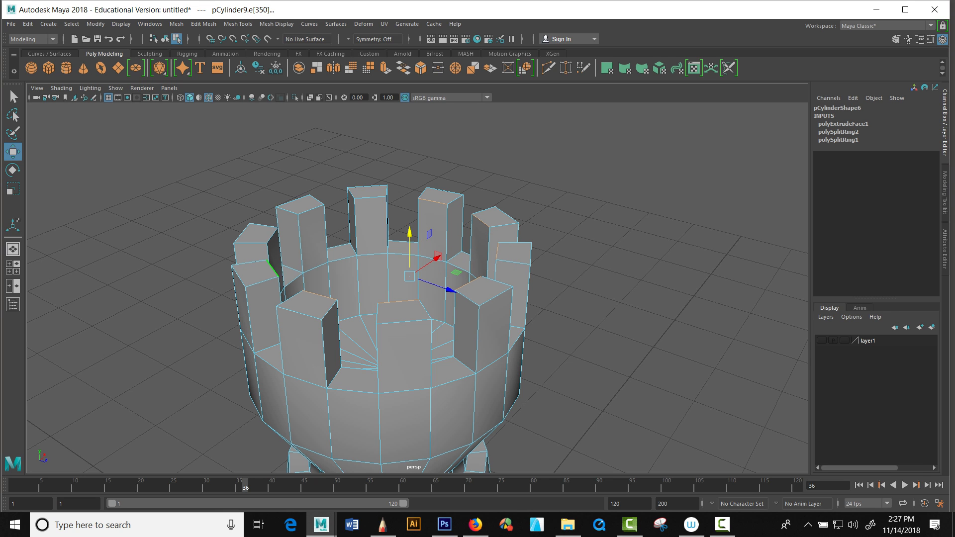
{"action": "left_click", "coordinate": [273, 236], "text": "shift"}
{"action": "left_click", "coordinate": [312, 210], "text": "shift"}
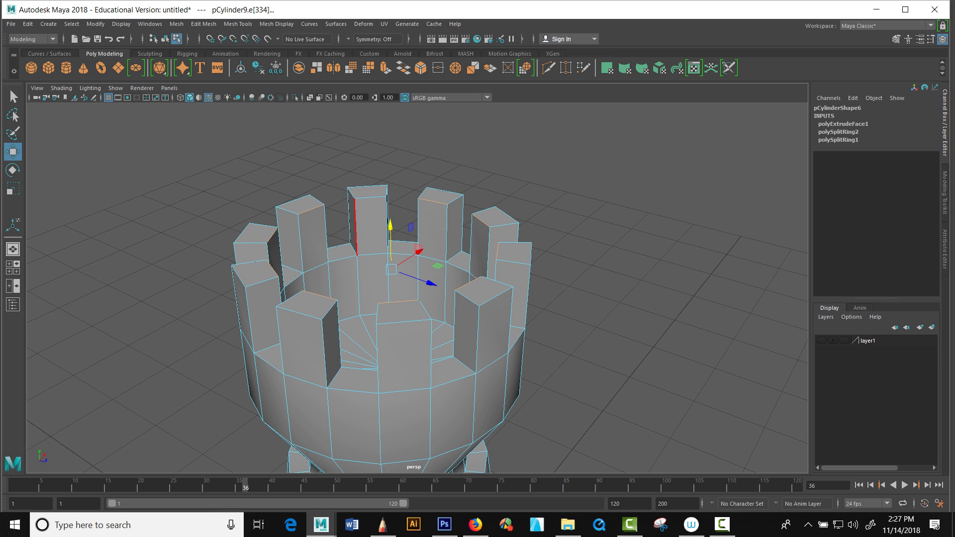
{"action": "left_click", "coordinate": [371, 198], "text": "shift"}
Step: Try to raise the selected inner top edges of the battlements, and undo the move
{"action": "left_click_drag", "start_coordinate": [408, 259], "coordinate": [312, 106], "text": "alt"}
{"action": "left_click_drag", "start_coordinate": [309, 214], "coordinate": [259, 249], "text": "alt"}
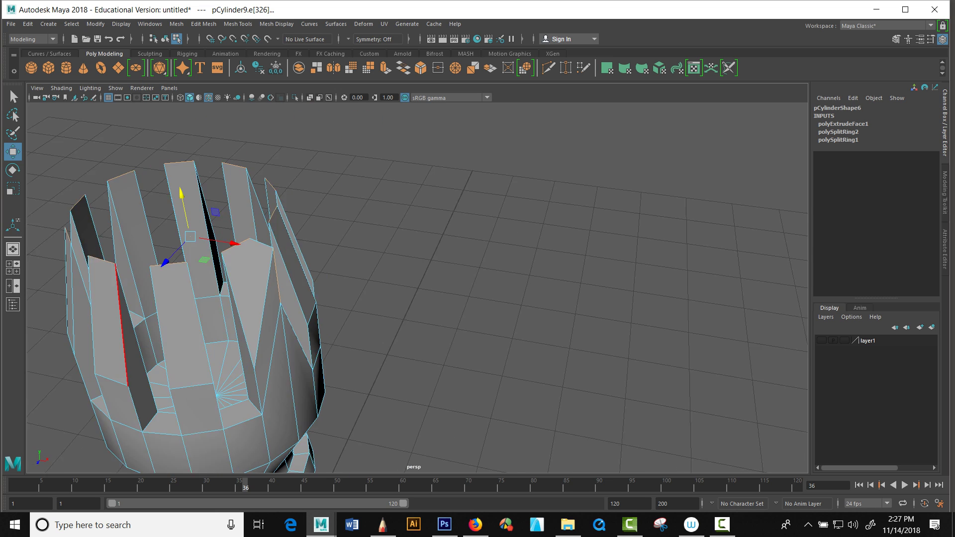
{"action": "left_click_drag", "start_coordinate": [122, 323], "coordinate": [79, 337], "text": "alt"}
{"action": "key", "text": "ctrl+z"}
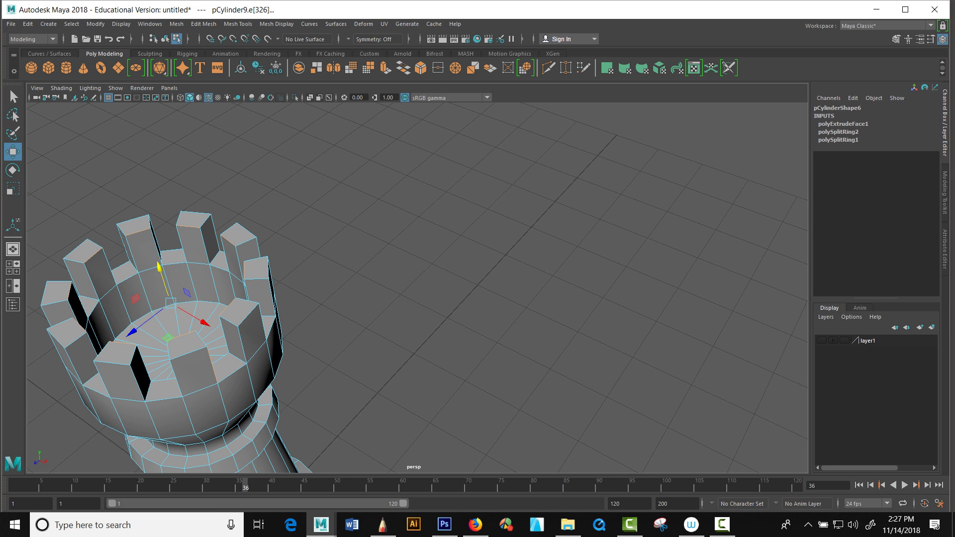
{"action": "left_click_drag", "start_coordinate": [112, 363], "coordinate": [86, 305], "text": "alt"}
{"action": "middle_click_drag", "start_coordinate": [124, 195], "coordinate": [419, 243], "text": "alt"}
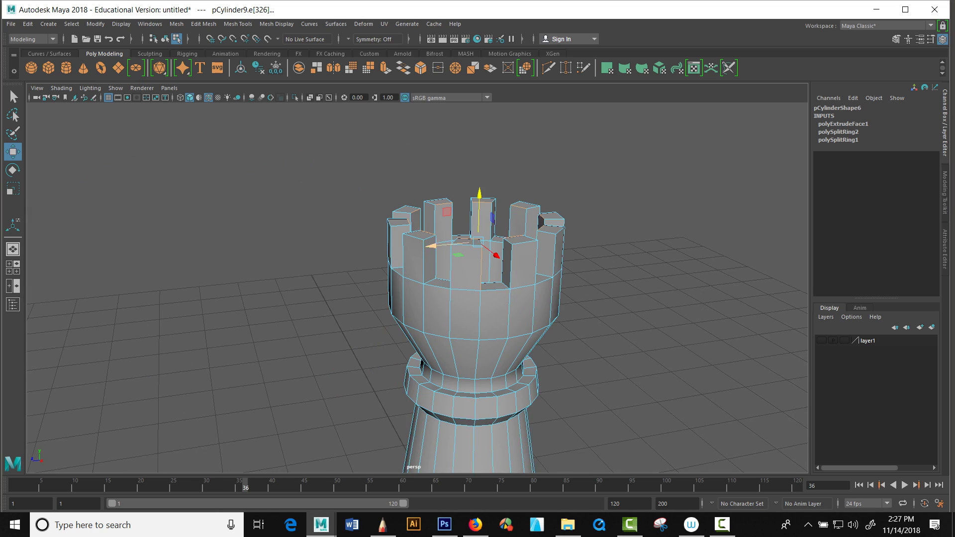
Step: Move the battlements' inner top edges vertically until they sit slightly below the outer edges, so the tops slope down toward the rook's centre
{"action": "right_click_drag", "start_coordinate": [479, 213], "coordinate": [520, 211], "text": "alt"}
{"action": "left_click", "coordinate": [507, 259], "text": "shift"}
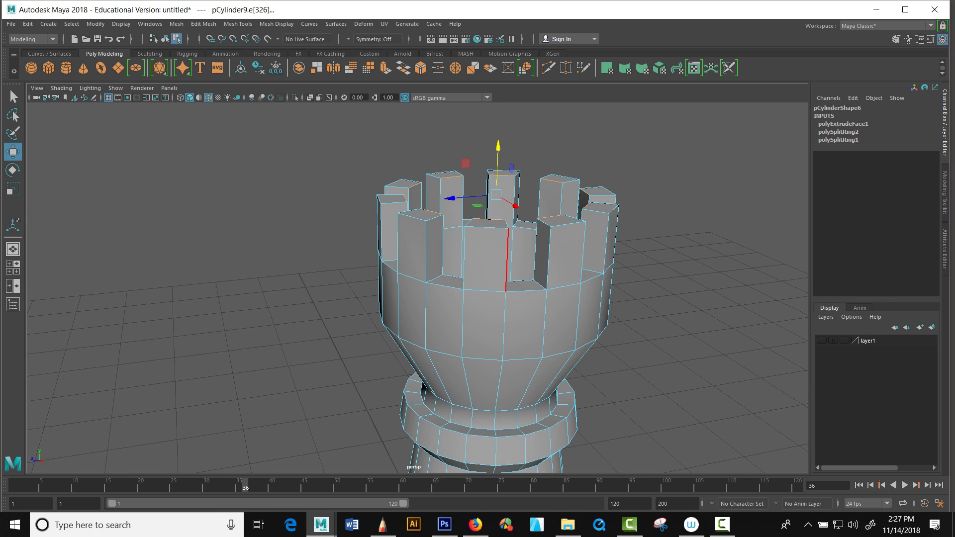
{"action": "left_click_drag", "start_coordinate": [506, 259], "coordinate": [477, 269], "text": "alt"}
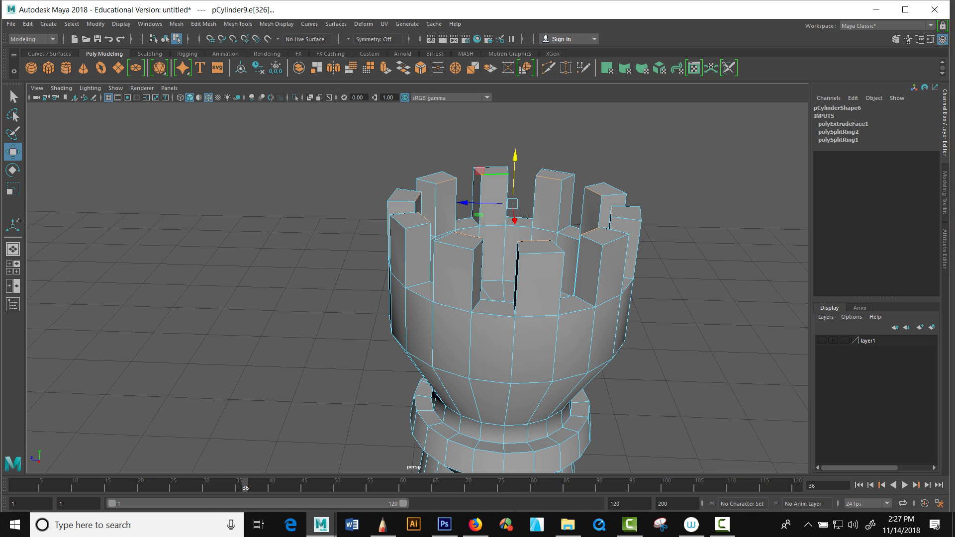
{"action": "left_click_drag", "start_coordinate": [515, 156], "coordinate": [515, 74]}
{"action": "left_click_drag", "start_coordinate": [438, 233], "coordinate": [453, 182], "text": "alt"}
{"action": "middle_click_drag", "start_coordinate": [452, 189], "coordinate": [360, 273], "text": "alt"}
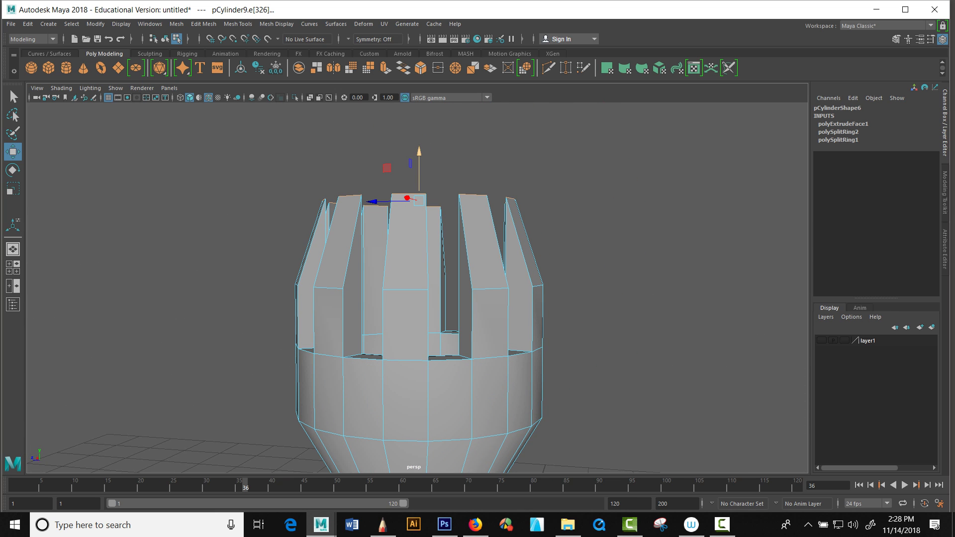
{"action": "left_click_drag", "start_coordinate": [419, 156], "coordinate": [419, 259]}
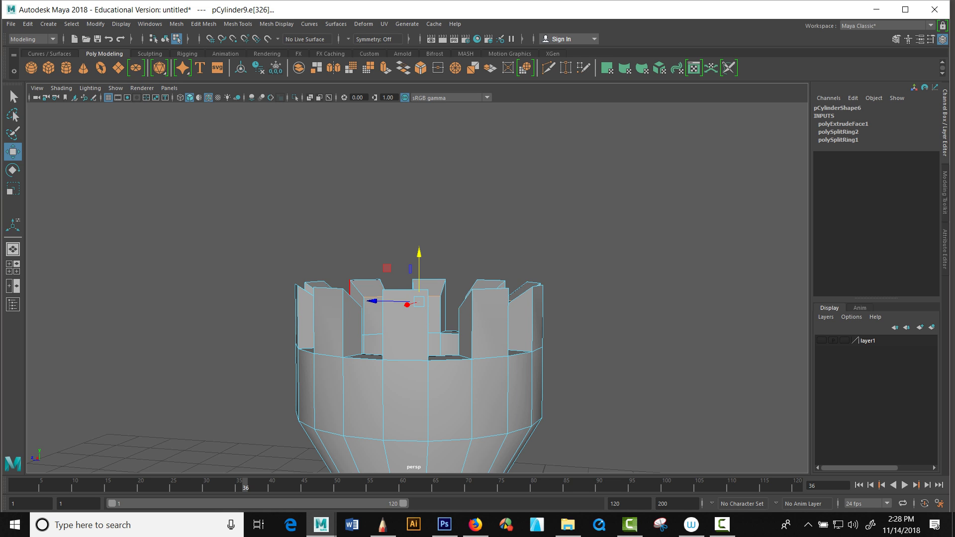
Step: Leave edge editing and return to object mode with the whole rook selected
{"action": "left_click_drag", "start_coordinate": [316, 282], "coordinate": [497, 338], "text": "alt"}
{"action": "middle_click_drag", "start_coordinate": [346, 397], "coordinate": [269, 184], "text": "alt"}
{"action": "scroll", "coordinate": [348, 234], "scroll_direction": "down", "scroll_amount": 6}
{"action": "right_click_drag", "start_coordinate": [378, 241], "coordinate": [399, 232]}
{"action": "left_click_drag", "start_coordinate": [392, 239], "coordinate": [372, 258], "text": "alt"}
{"action": "middle_click_drag", "start_coordinate": [375, 259], "coordinate": [376, 229], "text": "alt"}
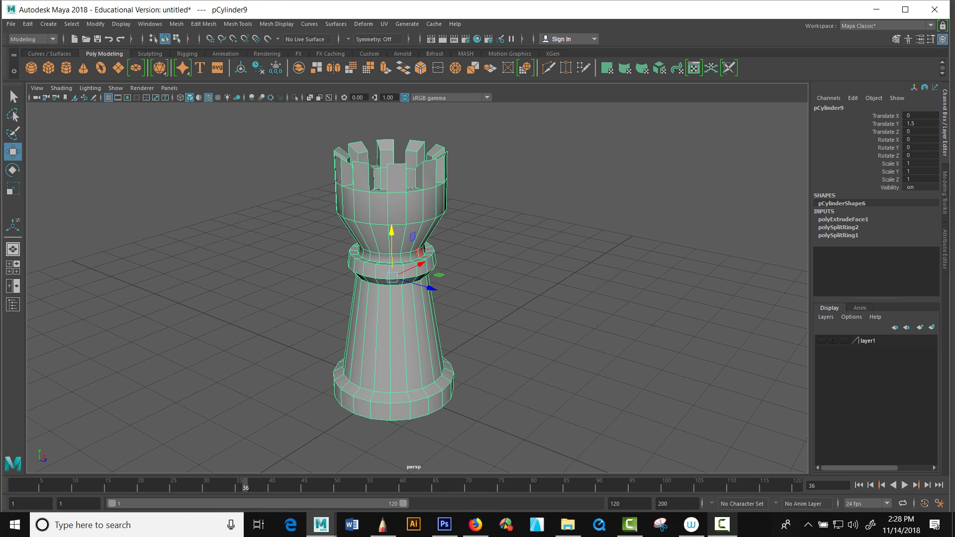
Step: Deselect the rook and examine the complete model from several sides
{"action": "left_click", "coordinate": [722, 524]}
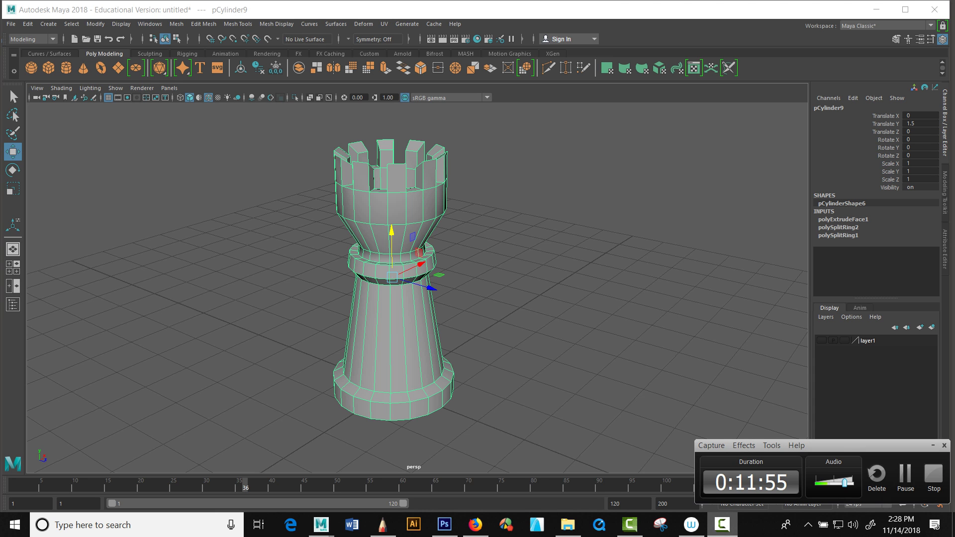
{"action": "left_click", "coordinate": [552, 278]}
{"action": "left_click_drag", "start_coordinate": [498, 278], "coordinate": [438, 264], "text": "alt"}
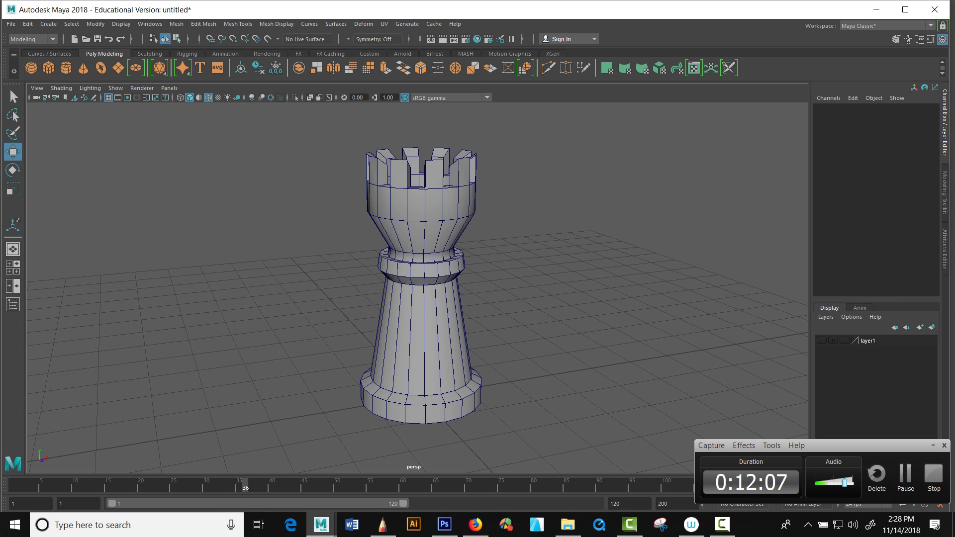
{"action": "left_click_drag", "start_coordinate": [422, 279], "coordinate": [363, 278], "text": "alt"}
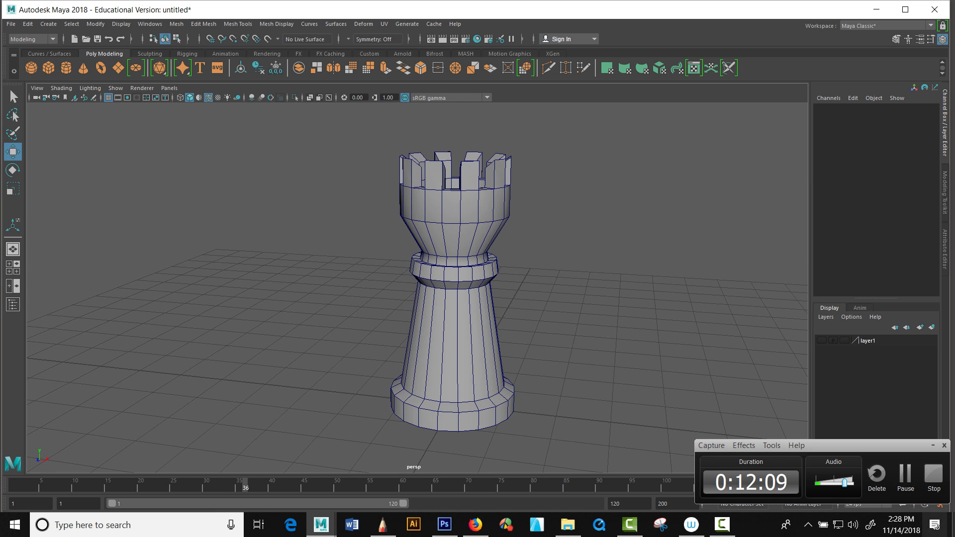